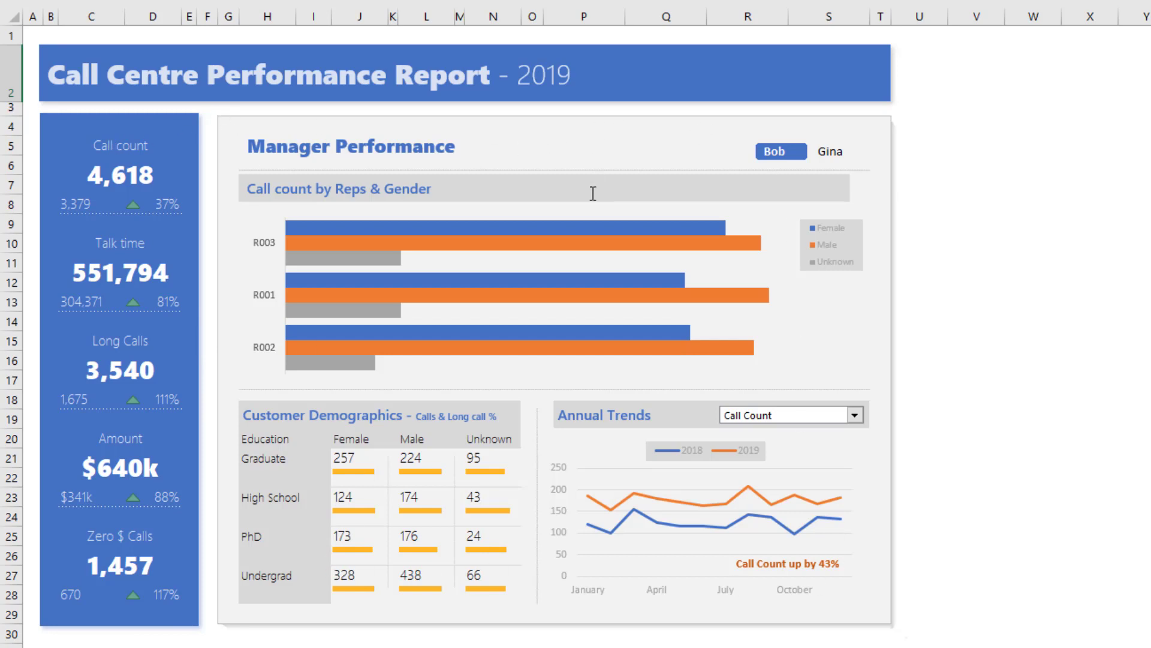
Filter the dashboard to manager Gina in the manager slicer, after briefly trying Bob.
{"action": "left_click", "coordinate": [831, 152]}
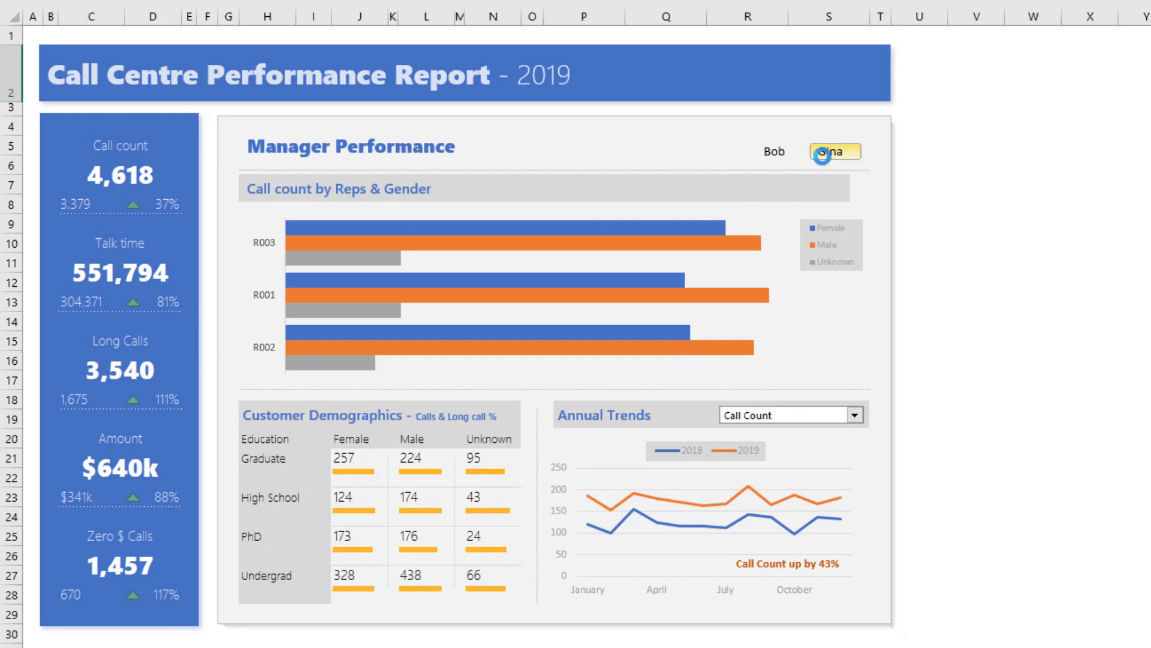
{"action": "left_click", "coordinate": [781, 154]}
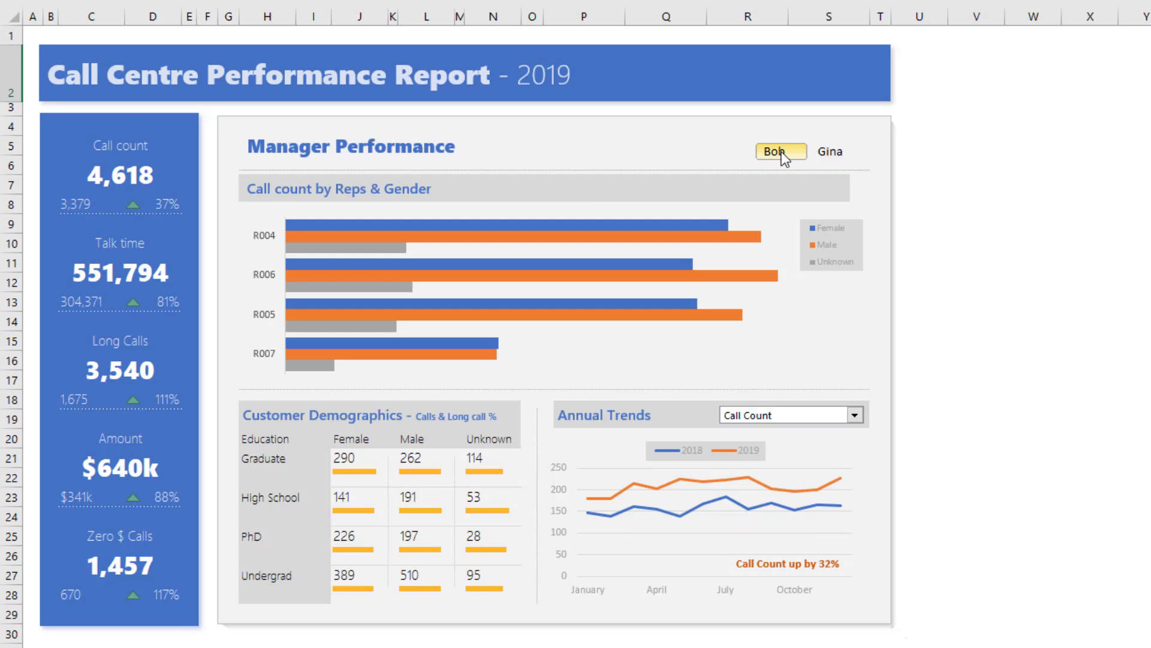
{"action": "left_click", "coordinate": [831, 153]}
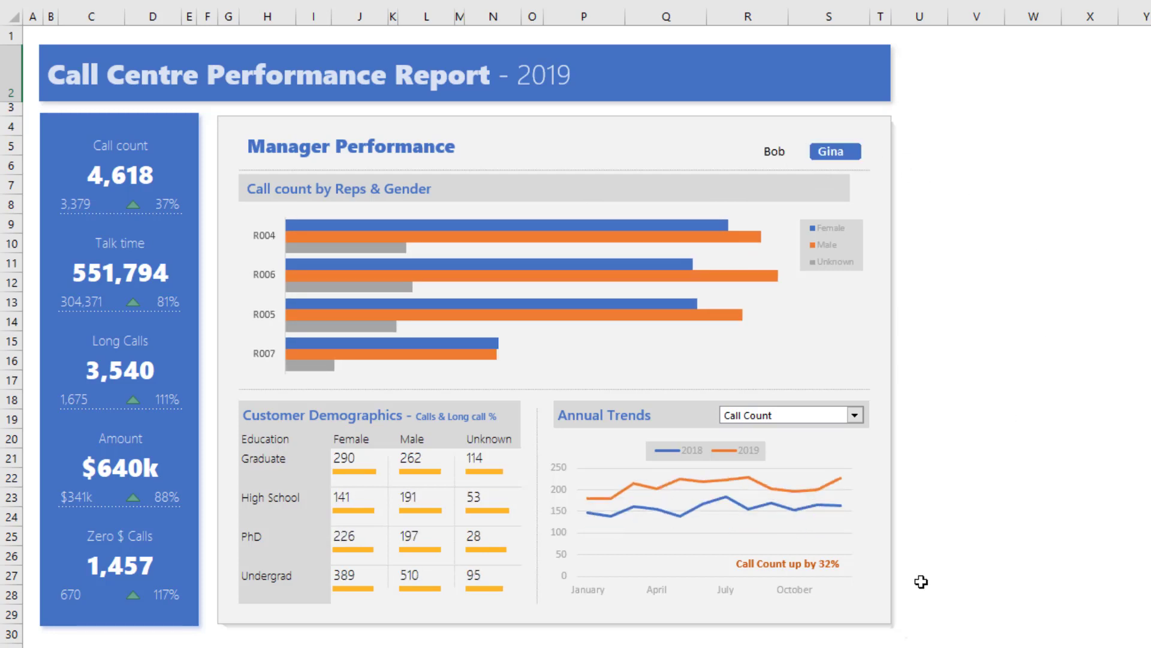
Switch the Annual Trends chart to the Amount measure, passing through Talk time.
{"action": "left_click", "coordinate": [807, 417]}
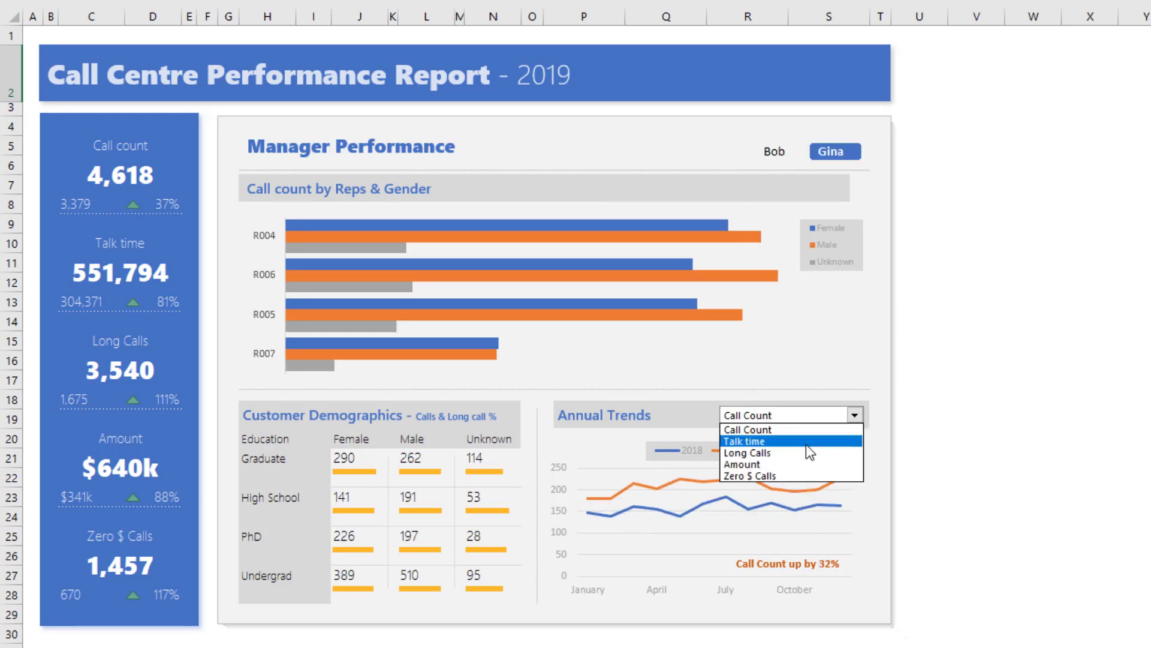
{"action": "left_click", "coordinate": [814, 442]}
{"action": "left_click", "coordinate": [816, 419]}
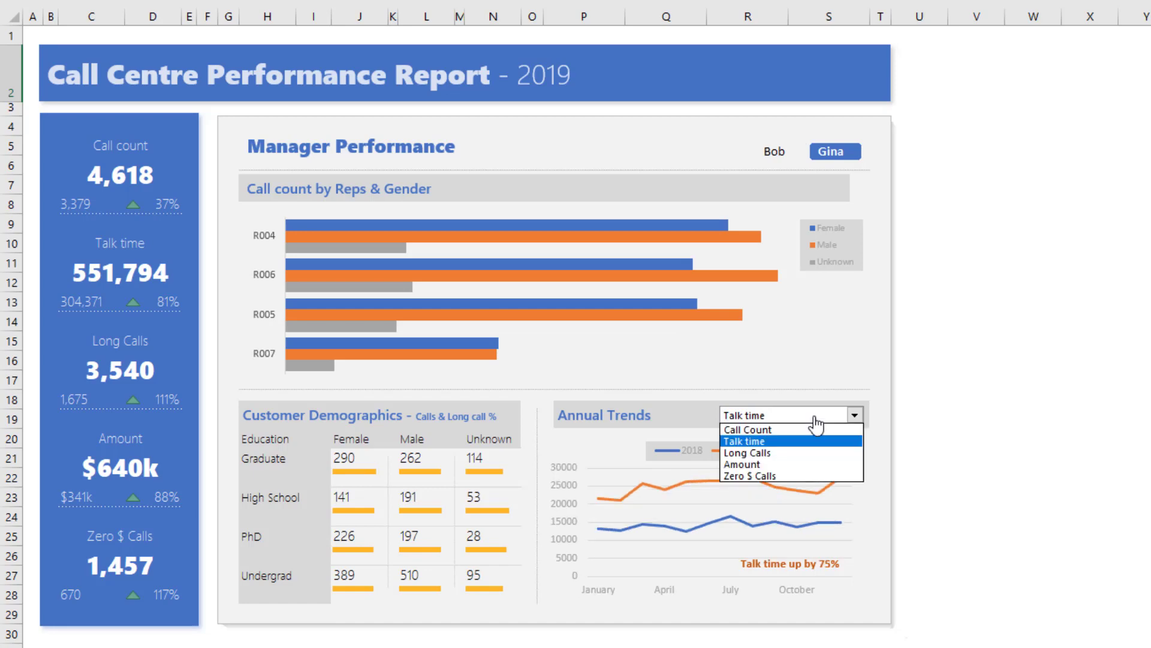
{"action": "left_click", "coordinate": [816, 464]}
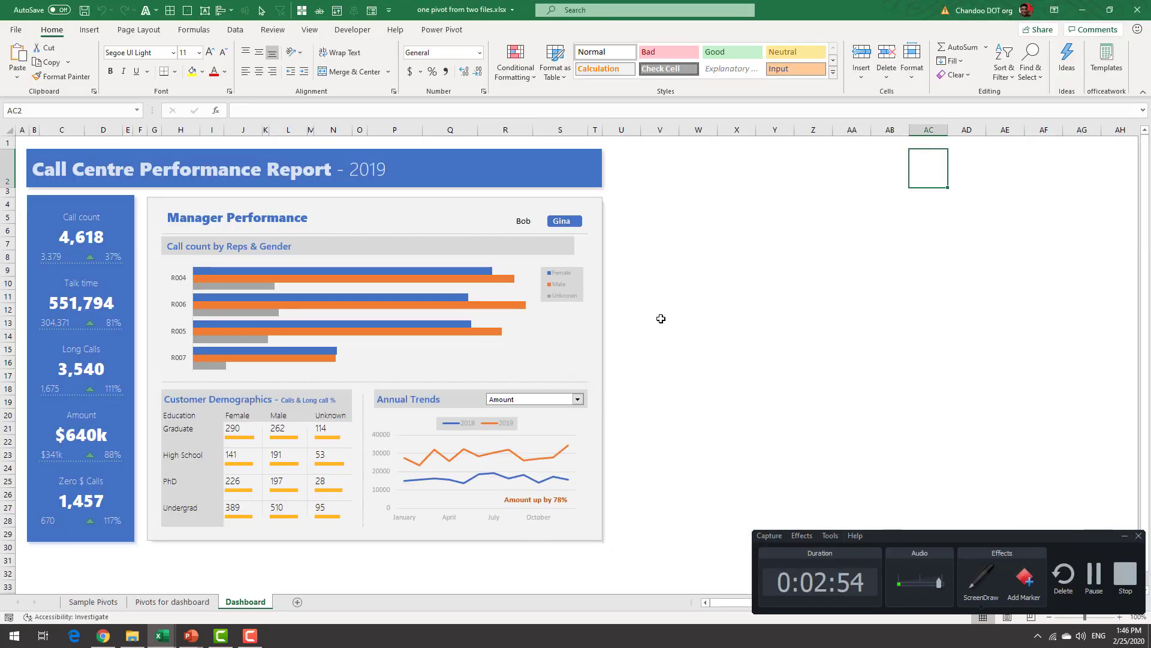
Select an empty cell beside the Call Centre Performance Report 2019 dashboard to view it.
{"action": "left_click", "coordinate": [663, 256]}
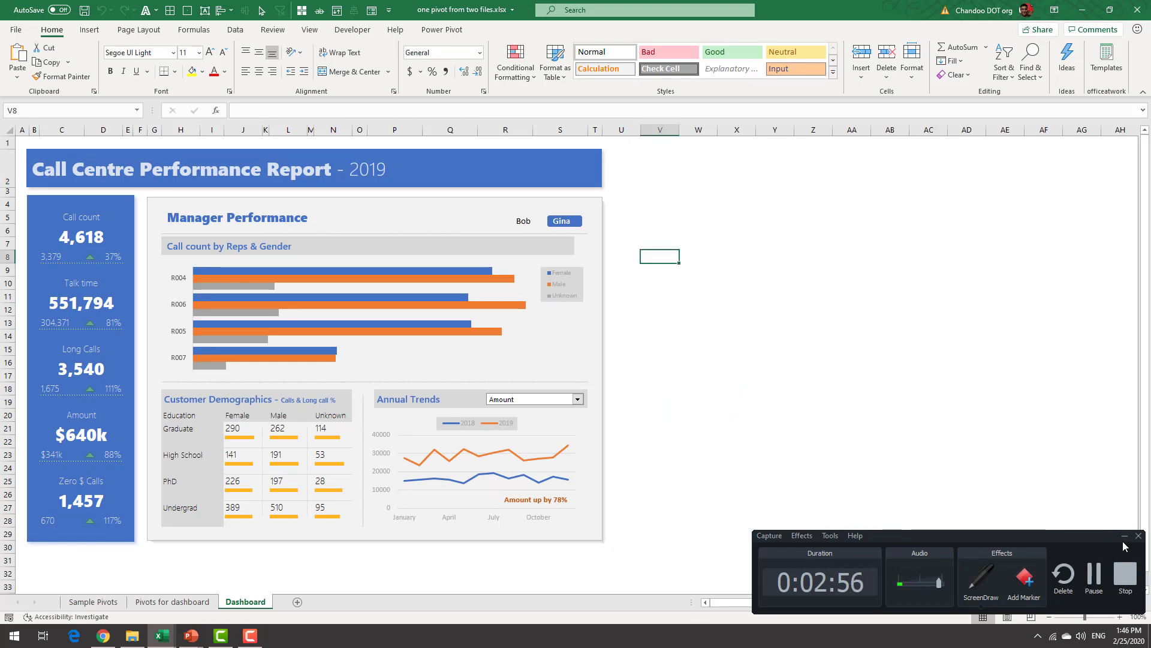
{"action": "left_click", "coordinate": [1124, 535]}
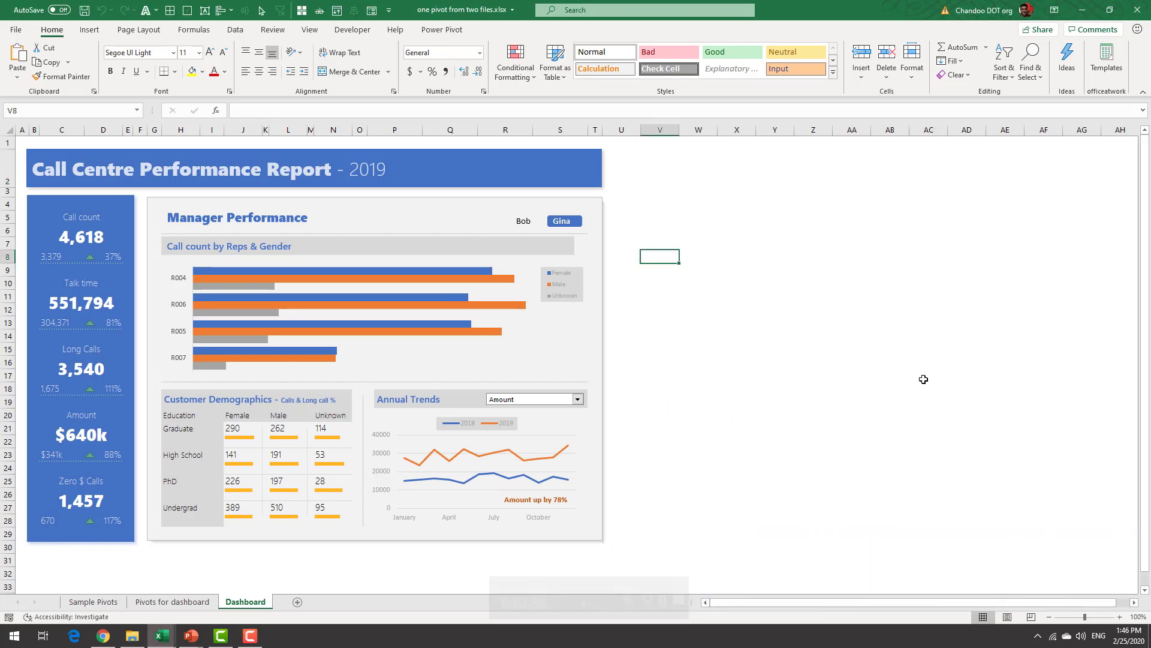
{"action": "left_click", "coordinate": [686, 177]}
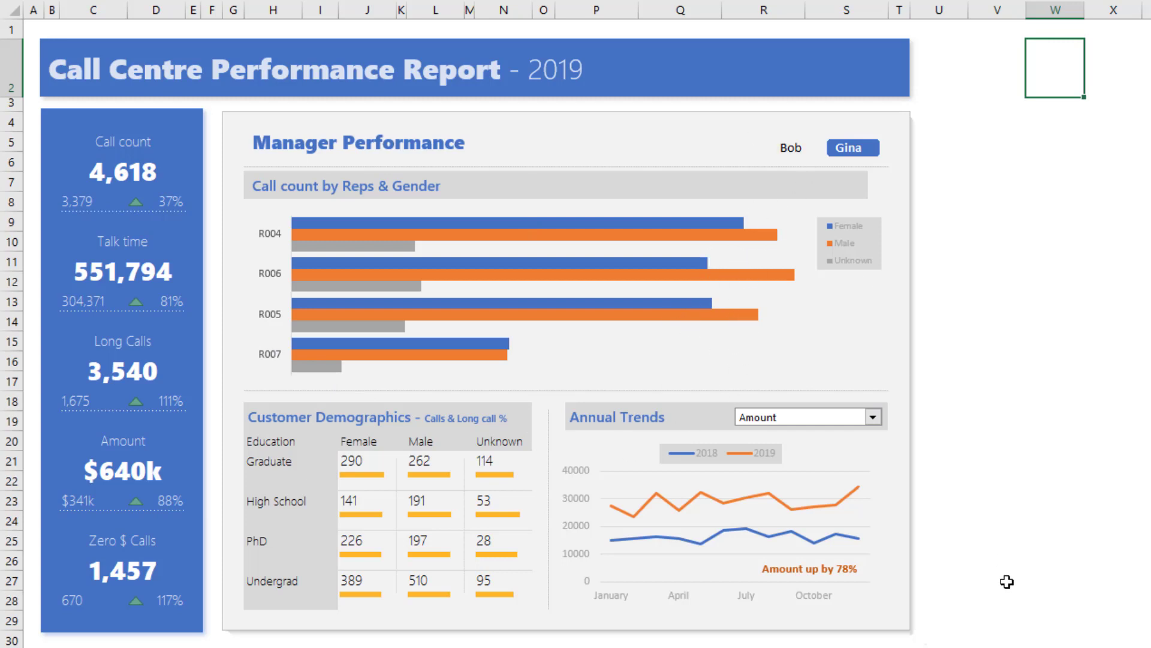
{"action": "left_click", "coordinate": [55, 48]}
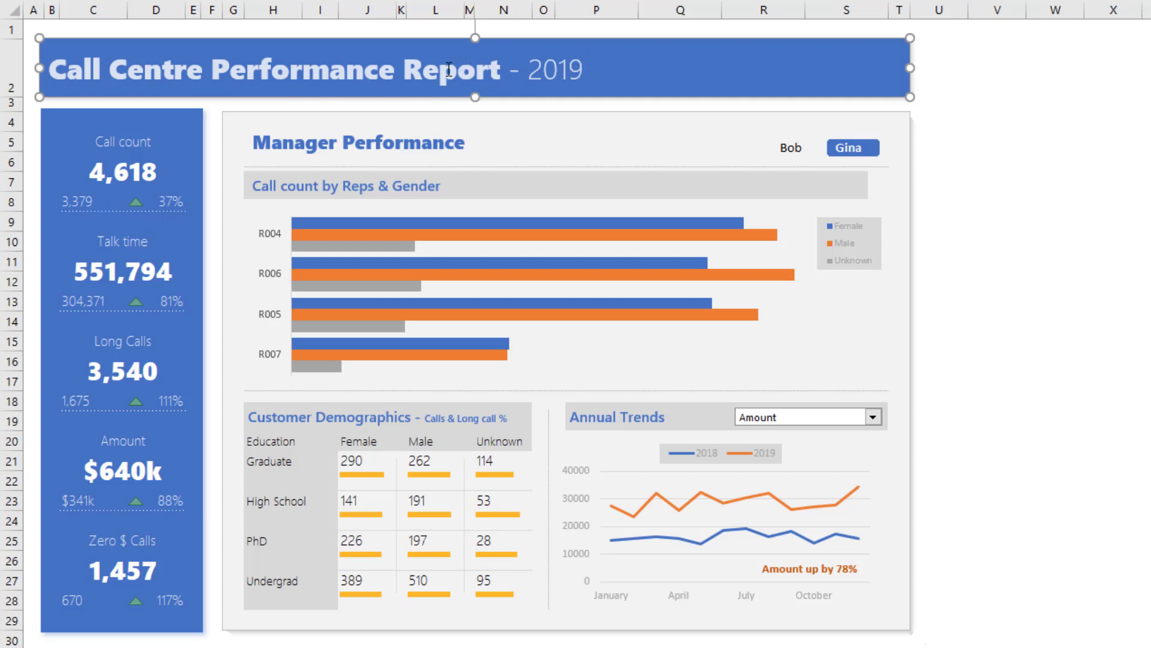
{"action": "left_click", "coordinate": [1077, 90]}
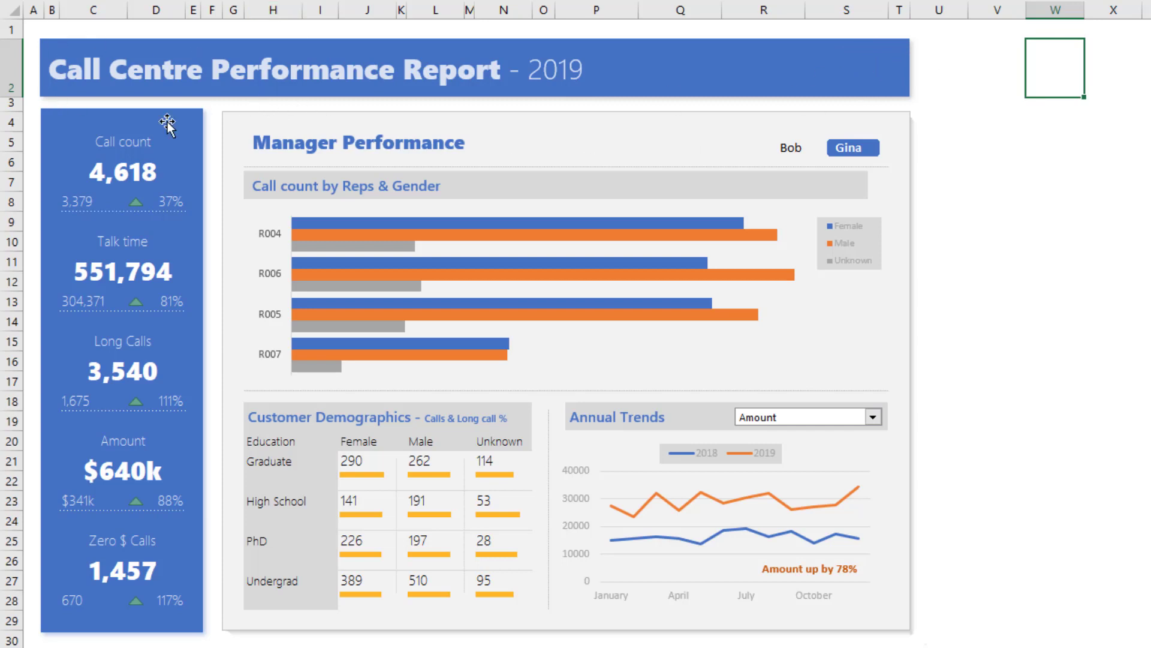
{"action": "left_click", "coordinate": [112, 146]}
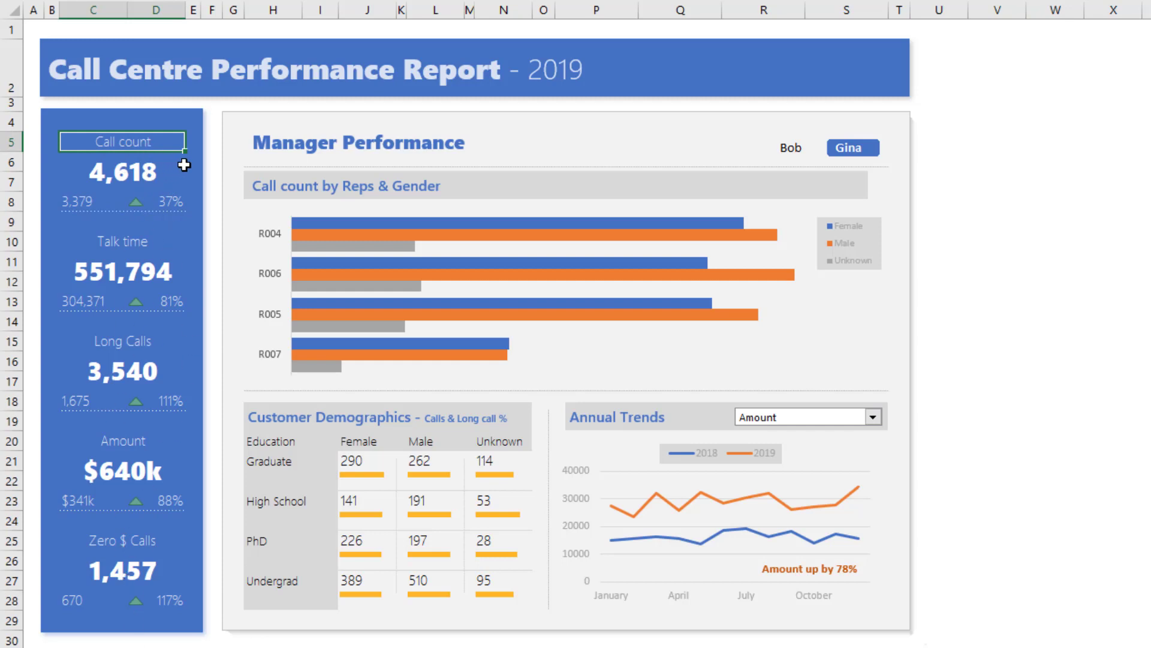
{"action": "left_click", "coordinate": [120, 172]}
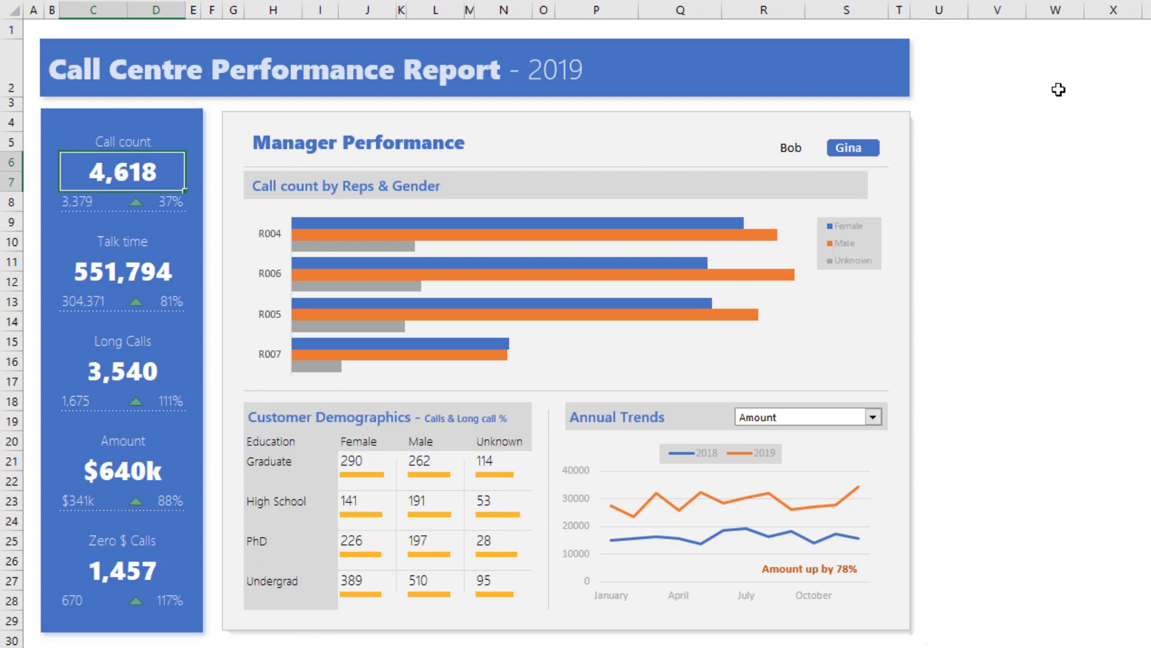
{"action": "mouse_move", "coordinate": [620, 282]}
{"action": "left_click", "coordinate": [92, 203]}
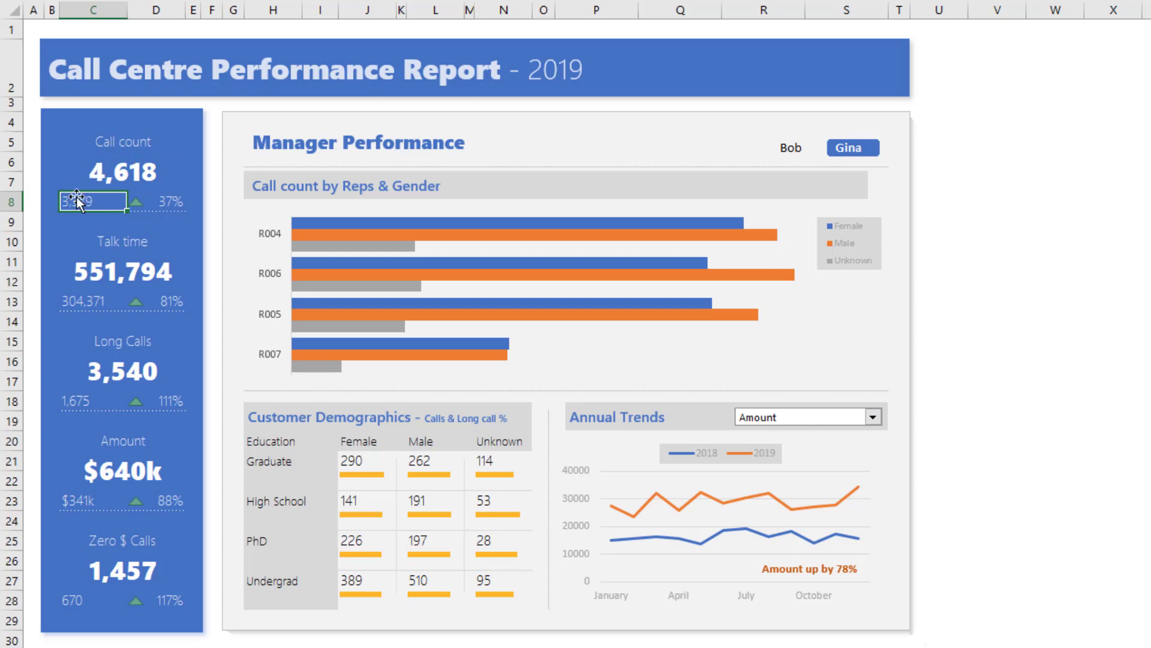
{"action": "left_click", "coordinate": [154, 201]}
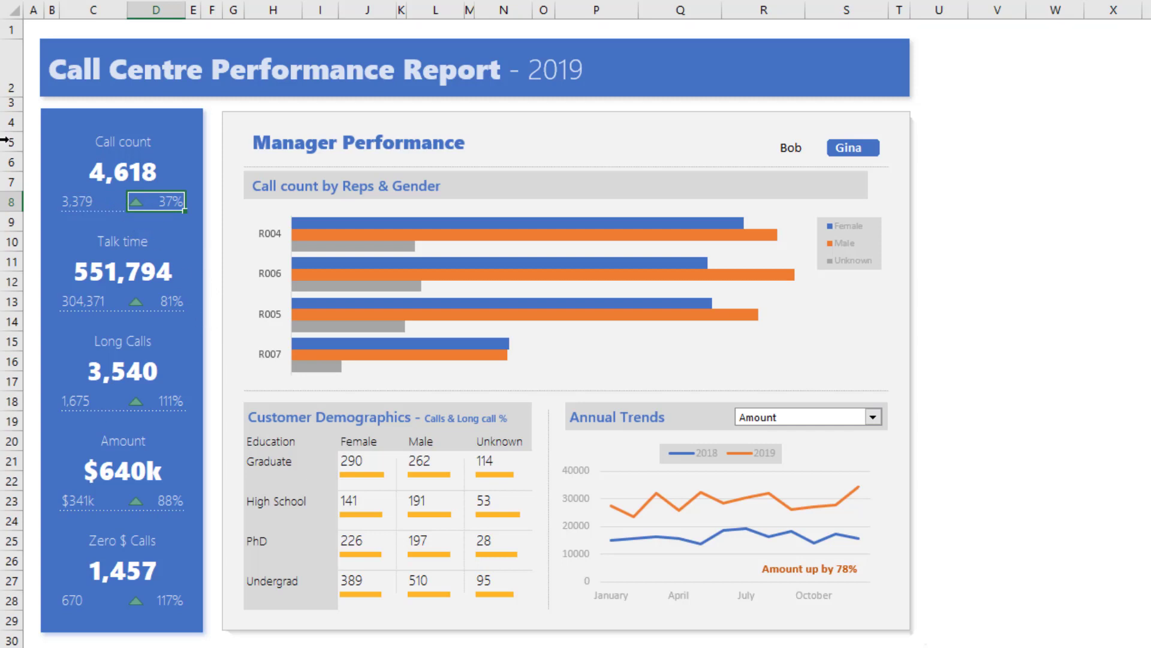
{"action": "left_click_drag", "start_coordinate": [95, 238], "coordinate": [101, 303]}
{"action": "left_click_drag", "start_coordinate": [133, 342], "coordinate": [151, 401]}
{"action": "left_click_drag", "start_coordinate": [137, 442], "coordinate": [137, 493]}
{"action": "left_click_drag", "start_coordinate": [120, 538], "coordinate": [115, 600]}
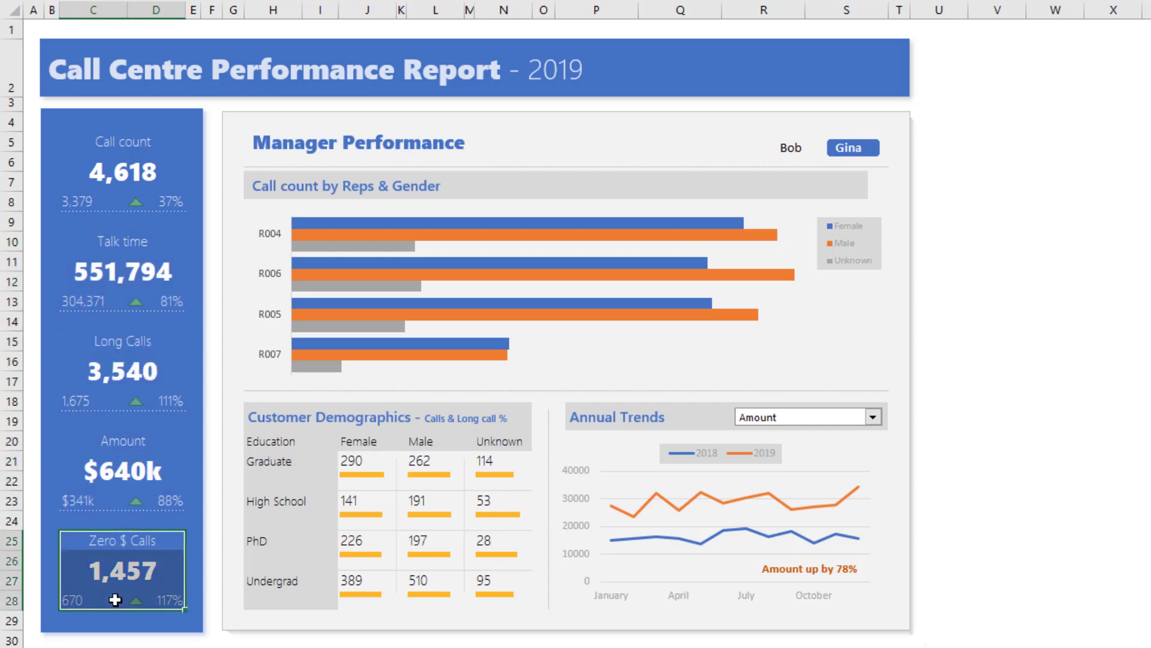
{"action": "left_click", "coordinate": [961, 480]}
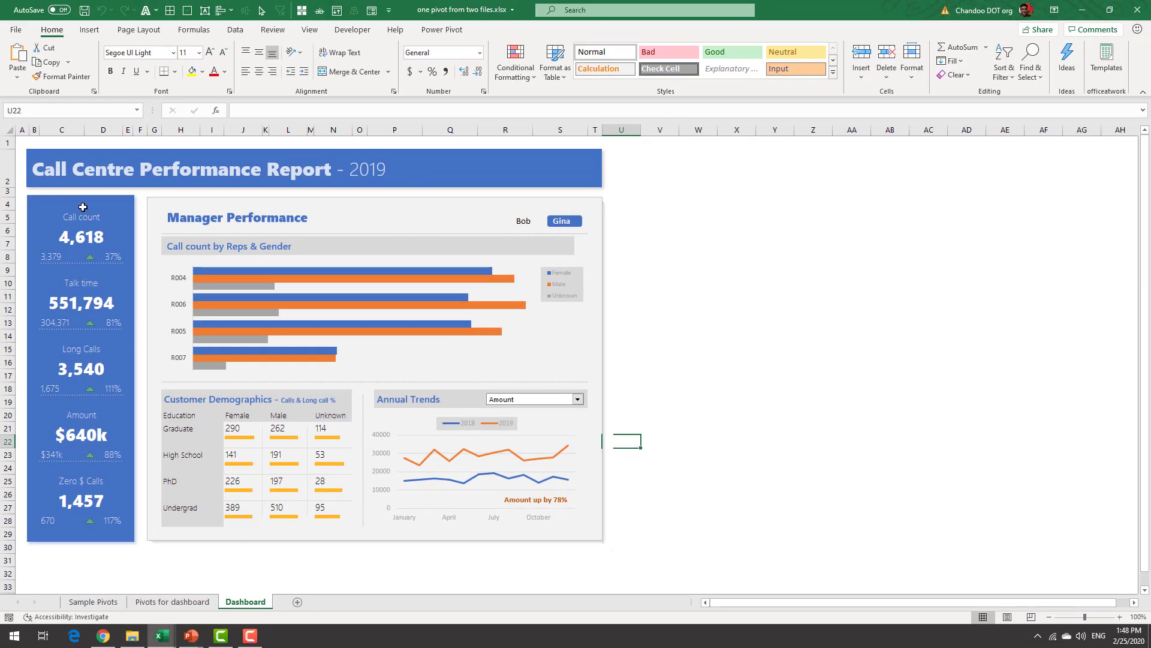
On the Pivots for dashboard sheet, widen column B so the pivot labels show fully.
{"action": "left_click", "coordinate": [174, 602]}
{"action": "left_click_drag", "start_coordinate": [936, 603], "coordinate": [808, 603]}
{"action": "left_click_drag", "start_coordinate": [1147, 483], "coordinate": [1145, 180]}
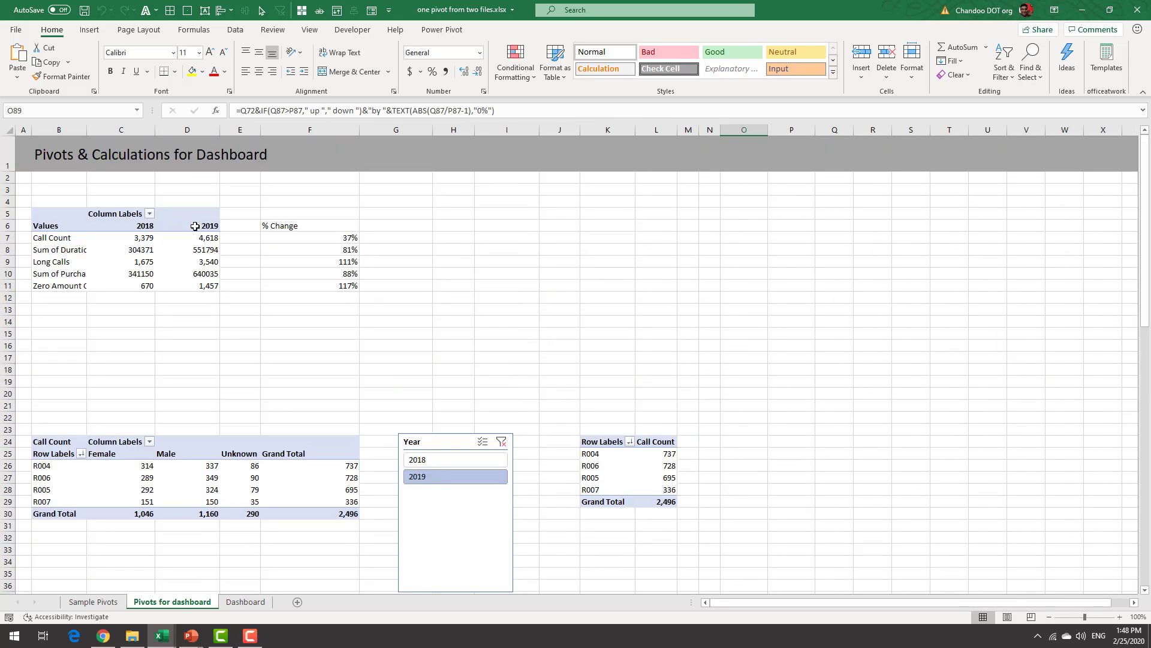
{"action": "left_click", "coordinate": [38, 238]}
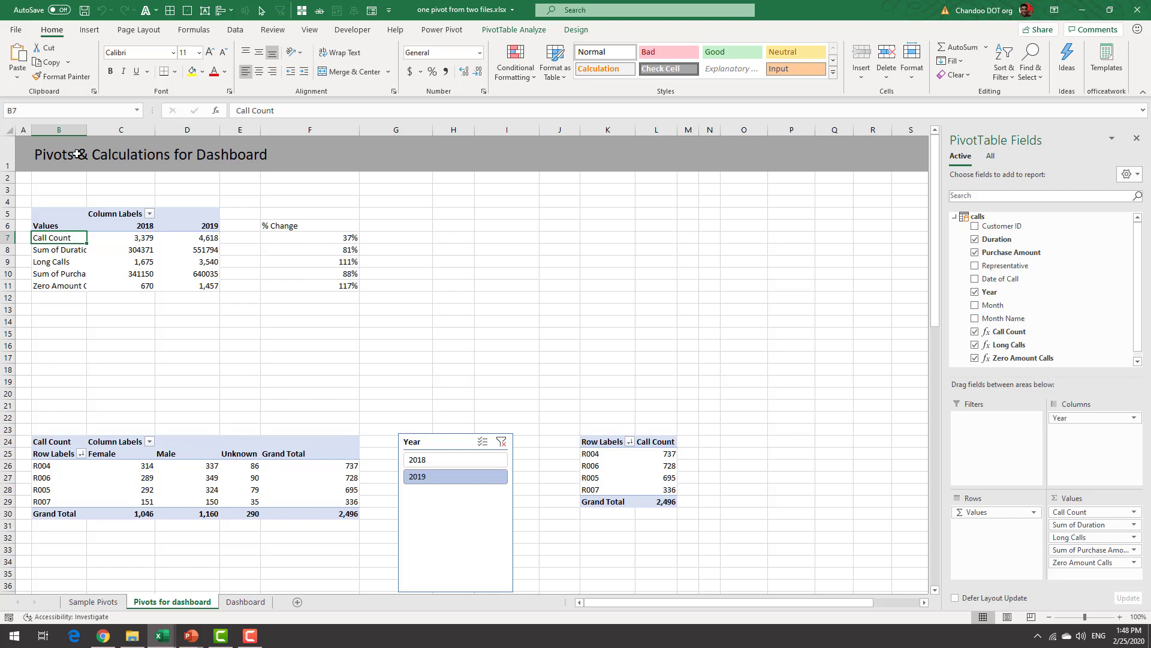
{"action": "left_click_drag", "start_coordinate": [88, 130], "coordinate": [105, 130]}
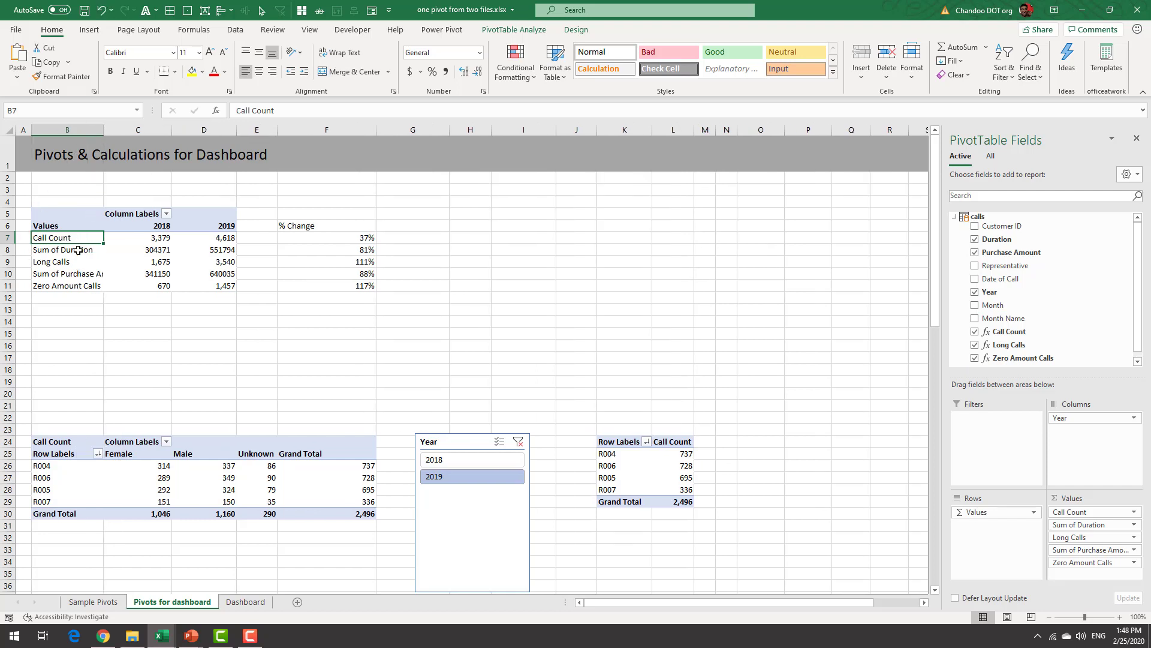
Inspect the measure labels and 2018 values (3,379, 304371, 341150), then bring up Long Calls options.
{"action": "left_click", "coordinate": [78, 250]}
{"action": "left_click", "coordinate": [75, 261]}
{"action": "left_click", "coordinate": [82, 273]}
{"action": "left_click", "coordinate": [80, 286]}
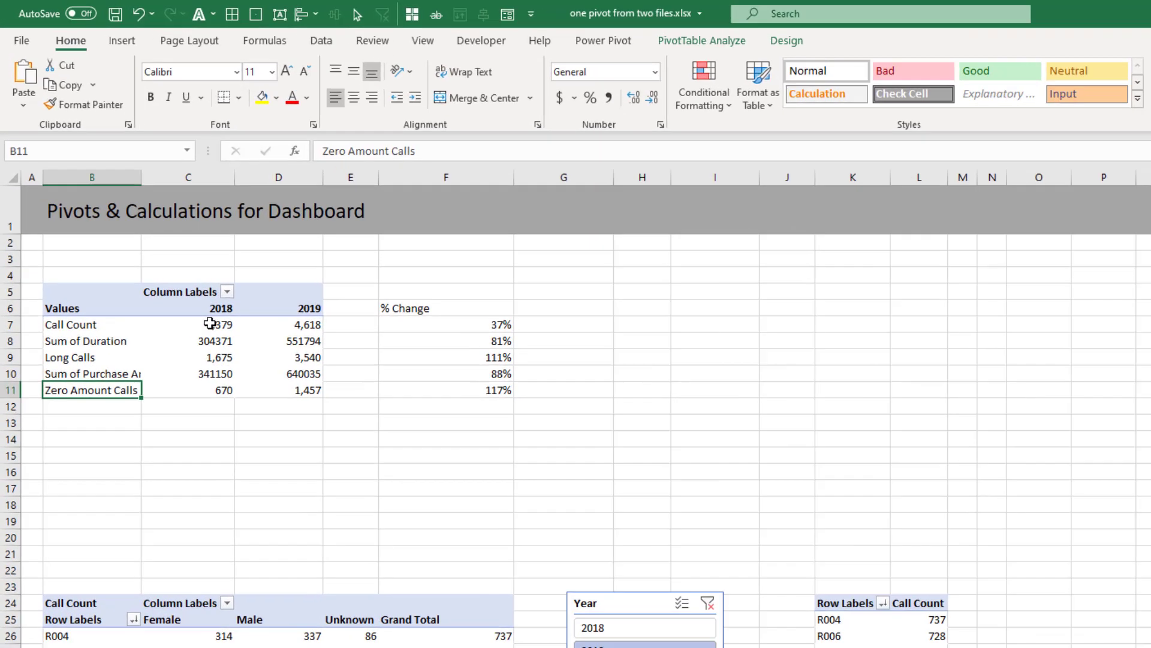
{"action": "left_click", "coordinate": [167, 239]}
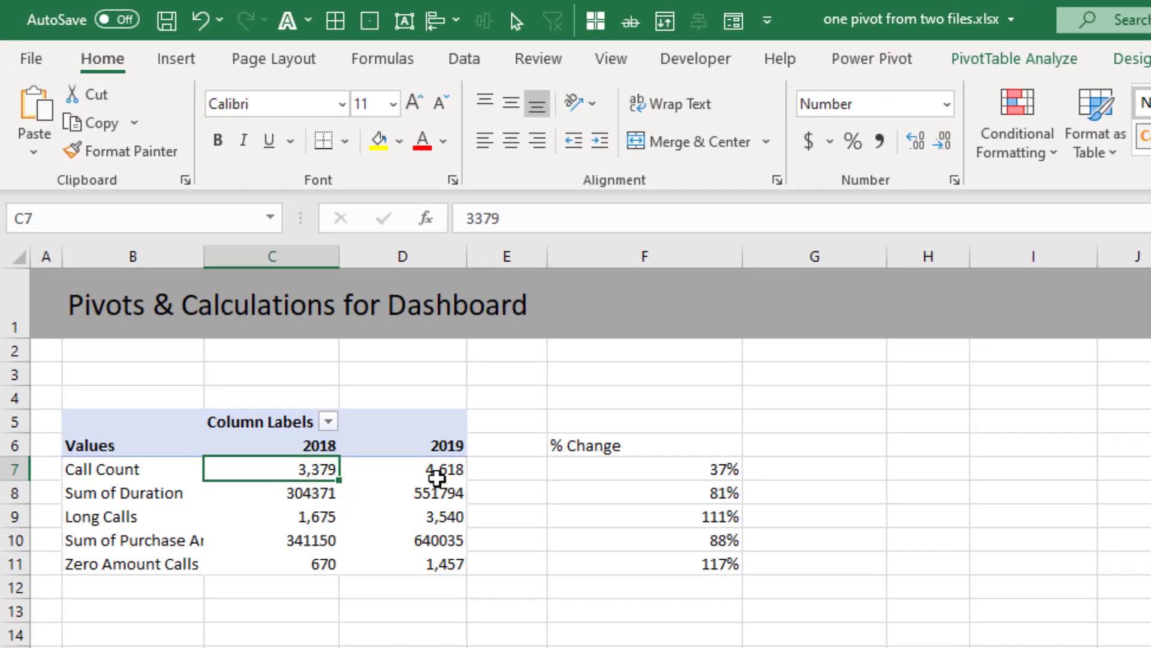
{"action": "left_click", "coordinate": [298, 495]}
{"action": "left_click", "coordinate": [300, 541]}
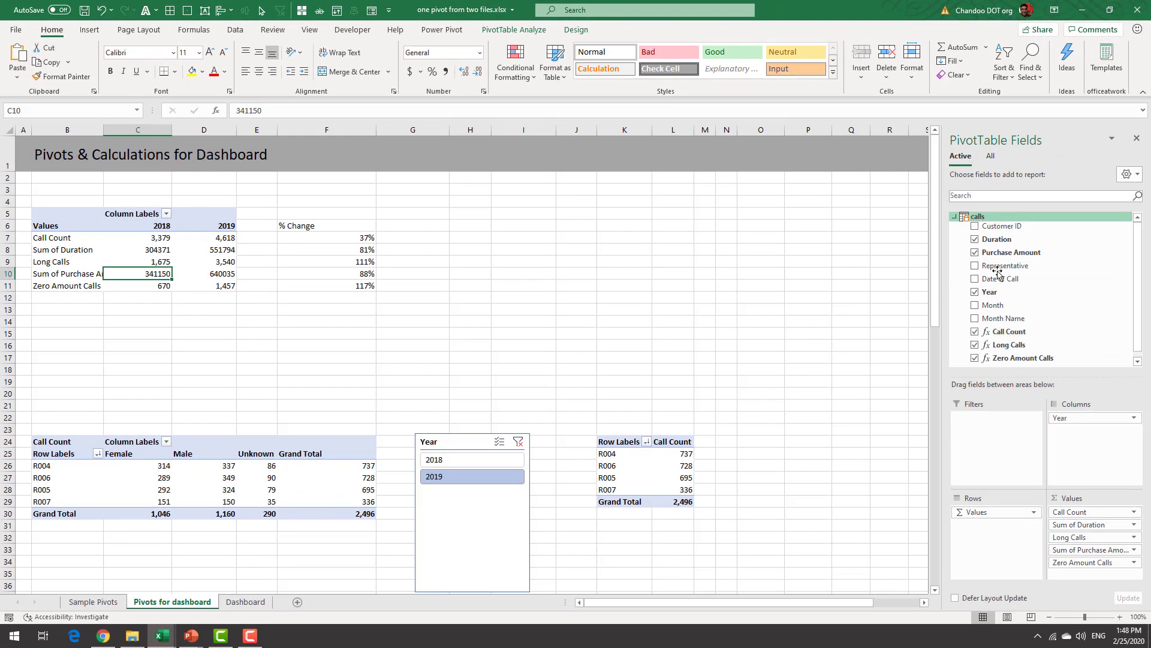
{"action": "scroll", "coordinate": [975, 221], "scroll_direction": "up", "scroll_amount": 1}
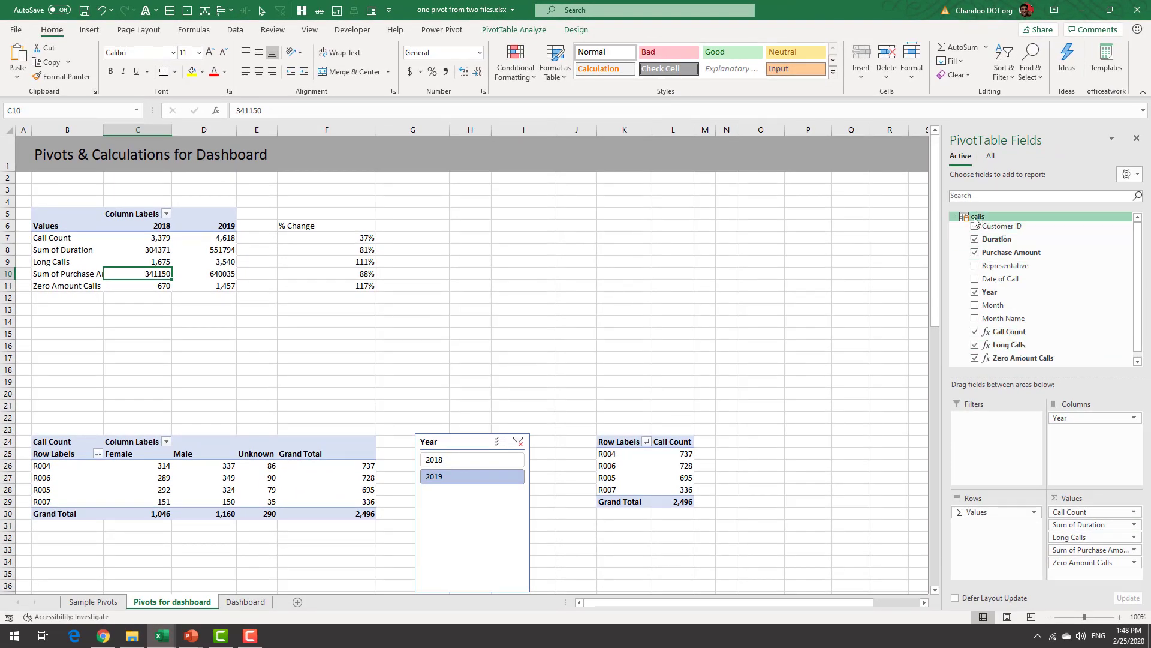
{"action": "right_click", "coordinate": [1004, 349]}
Review the Long Calls formula =CALCULATE([Call Count], calls[Duration]>90) and cancel without changes.
{"action": "left_click", "coordinate": [1025, 359]}
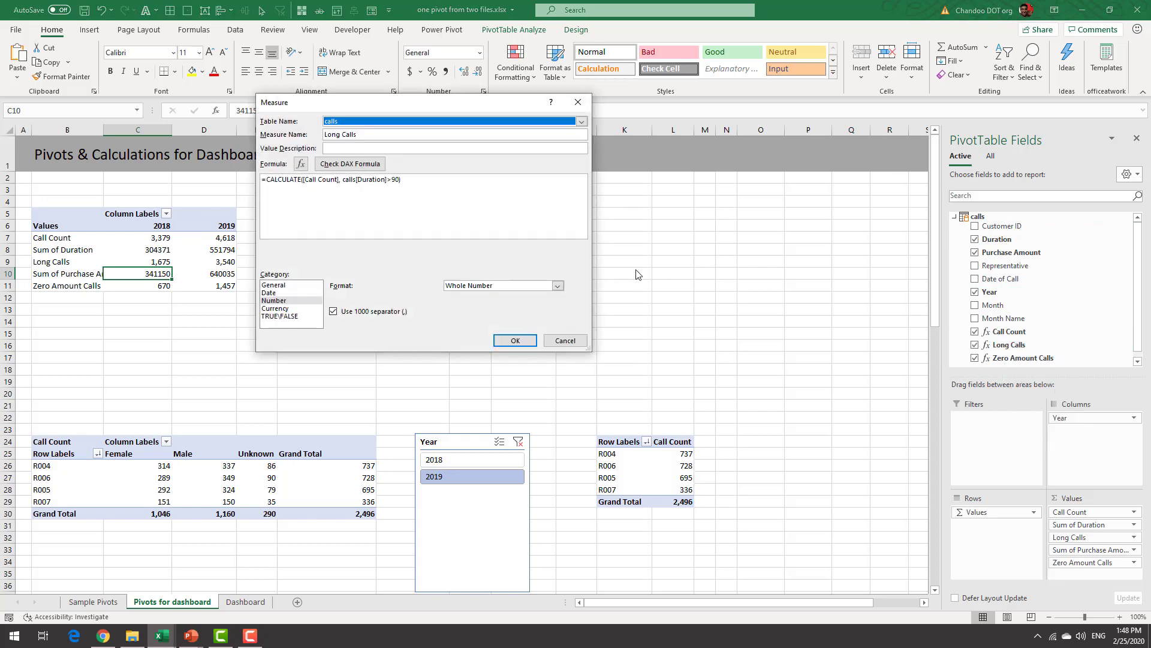
{"action": "left_click", "coordinate": [497, 197]}
{"action": "scroll", "coordinate": [498, 197], "scroll_direction": "up", "scroll_amount": 4}
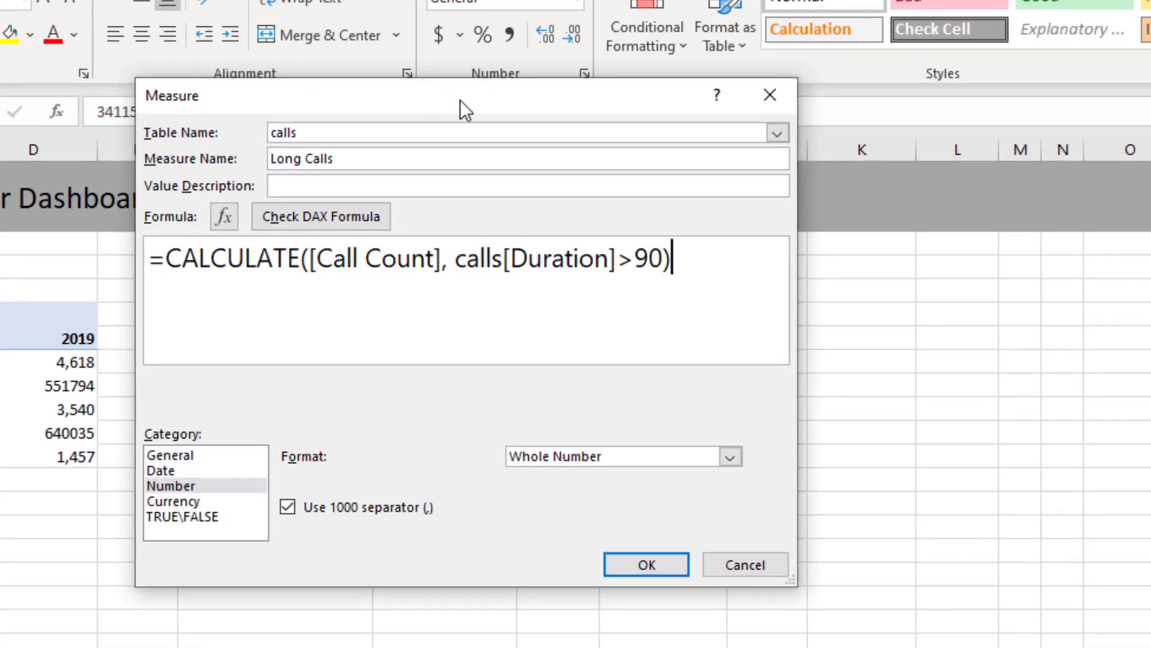
{"action": "left_click_drag", "start_coordinate": [461, 97], "coordinate": [853, 226]}
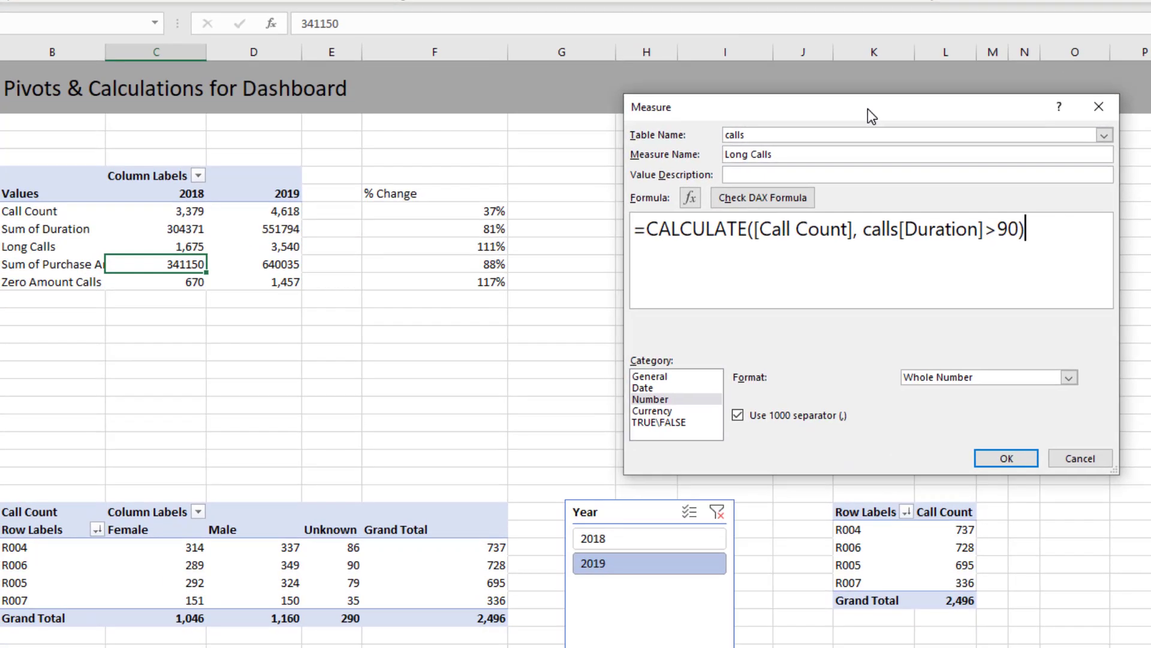
{"action": "left_click_drag", "start_coordinate": [869, 110], "coordinate": [861, 105]}
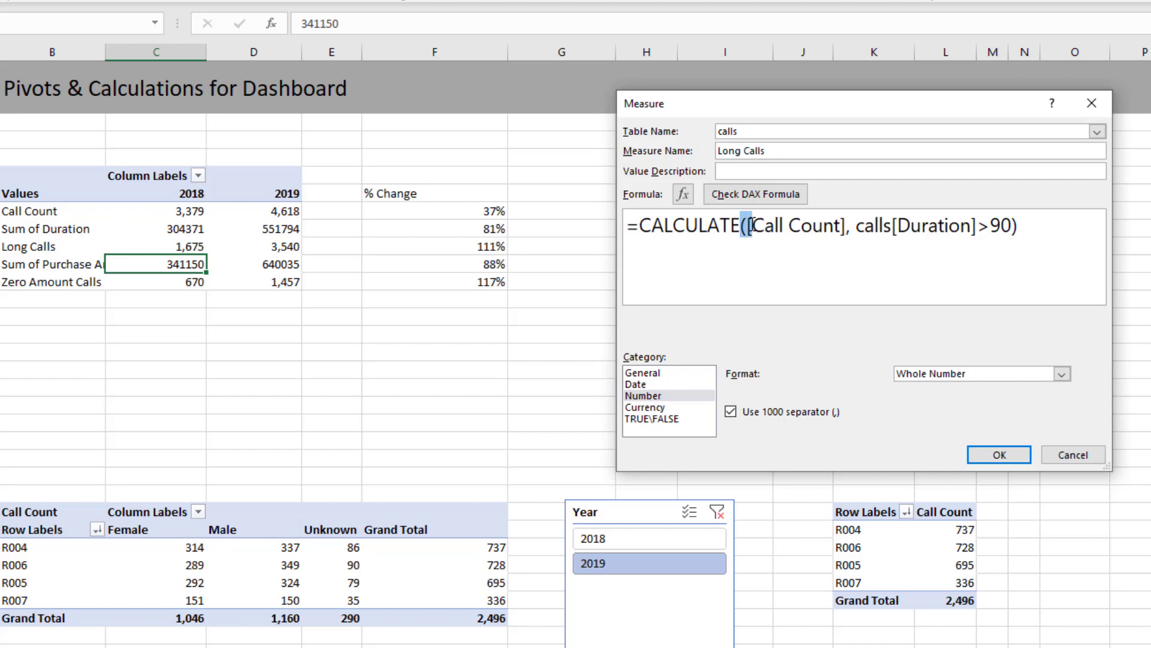
{"action": "left_click_drag", "start_coordinate": [751, 226], "coordinate": [1014, 228]}
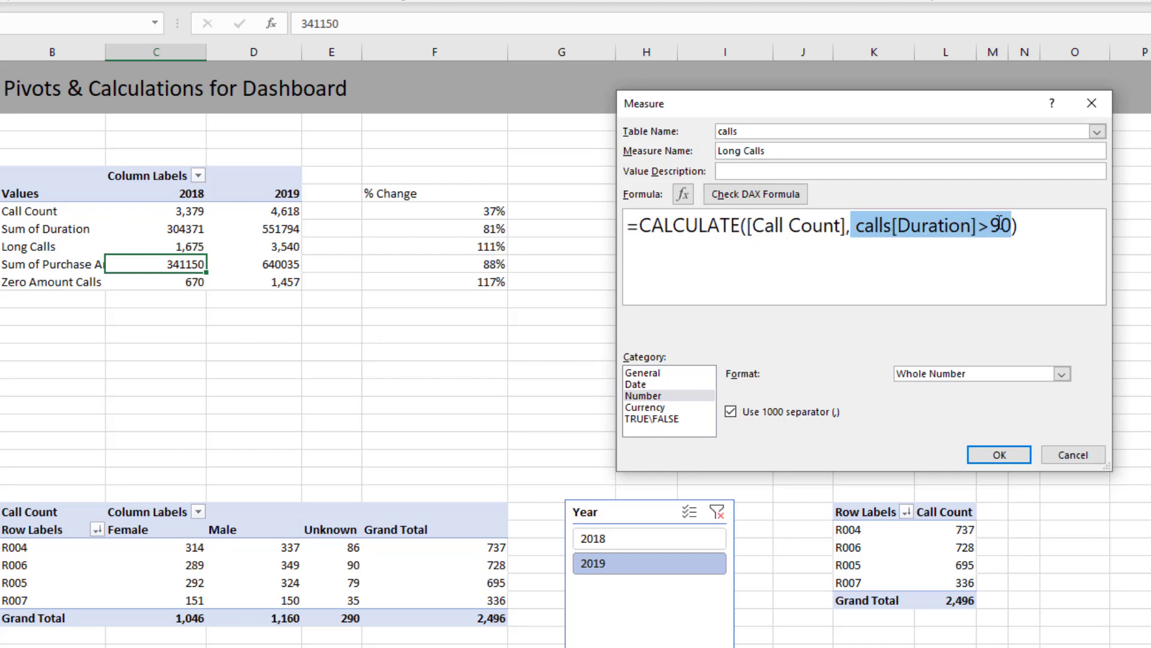
{"action": "left_click", "coordinate": [1024, 226]}
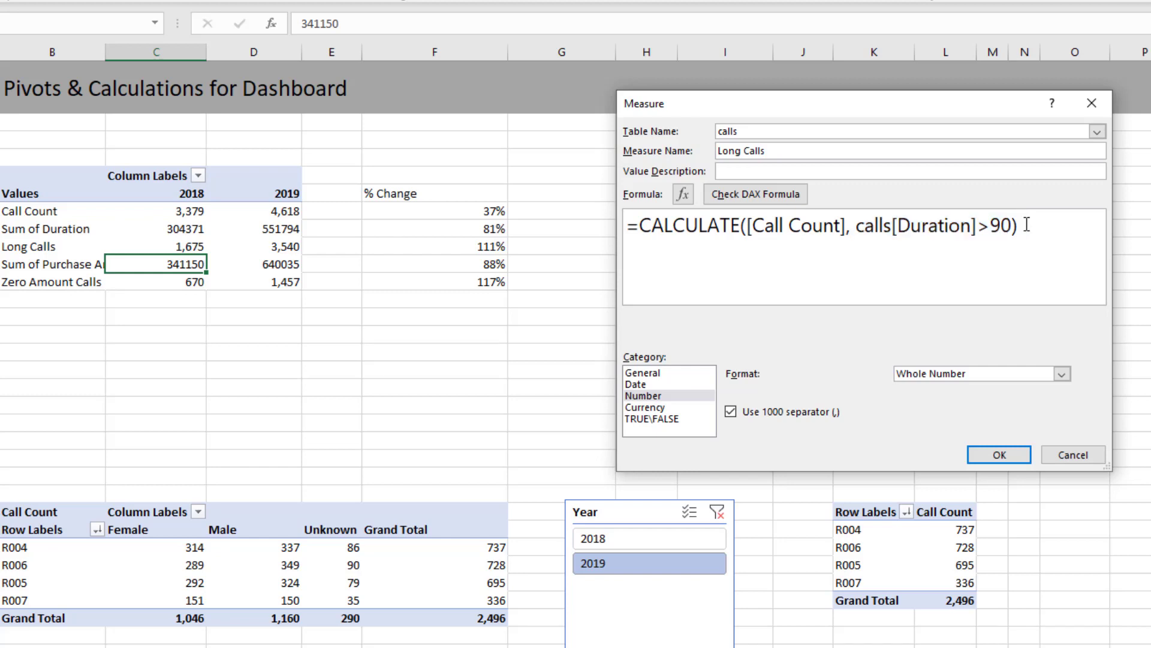
{"action": "left_click", "coordinate": [1073, 455]}
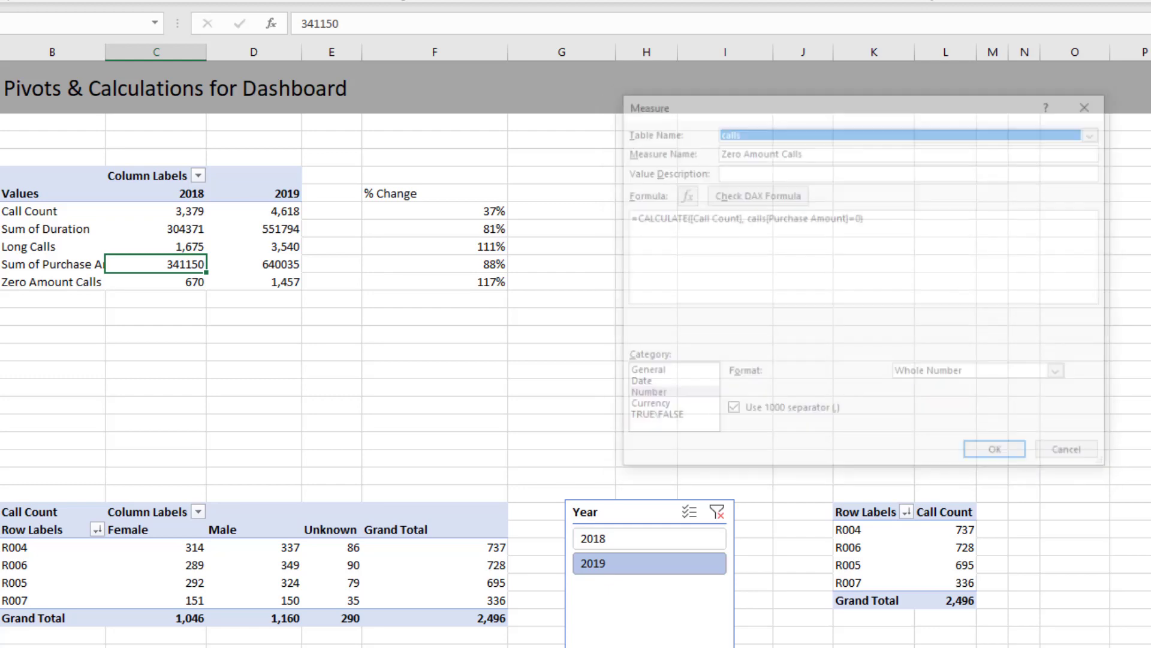
Review the Zero Amount Calls formula =CALCULATE([Call Count], calls[Purchase Amount]=0) and cancel.
{"action": "left_click", "coordinate": [675, 218]}
{"action": "scroll", "coordinate": [705, 275], "scroll_direction": "up", "scroll_amount": 5}
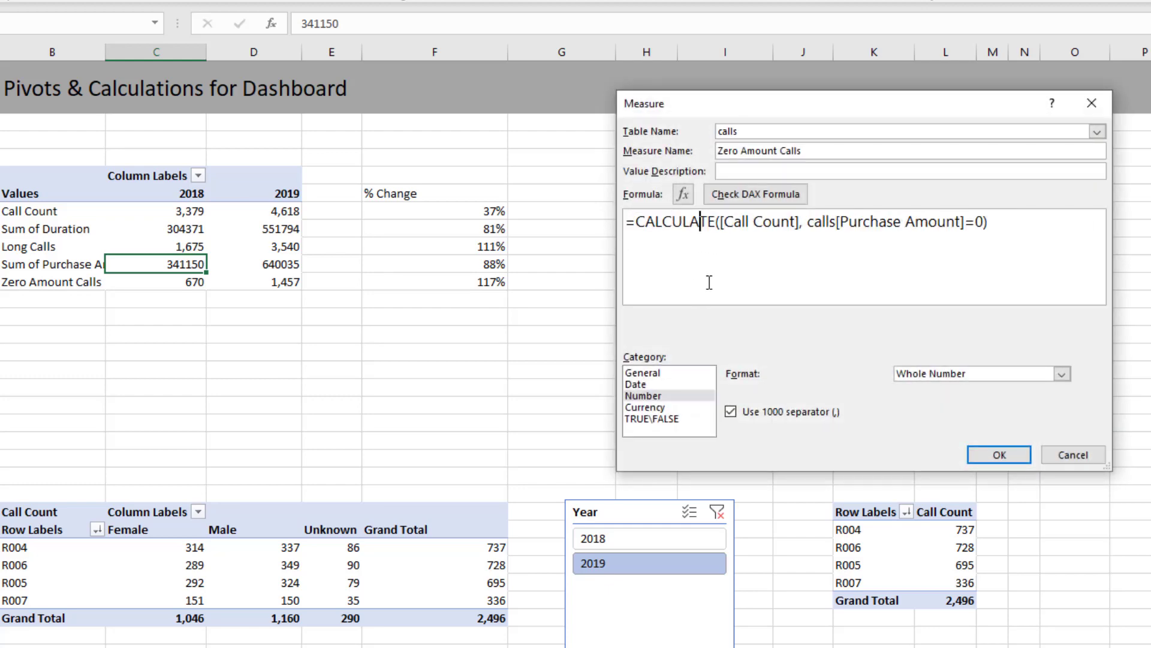
{"action": "left_click", "coordinate": [1070, 231]}
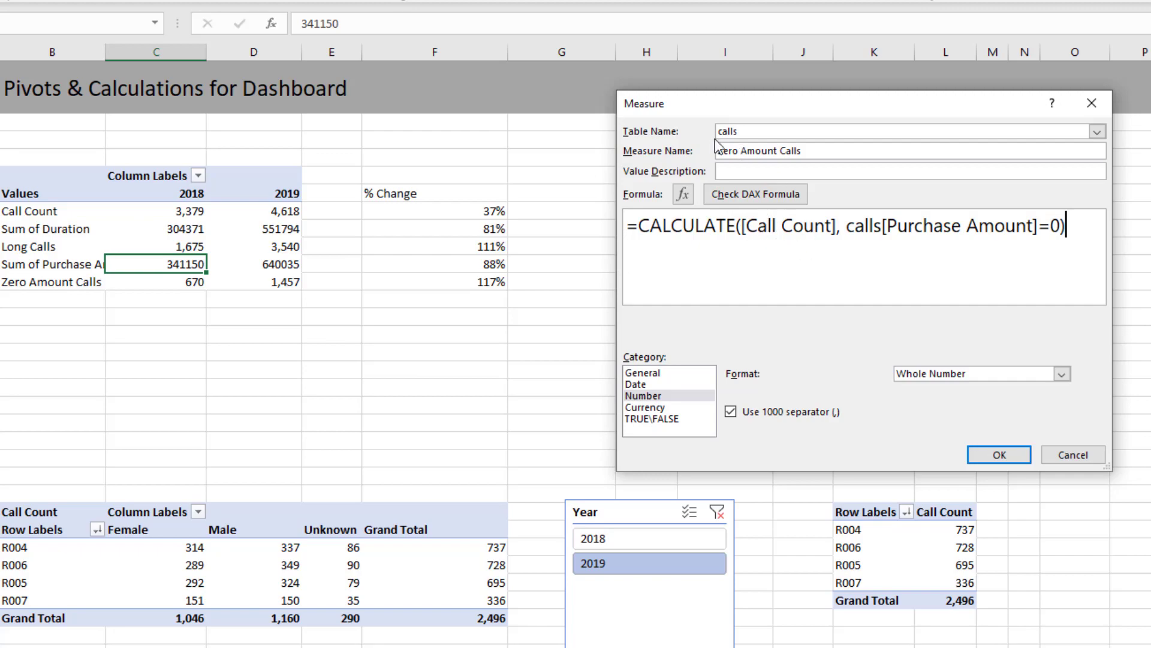
{"action": "left_click", "coordinate": [1073, 455]}
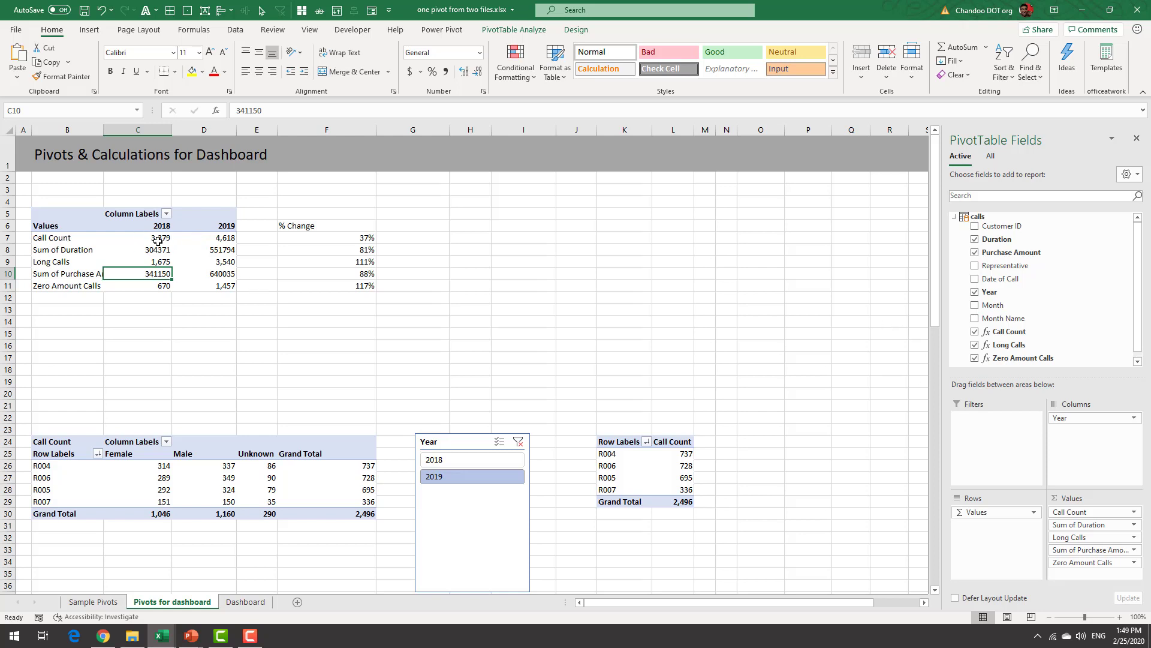
Inspect F7's % Change formula =D7/C7-1, then return to the Dashboard sheet.
{"action": "left_click", "coordinate": [171, 226]}
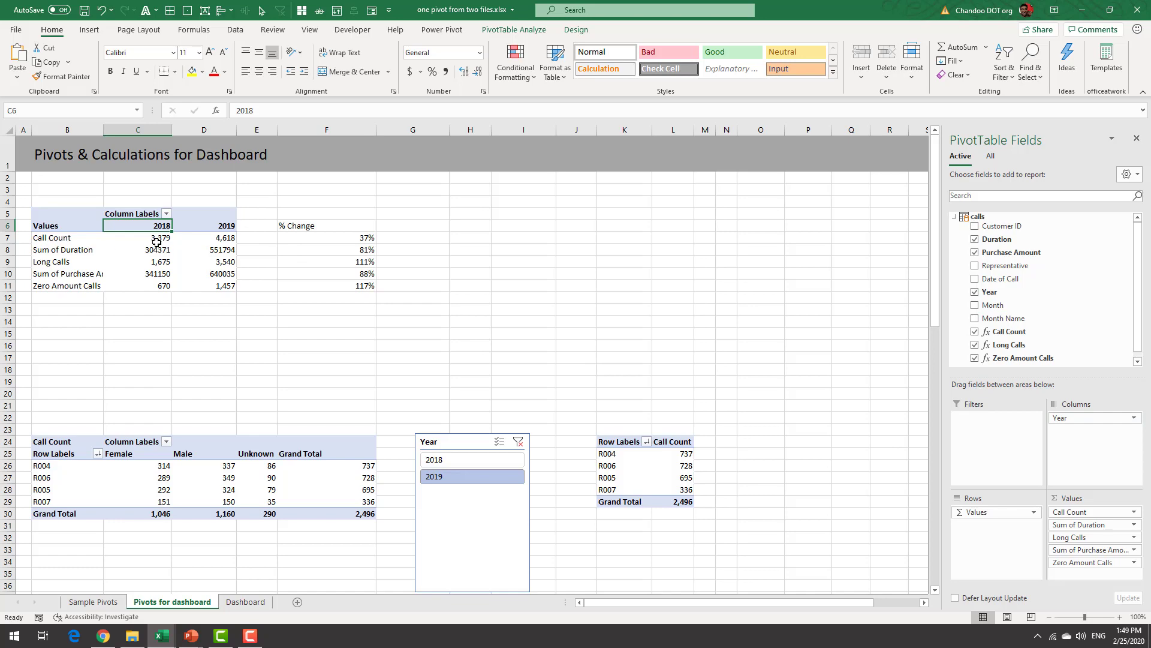
{"action": "left_click", "coordinate": [363, 238]}
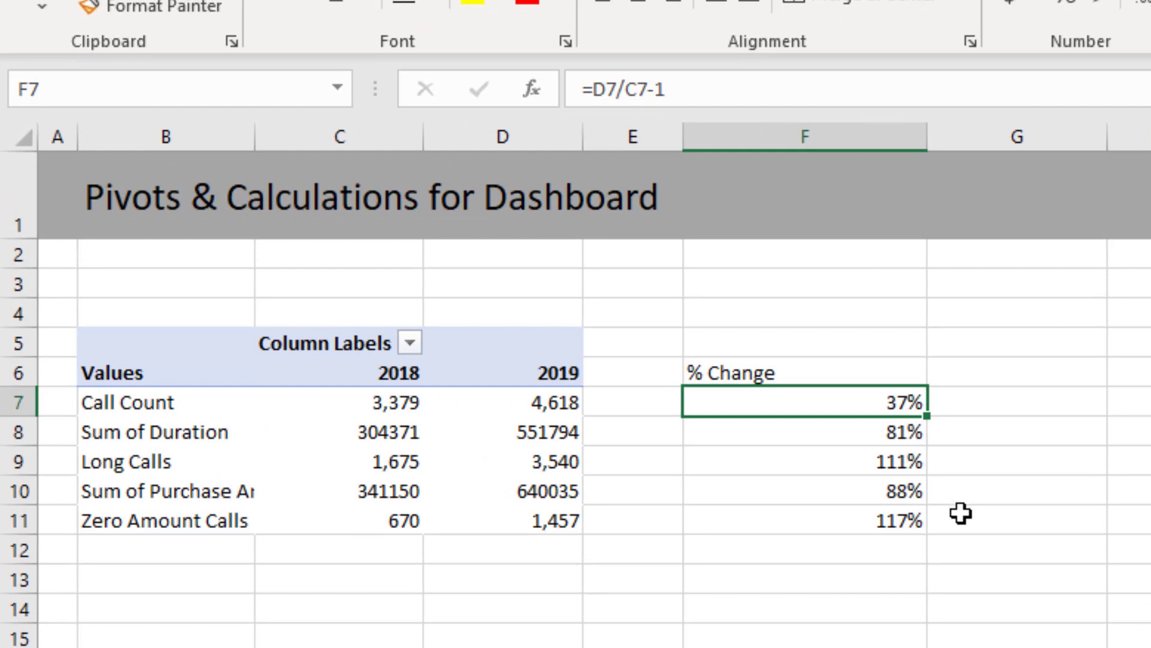
{"action": "key", "text": "F2"}
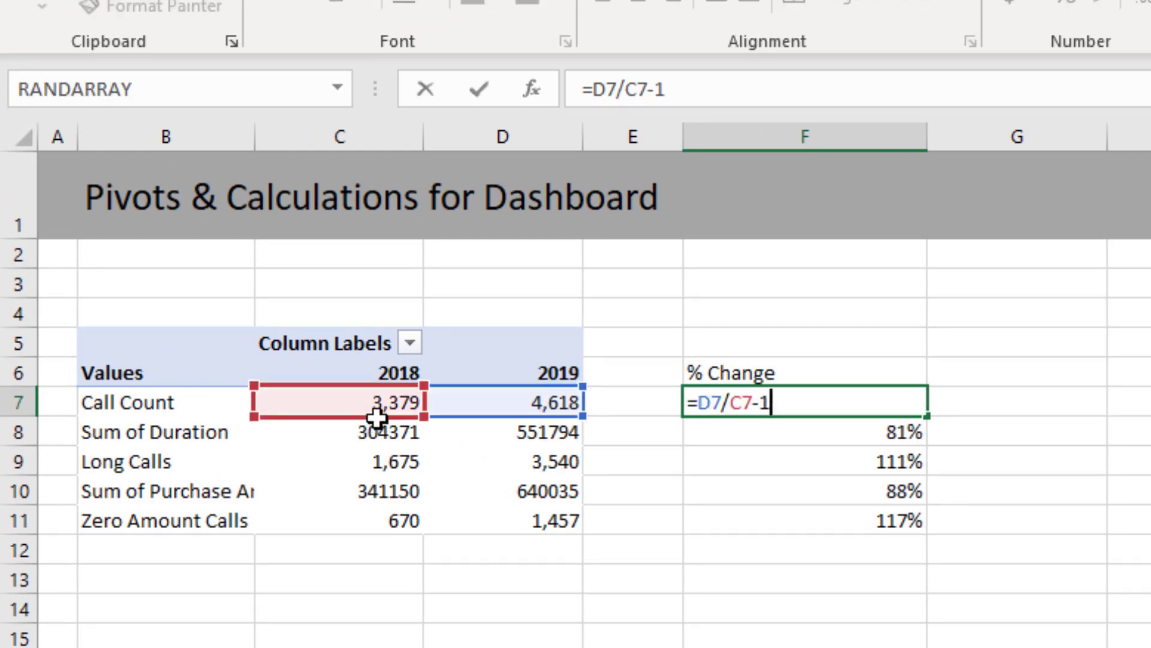
{"action": "left_click", "coordinate": [1005, 400]}
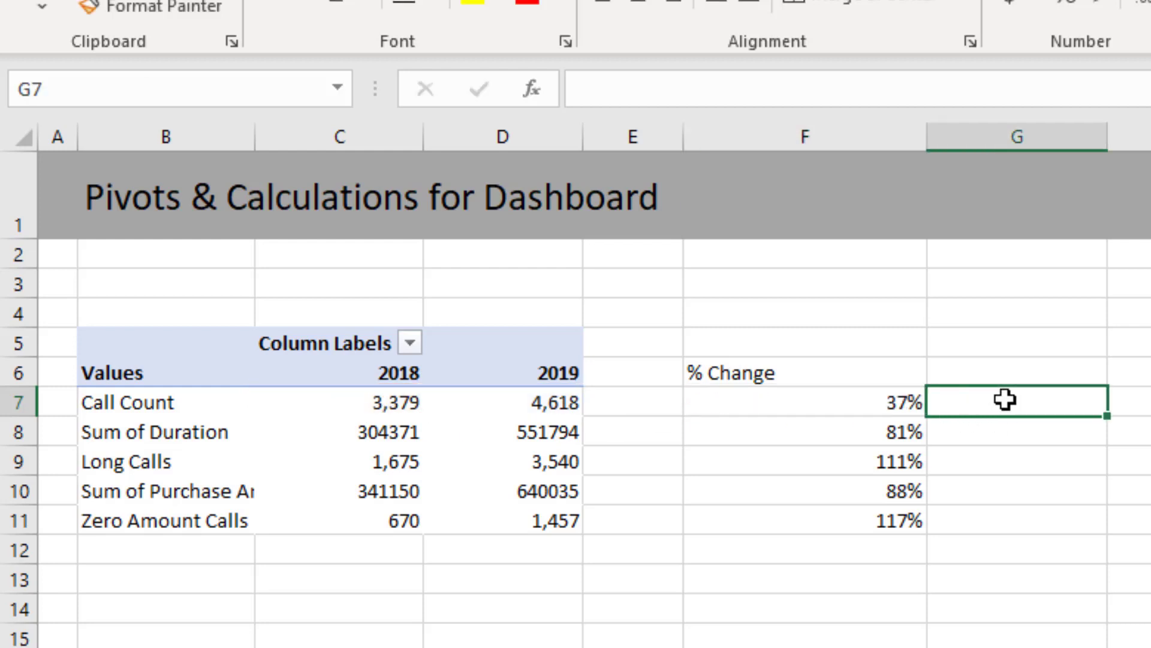
{"action": "left_click", "coordinate": [883, 403]}
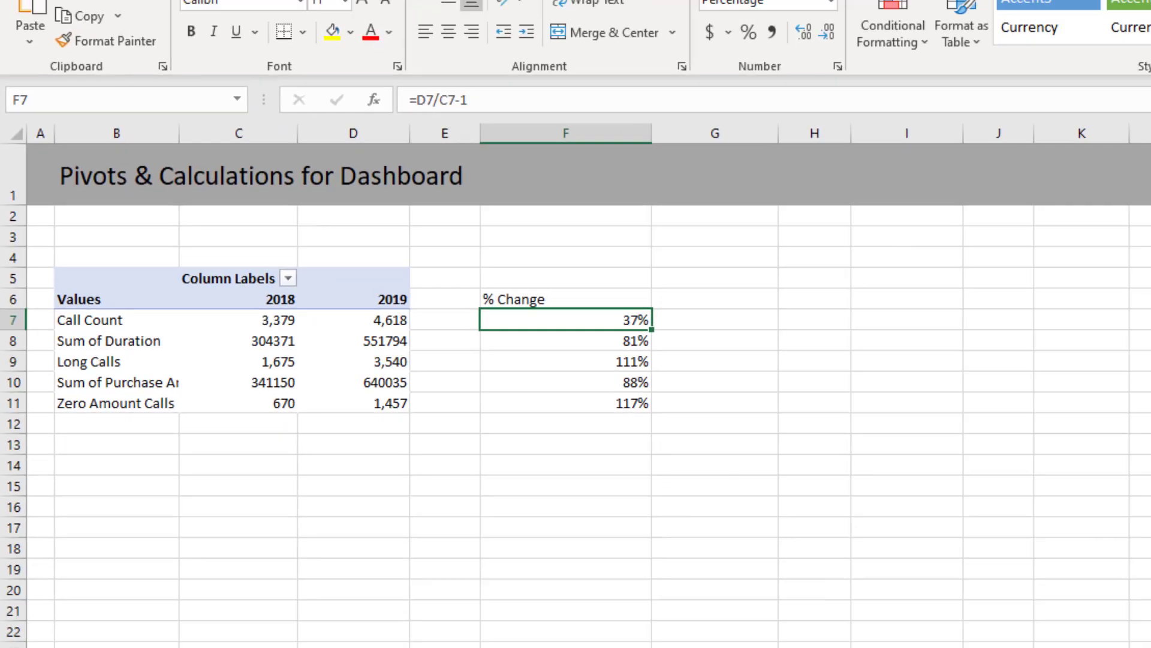
{"action": "key", "text": "ctrl+Page_Down"}
Reveal the 4,618 Call count cell's link formula and exit without changes.
{"action": "left_click", "coordinate": [75, 240]}
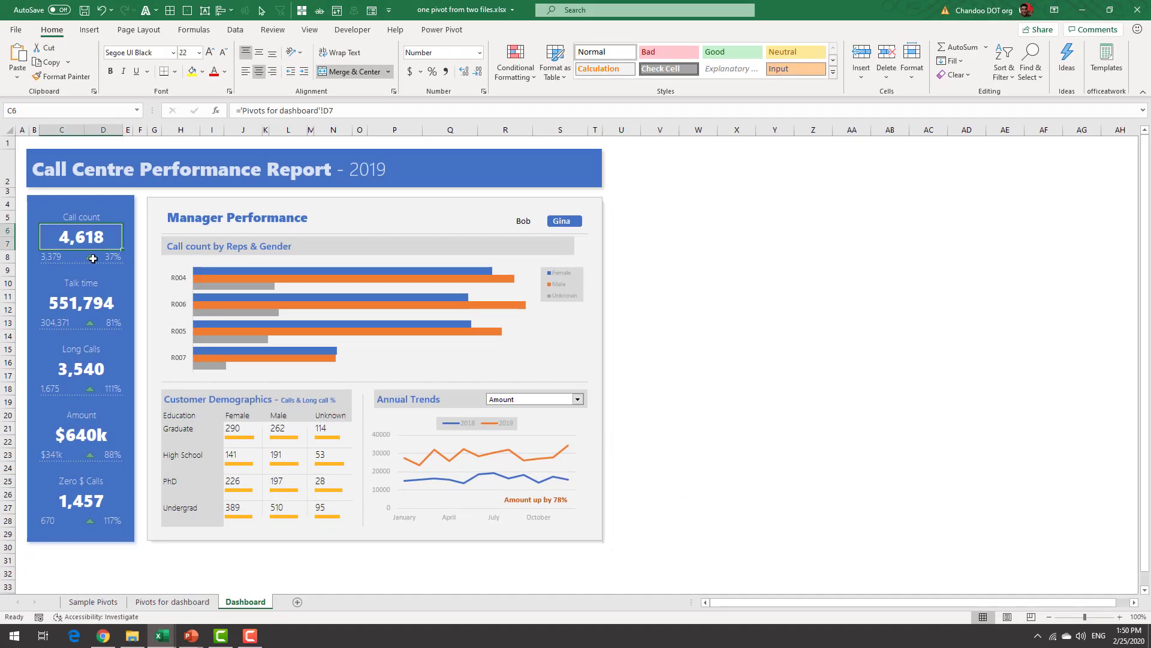
{"action": "left_click", "coordinate": [348, 113]}
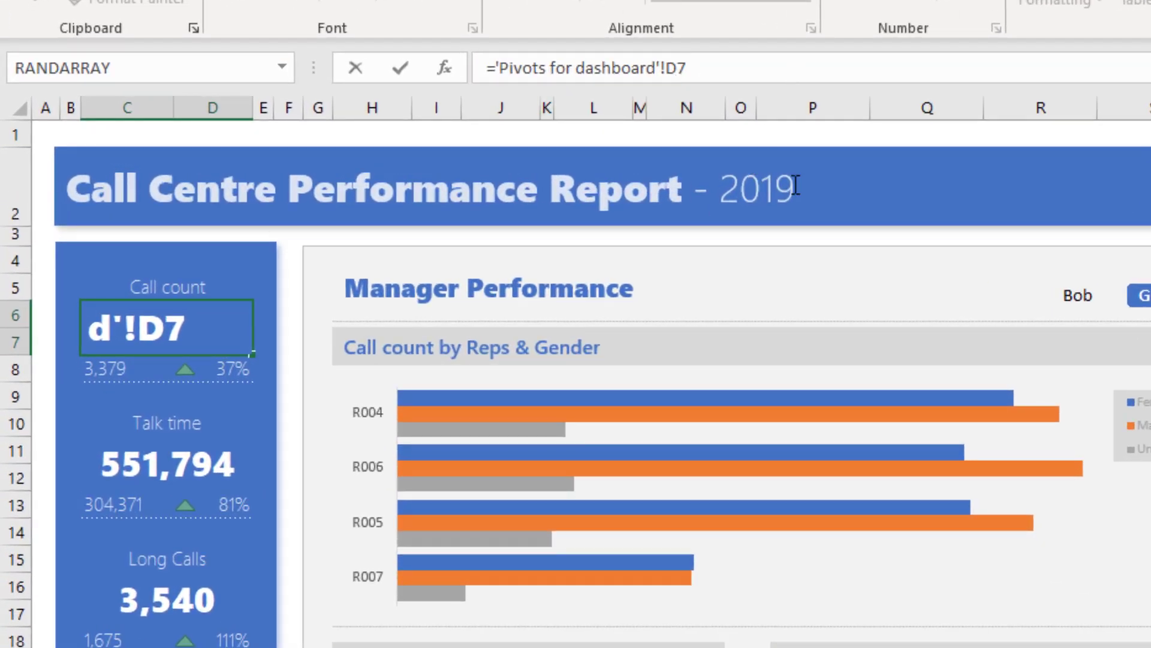
{"action": "key", "text": "Escape"}
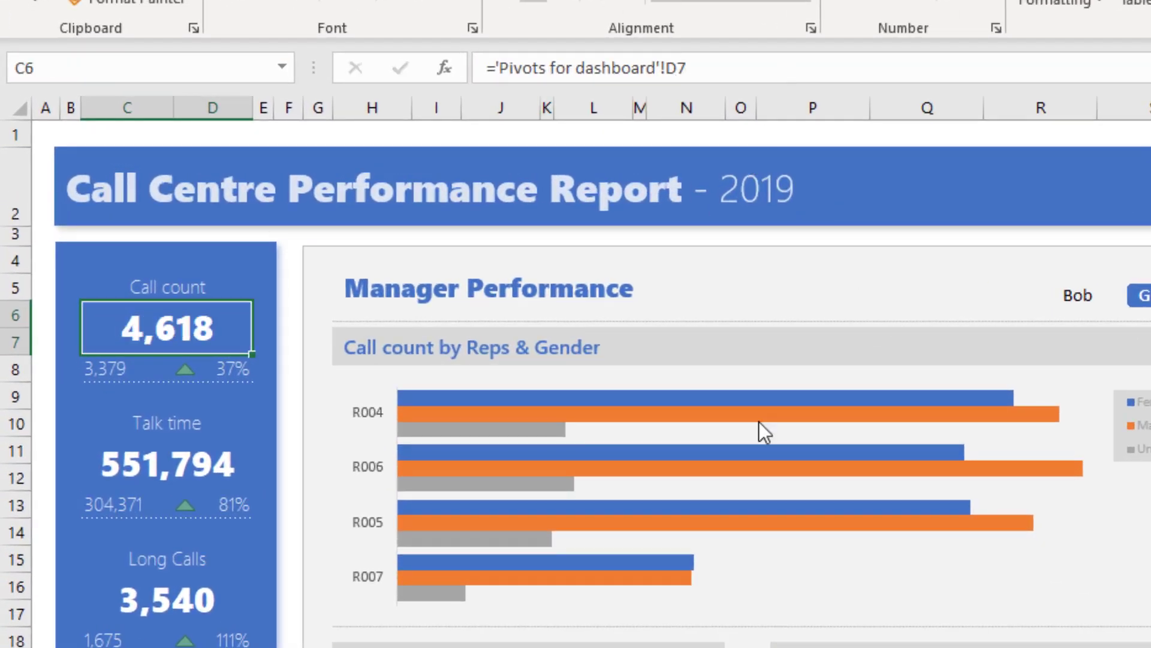
Check the card cells (3,379, 4,618) and open conditional formatting rules for the 37% cell D8.
{"action": "left_click", "coordinate": [95, 365]}
{"action": "left_click_drag", "start_coordinate": [176, 300], "coordinate": [180, 326]}
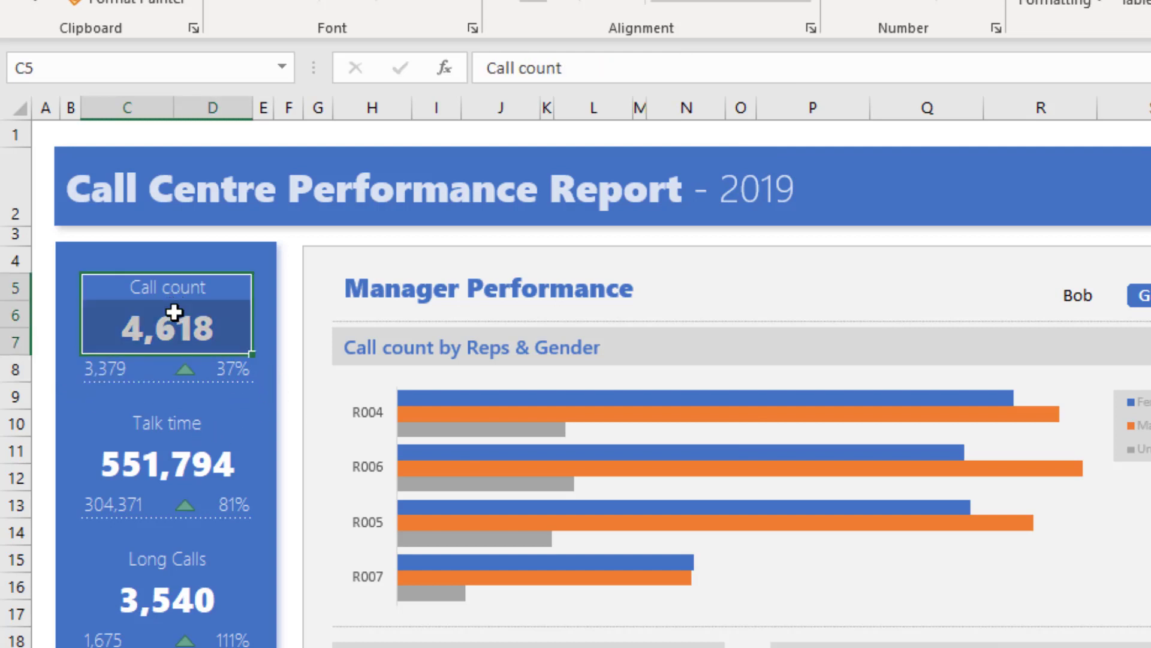
{"action": "left_click", "coordinate": [180, 336]}
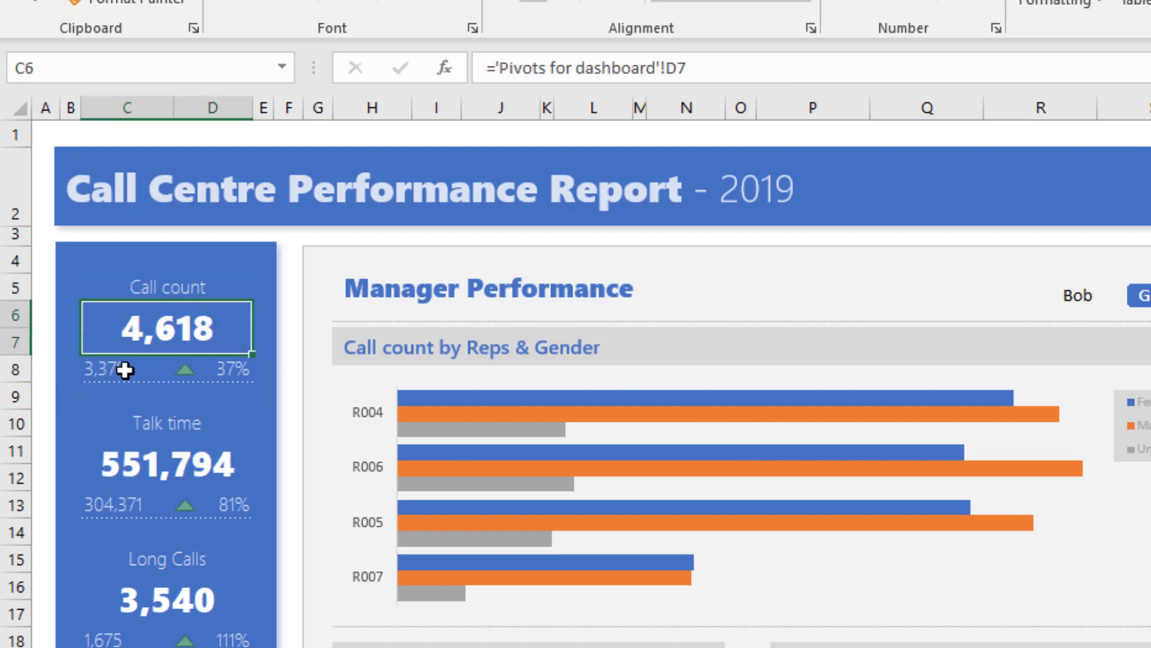
{"action": "left_click", "coordinate": [163, 368]}
{"action": "left_click", "coordinate": [228, 374]}
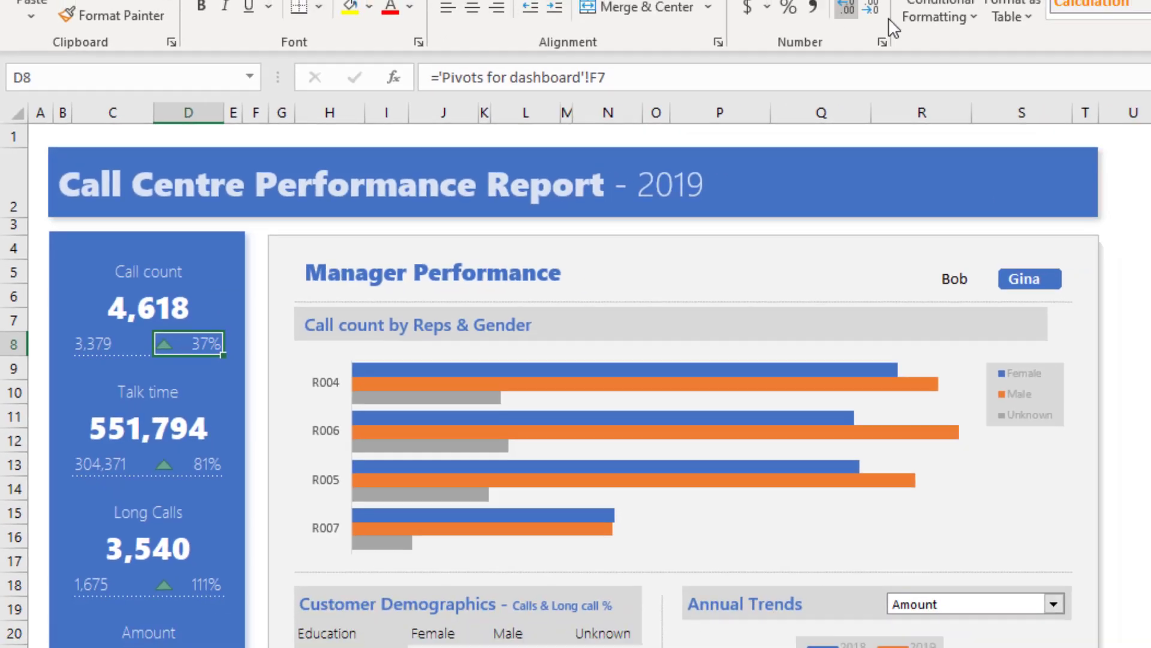
{"action": "left_click", "coordinate": [888, 17]}
Review D8's Icon Set rule, close the Rules Manager, and select the Call count card C5:D8.
{"action": "left_click", "coordinate": [541, 275]}
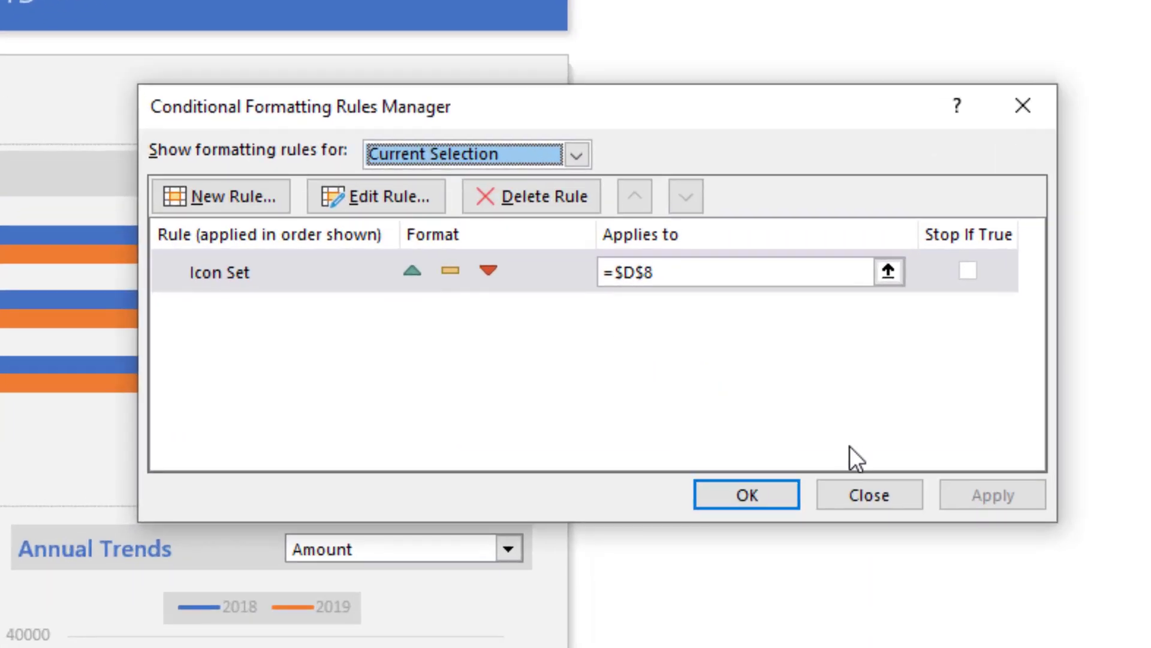
{"action": "left_click", "coordinate": [892, 495]}
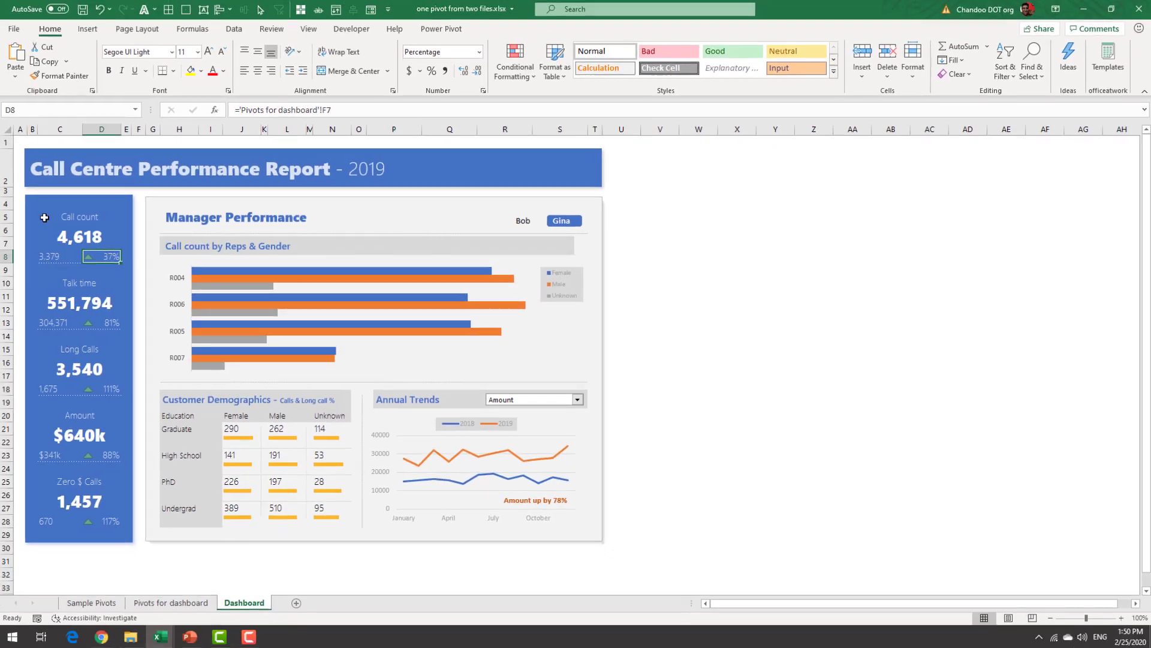
{"action": "left_click_drag", "start_coordinate": [45, 217], "coordinate": [114, 256]}
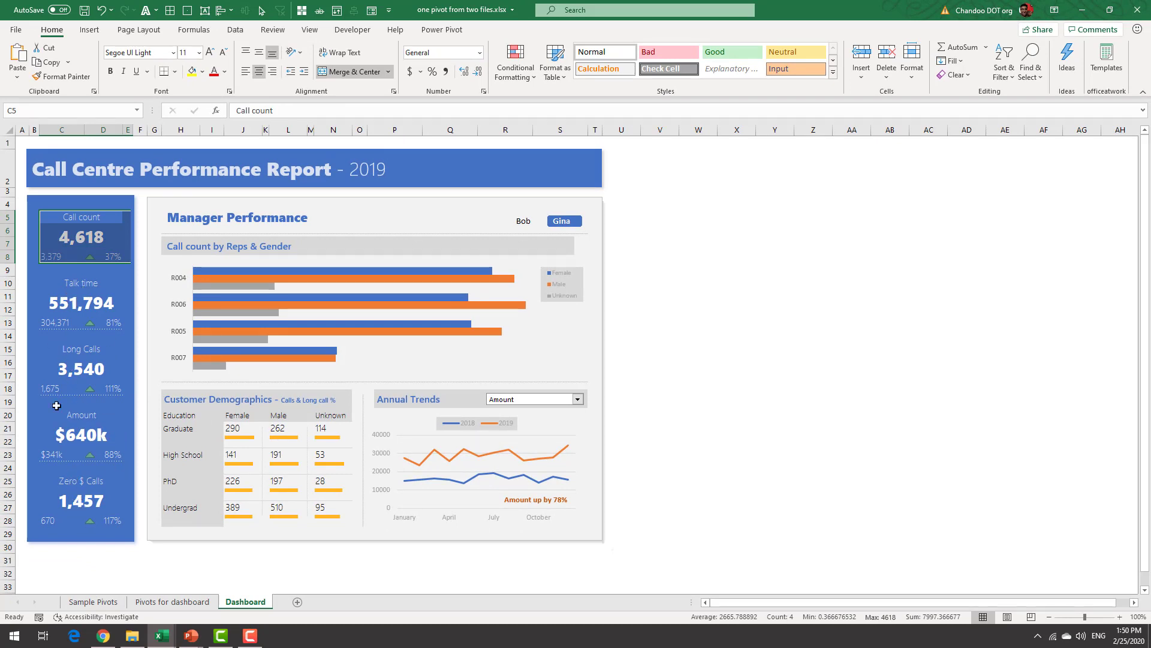
Compare the card change cells D8 (37%) and D18 (111%), ending on the Zero $ Calls 117% cell D28.
{"action": "left_click", "coordinate": [87, 559]}
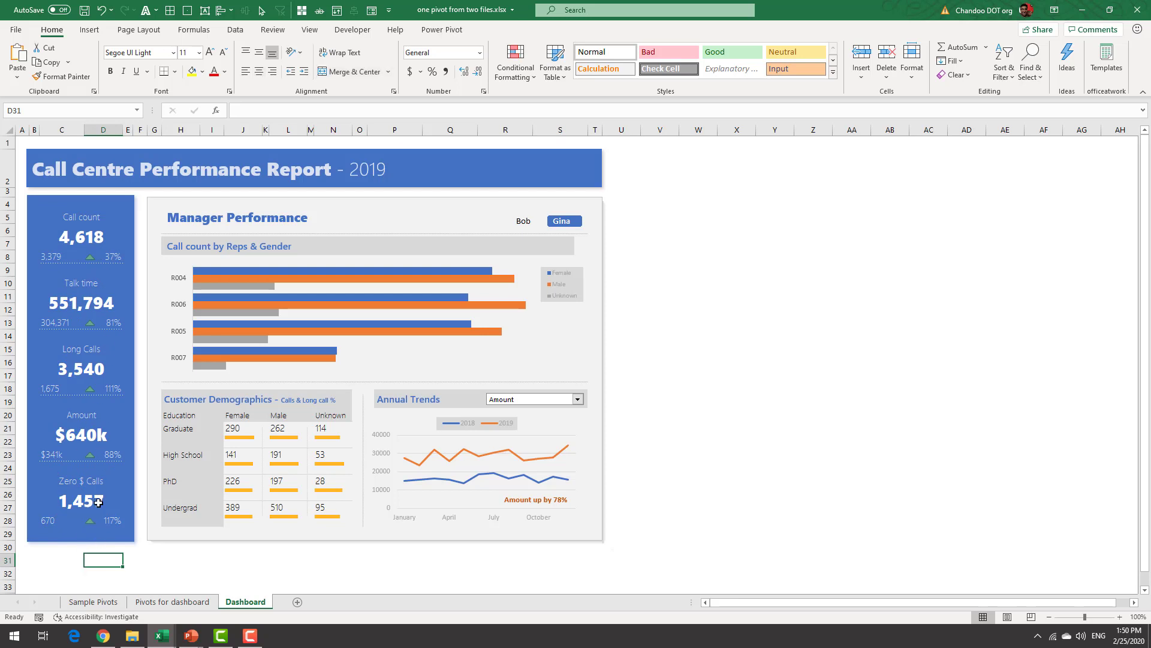
{"action": "left_click", "coordinate": [114, 387]}
{"action": "left_click", "coordinate": [115, 257]}
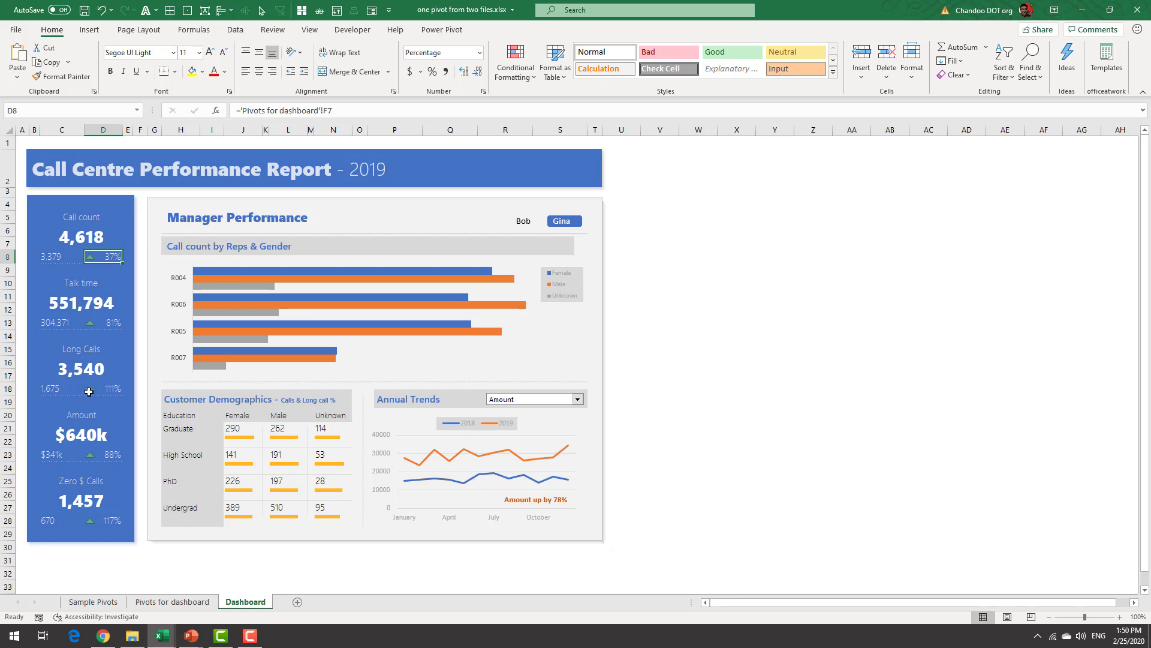
{"action": "left_click", "coordinate": [105, 377]}
{"action": "left_click", "coordinate": [117, 391]}
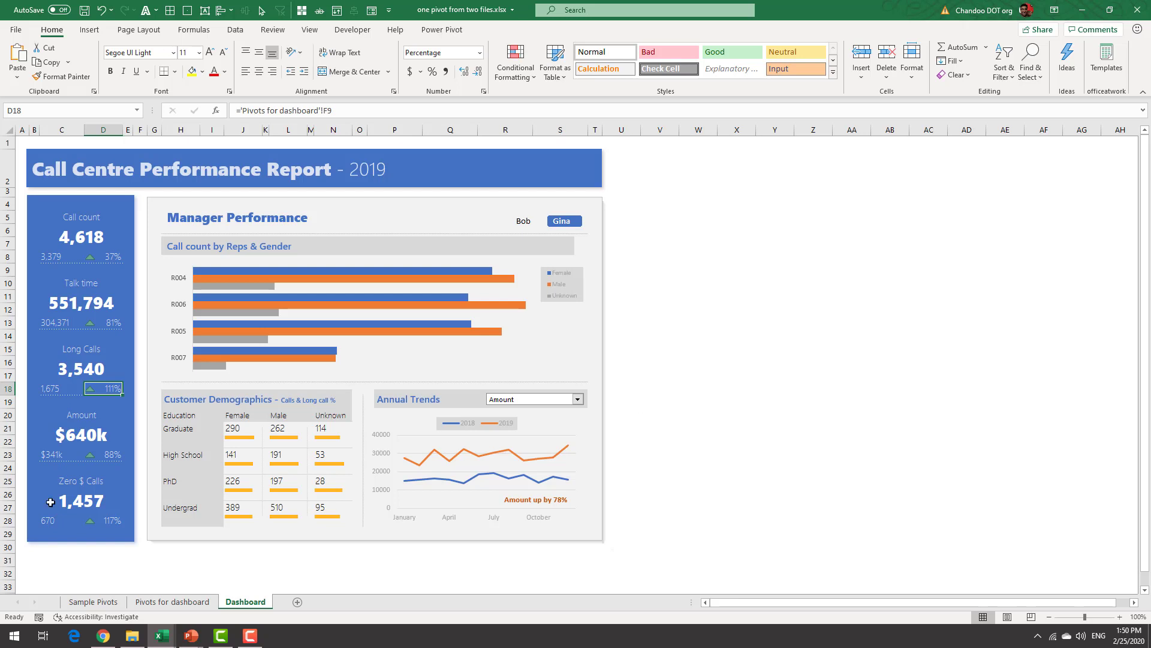
{"action": "left_click", "coordinate": [106, 522]}
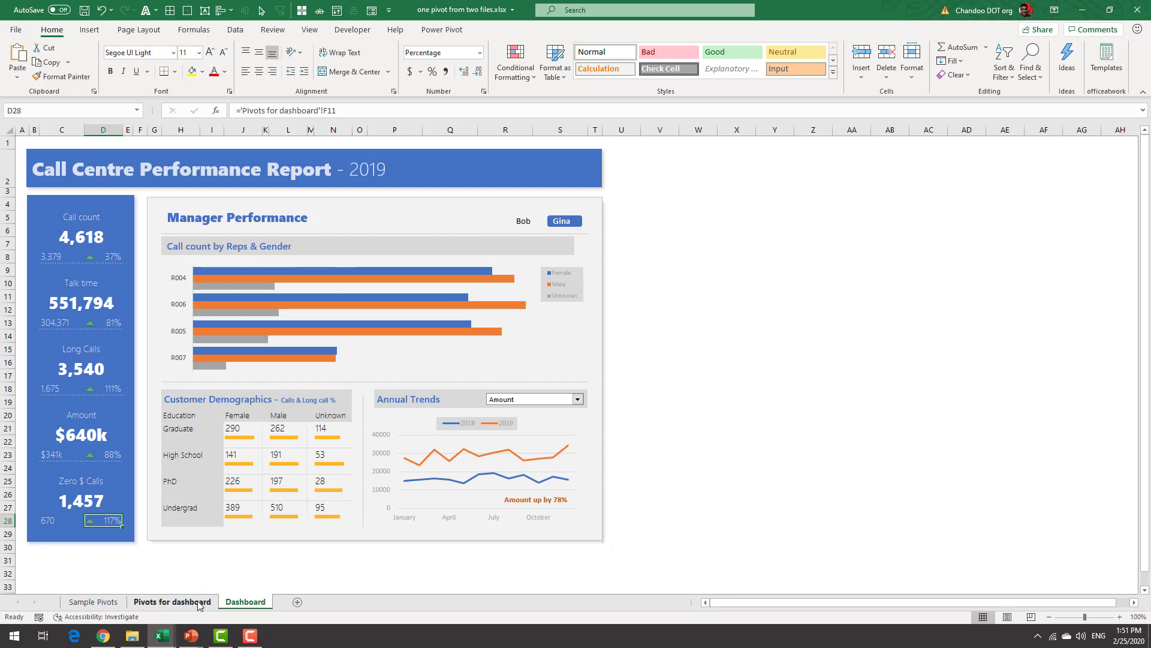
Inspect the reps-by-gender pivot's field layout, then select the Dashboard's Reps & Gender bar chart.
{"action": "left_click", "coordinate": [173, 601]}
{"action": "scroll", "coordinate": [433, 398], "scroll_direction": "down", "scroll_amount": 2}
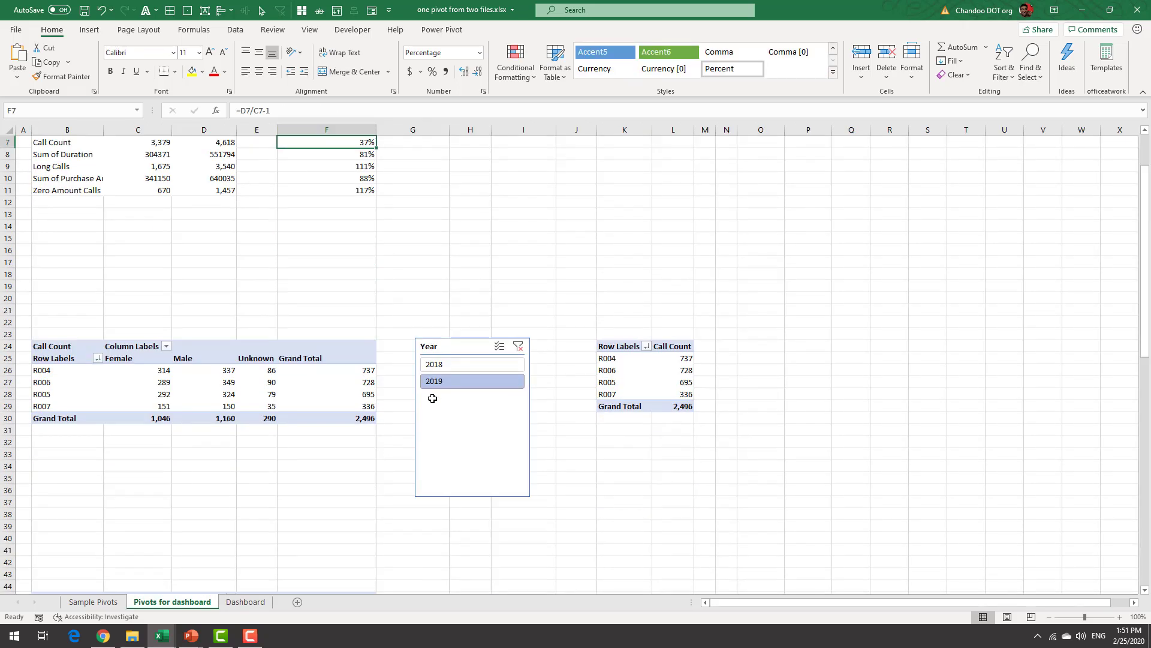
{"action": "left_click", "coordinate": [39, 358]}
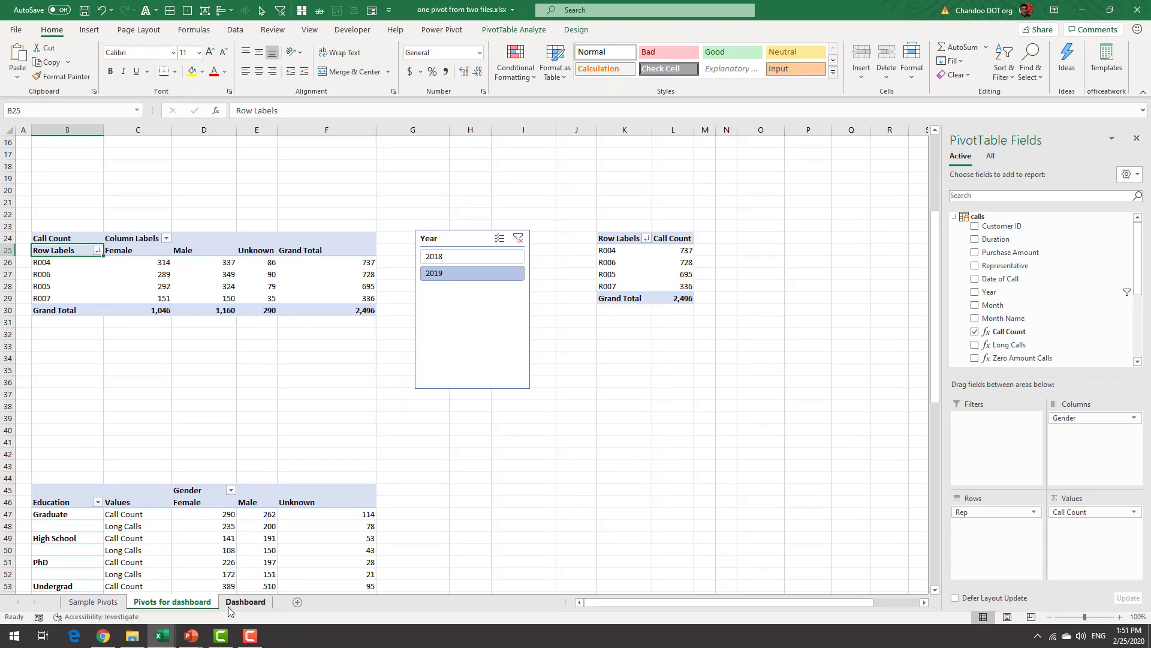
{"action": "left_click", "coordinate": [245, 602]}
{"action": "left_click", "coordinate": [292, 290]}
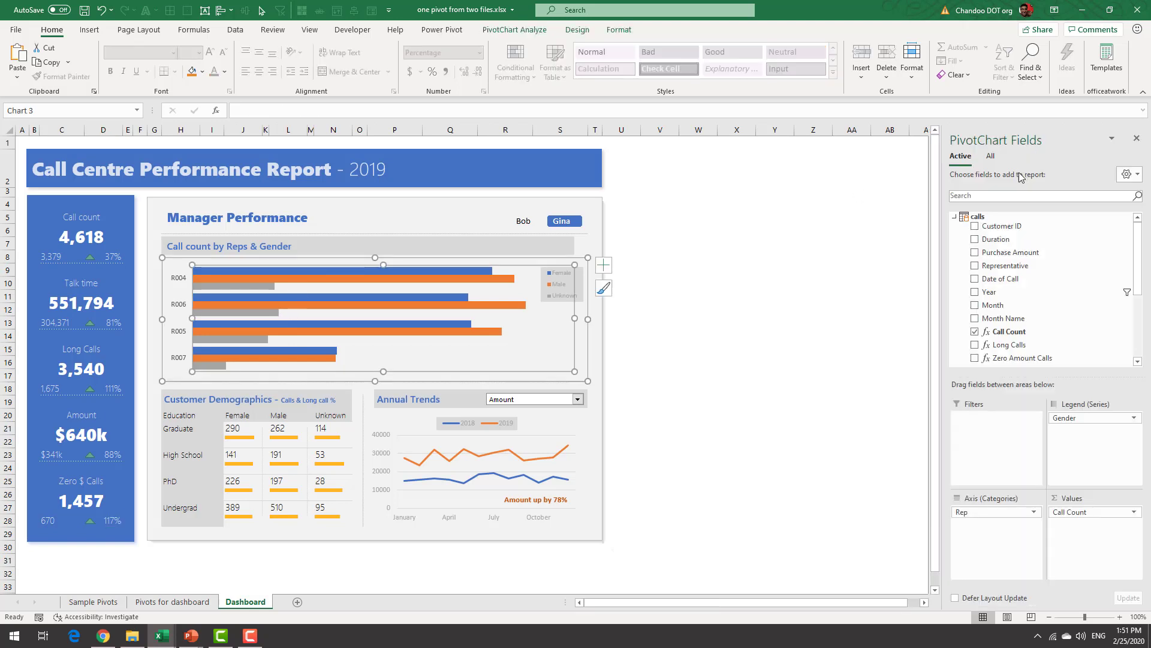
Deselect the chart, then toggle the manager slicer between Bob and Gina to compare figures.
{"action": "left_click", "coordinate": [759, 359]}
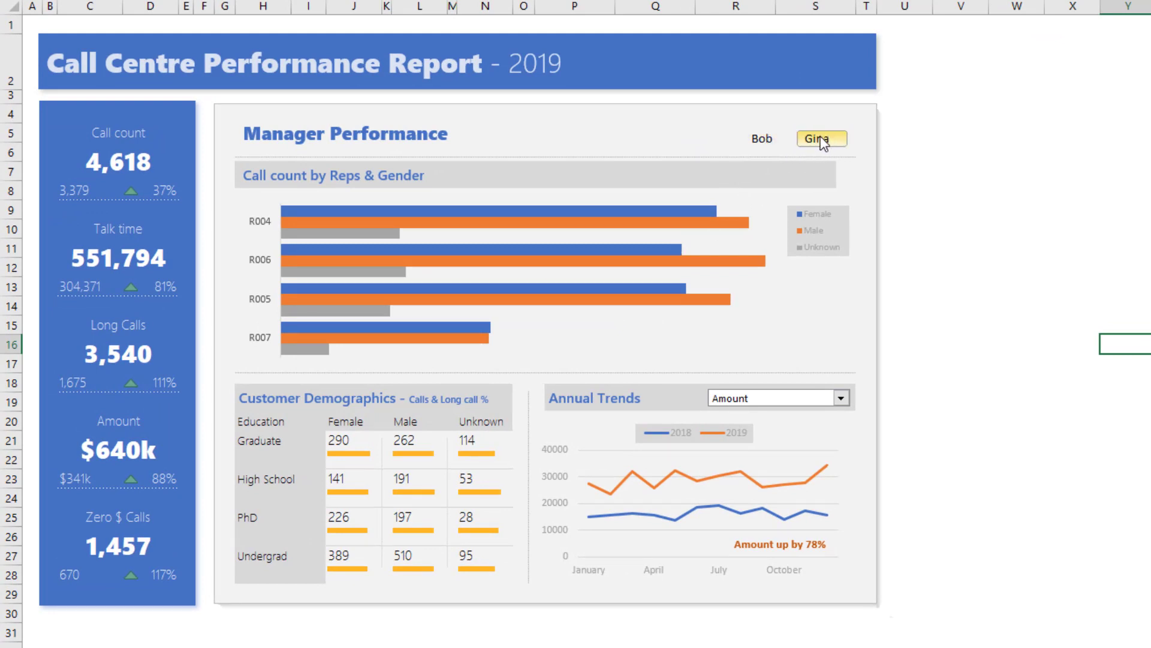
{"action": "left_click", "coordinate": [776, 139]}
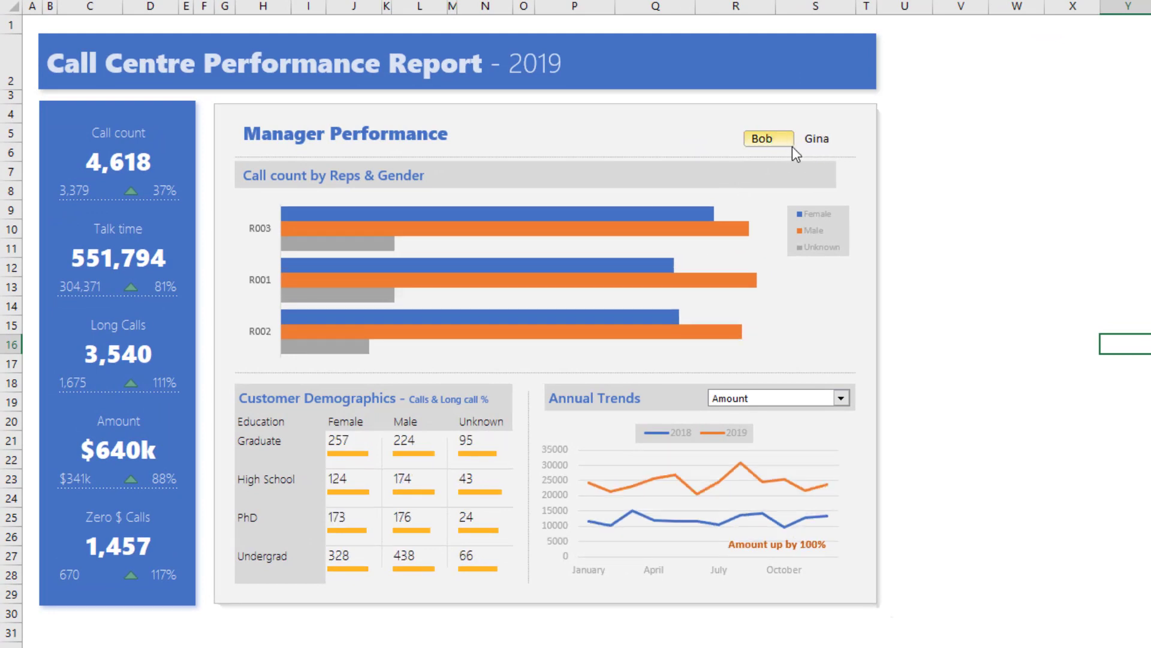
{"action": "left_click", "coordinate": [815, 138]}
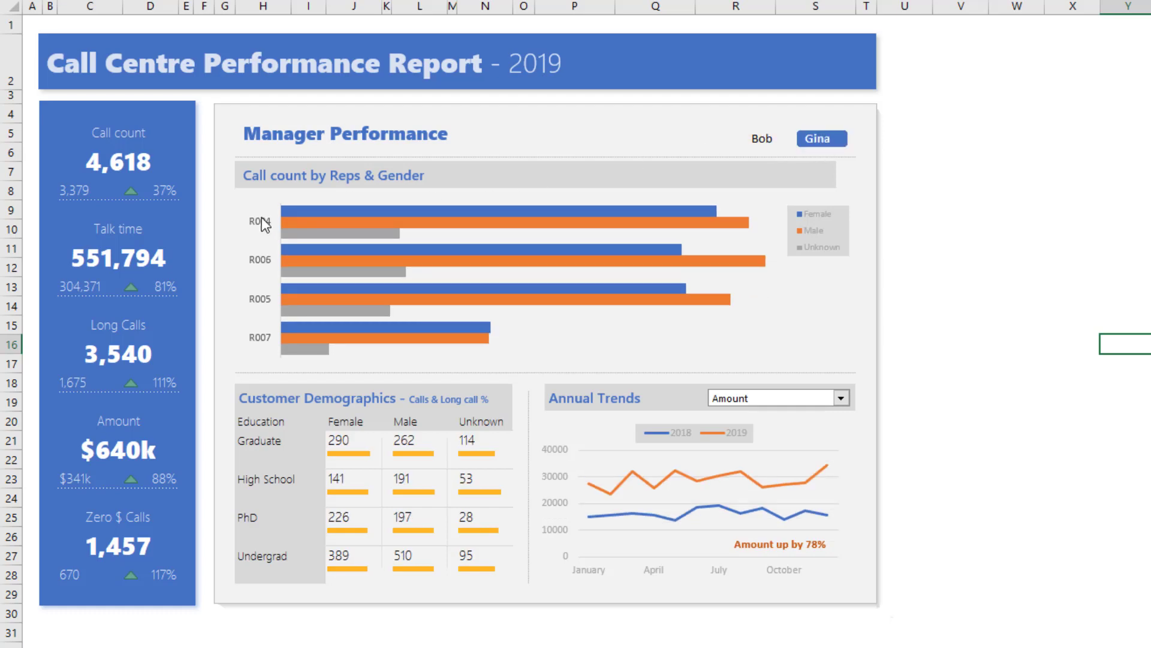
{"action": "left_click", "coordinate": [775, 138]}
{"action": "left_click", "coordinate": [812, 138]}
{"action": "key", "text": "ctrl+Page_Down"}
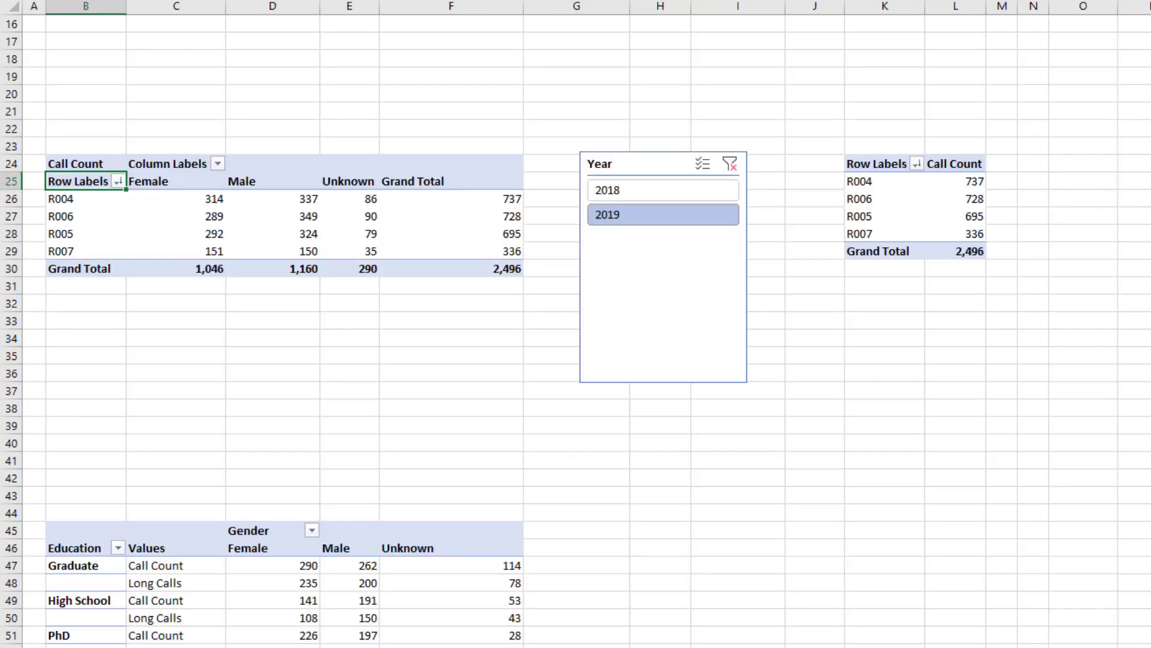
{"action": "key", "text": "ctrl+Page_Up"}
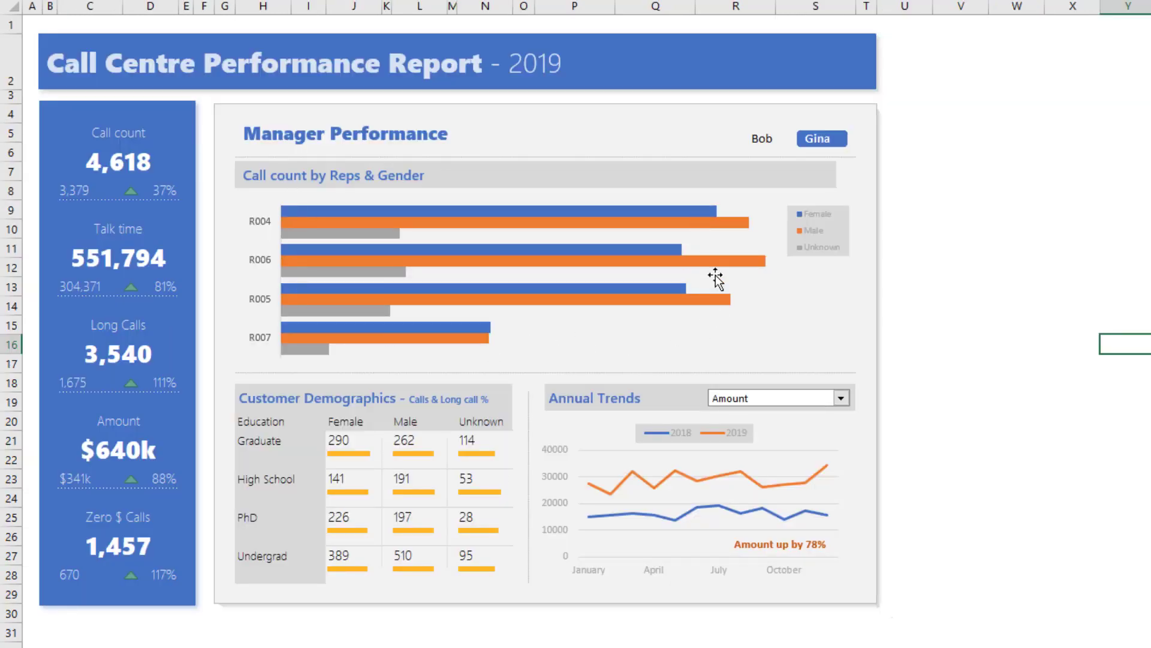
{"action": "key", "text": "ctrl+Page_Down"}
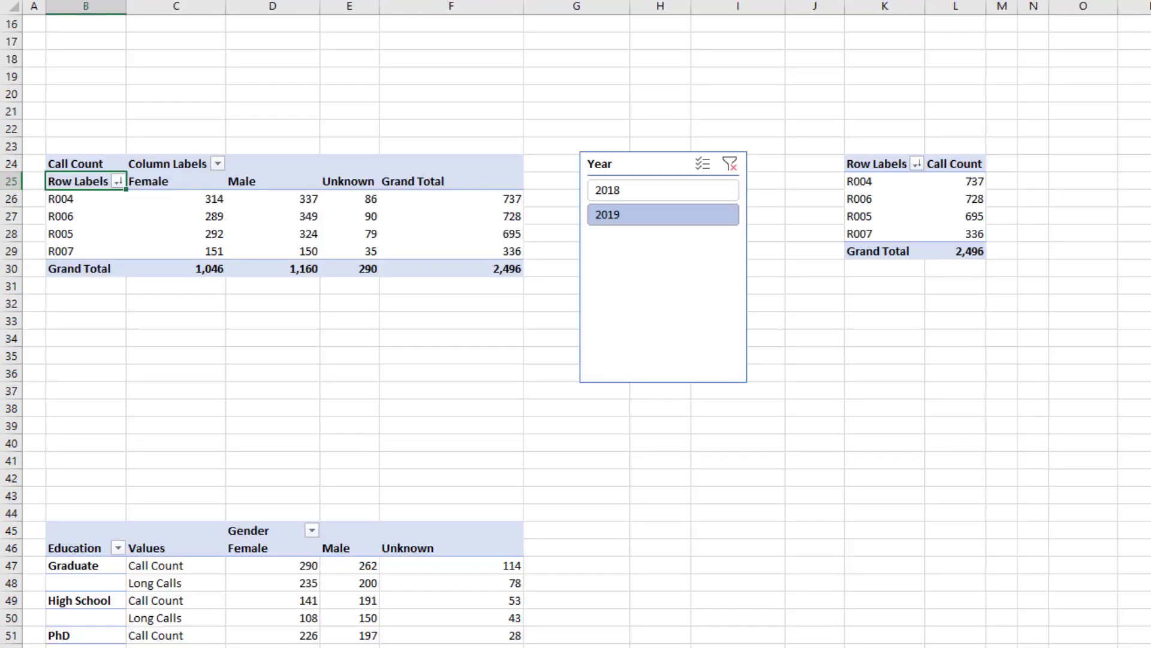
{"action": "key", "text": "ctrl+Page_Up"}
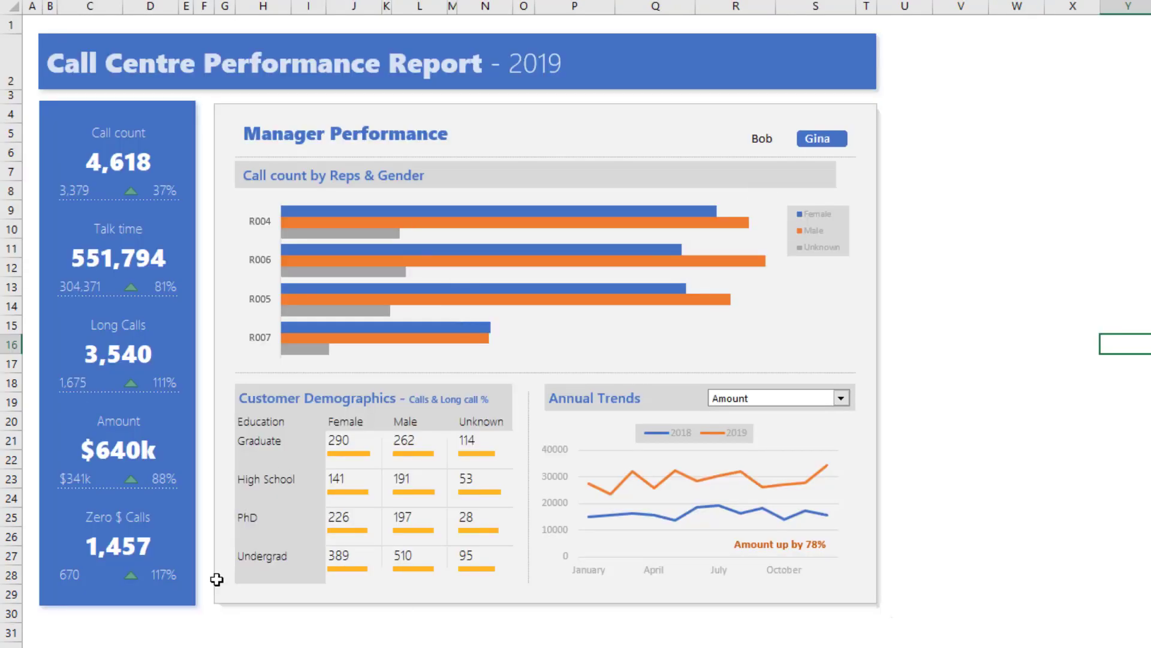
{"action": "key", "text": "ctrl+Page_Down"}
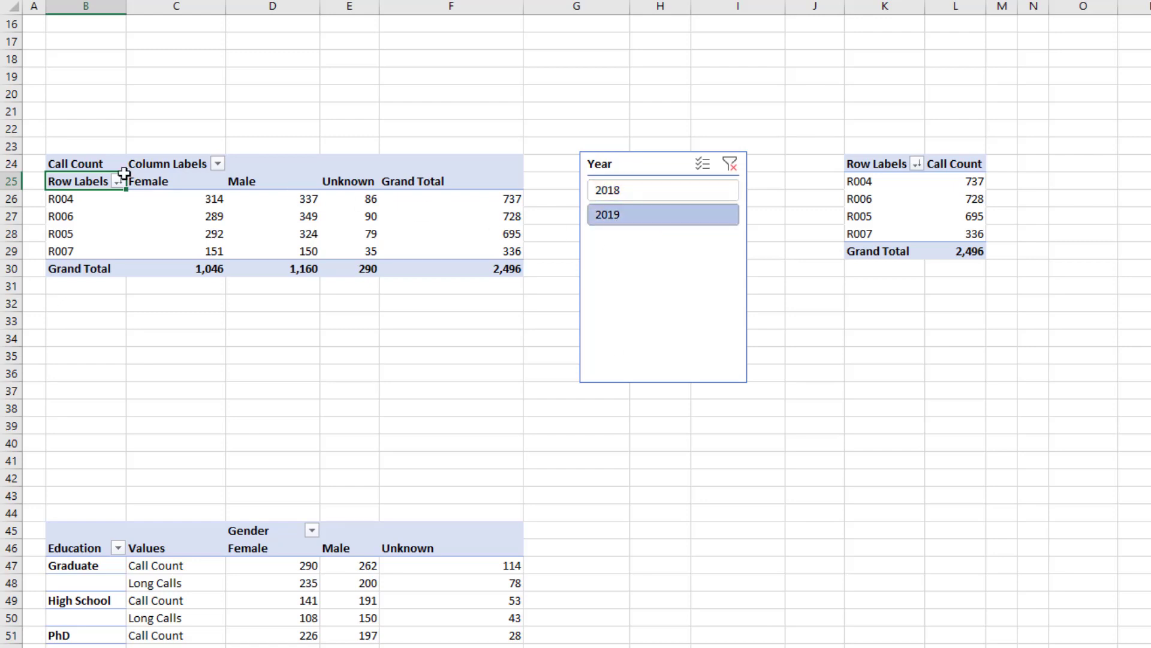
{"action": "scroll", "coordinate": [503, 401], "scroll_direction": "down", "scroll_amount": 2}
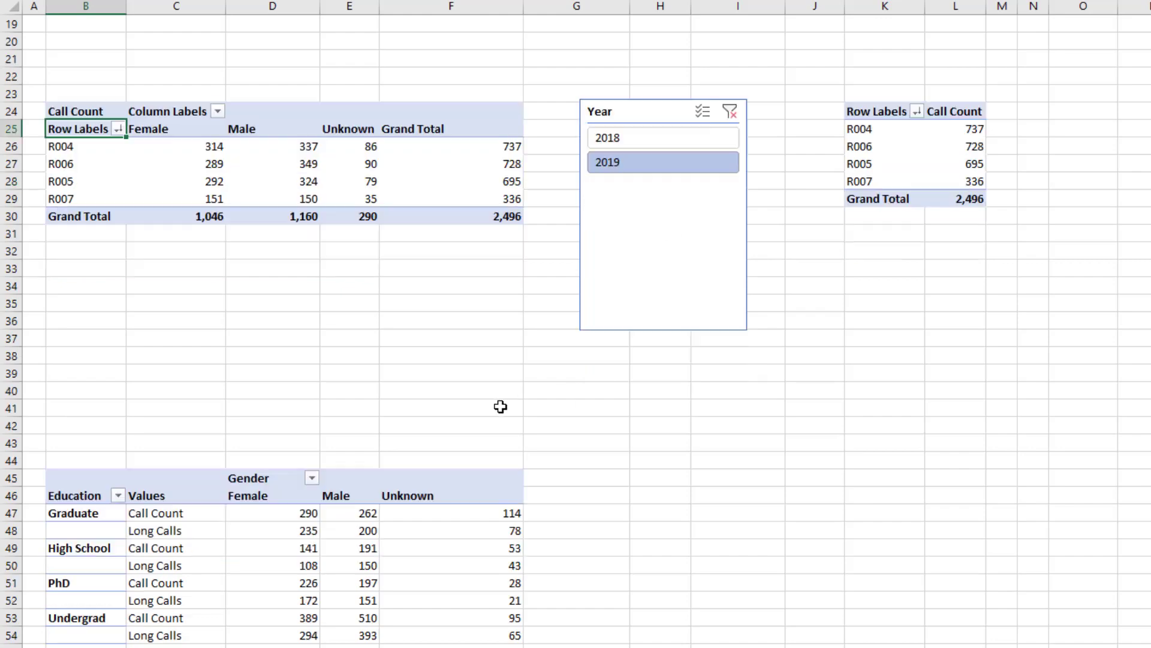
{"action": "scroll", "coordinate": [629, 264], "scroll_direction": "up", "scroll_amount": 1}
{"action": "scroll", "coordinate": [397, 501], "scroll_direction": "down", "scroll_amount": 4}
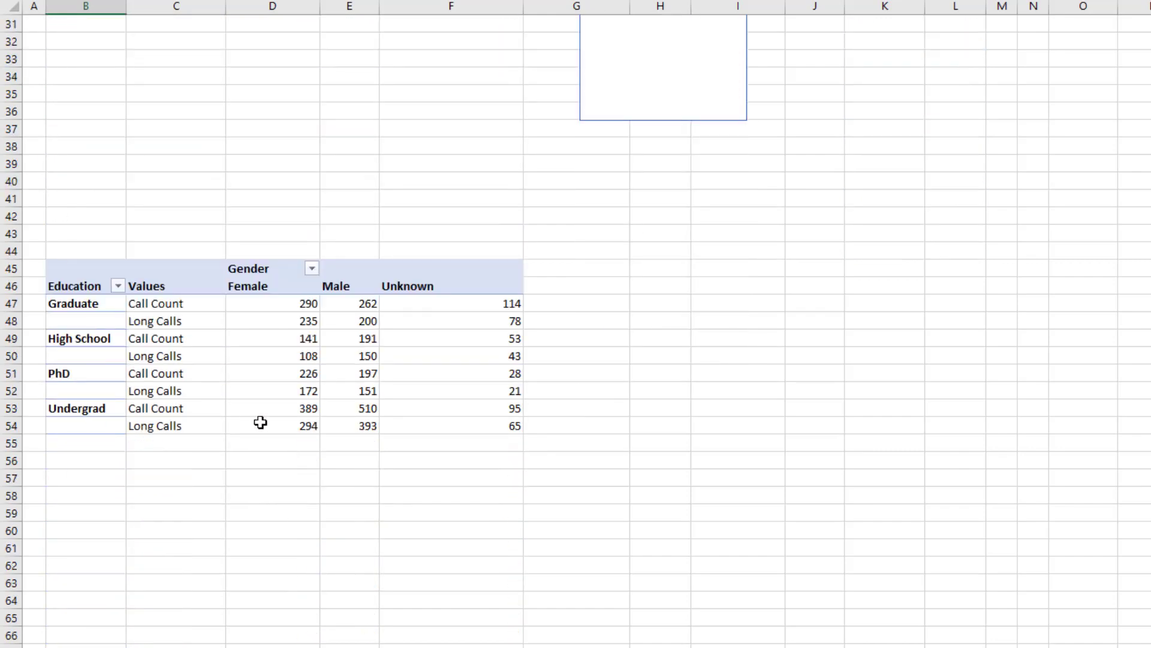
{"action": "scroll", "coordinate": [447, 437], "scroll_direction": "up", "scroll_amount": 5}
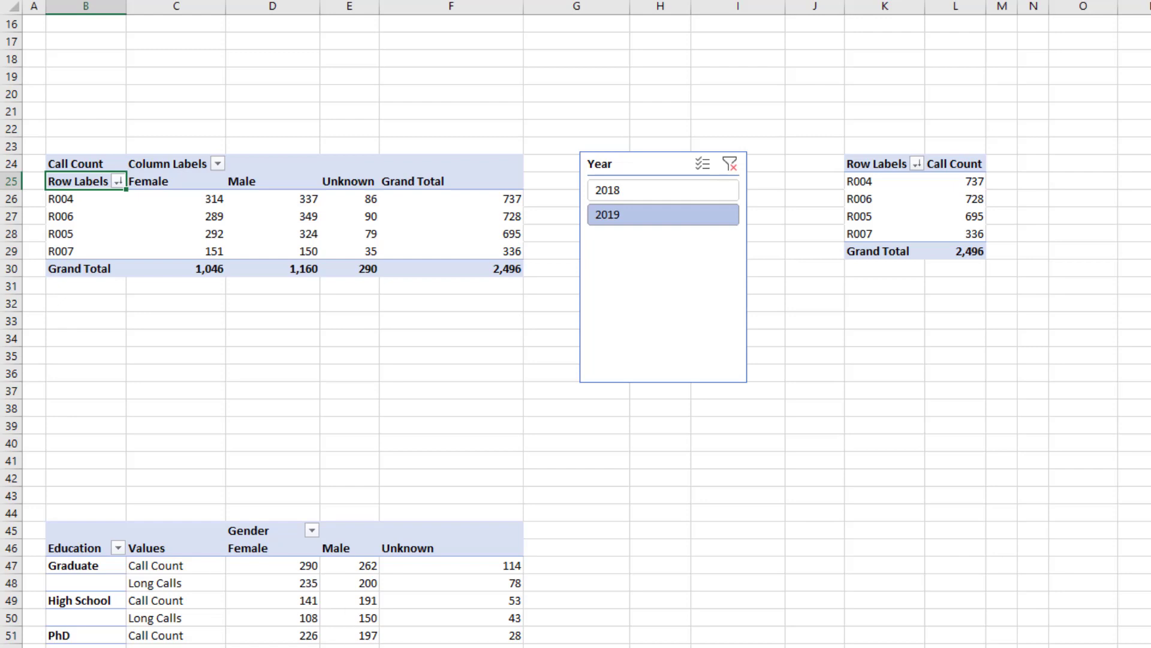
{"action": "key", "text": "ctrl+Page_Up"}
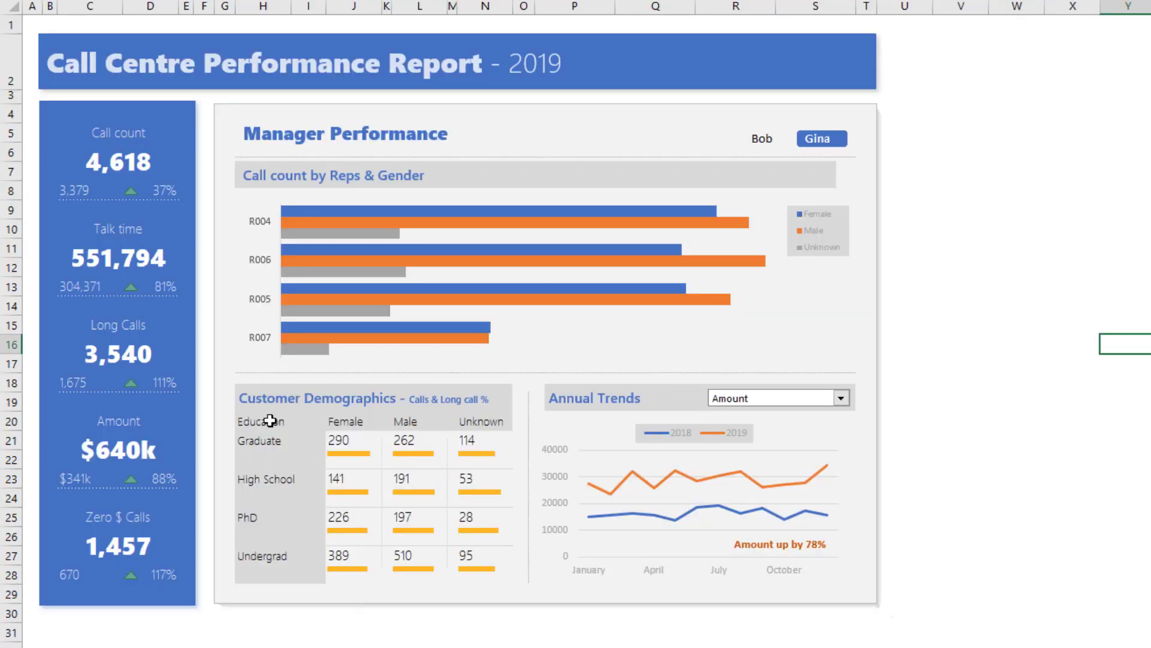
Compare the dashboard's Graduate demographics counts with the Education-by-gender pivot's Call Count and Long Calls rows.
{"action": "left_click", "coordinate": [338, 447]}
{"action": "left_click", "coordinate": [381, 463]}
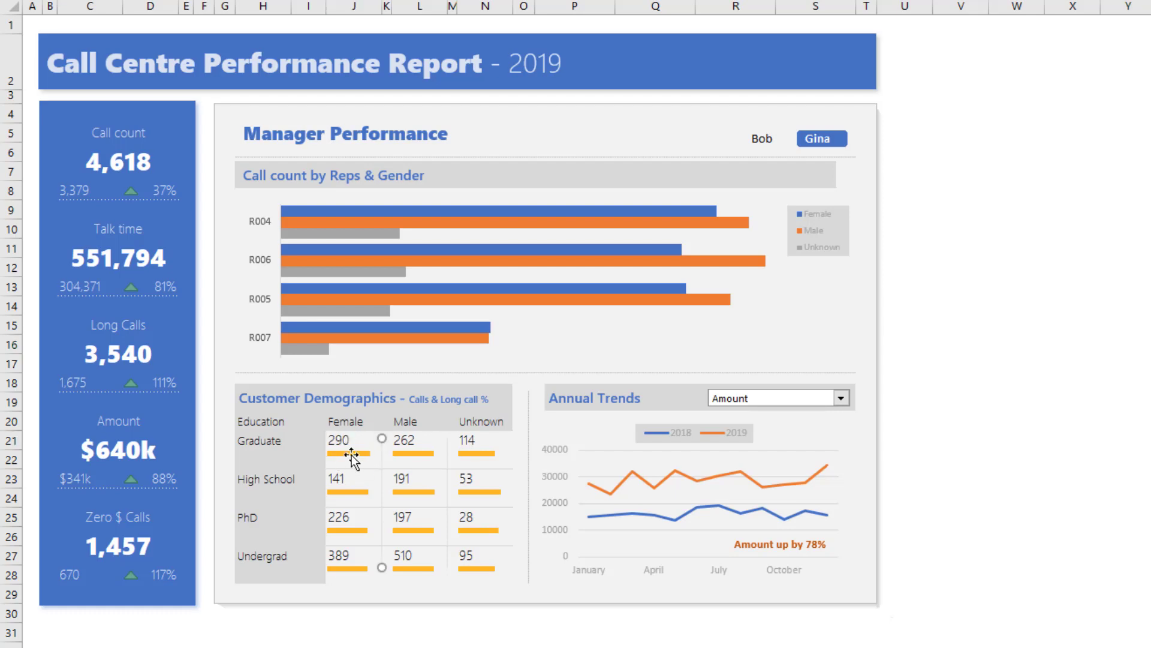
{"action": "left_click", "coordinate": [959, 478]}
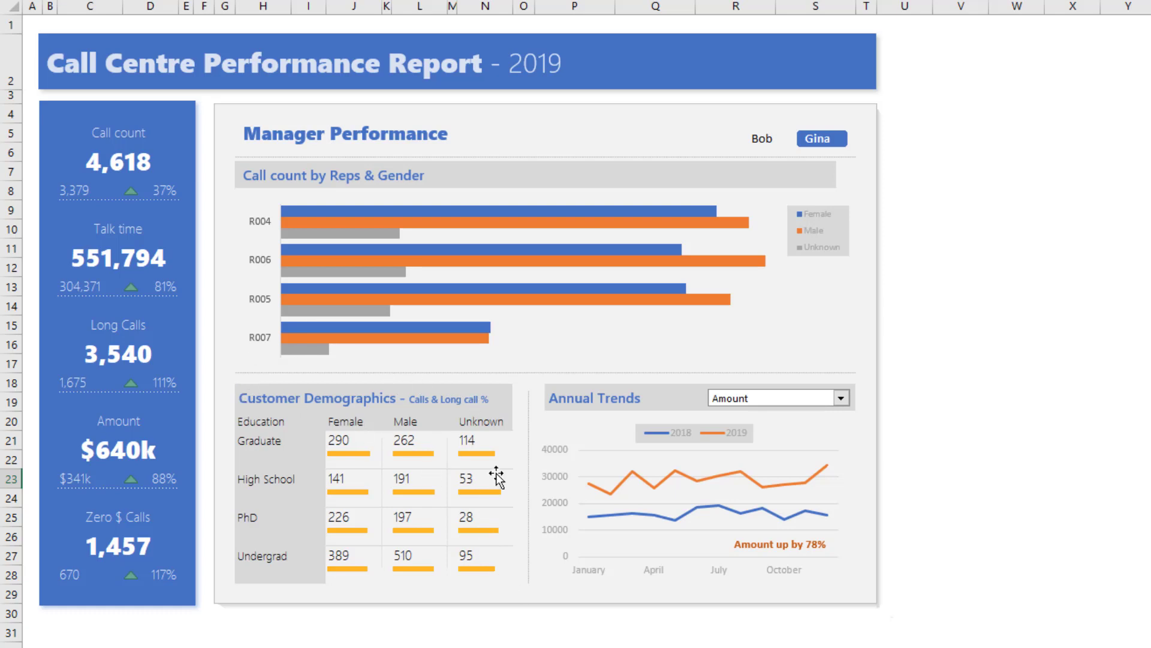
{"action": "key", "text": "ctrl+Page_Down"}
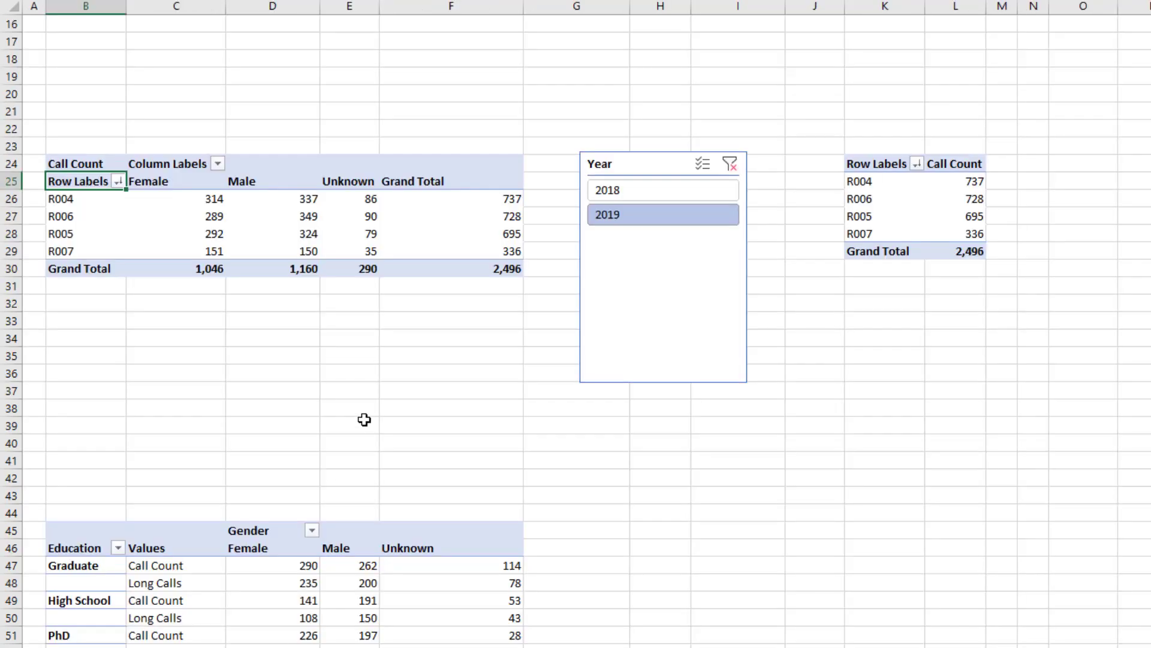
{"action": "scroll", "coordinate": [364, 419], "scroll_direction": "down", "scroll_amount": 5}
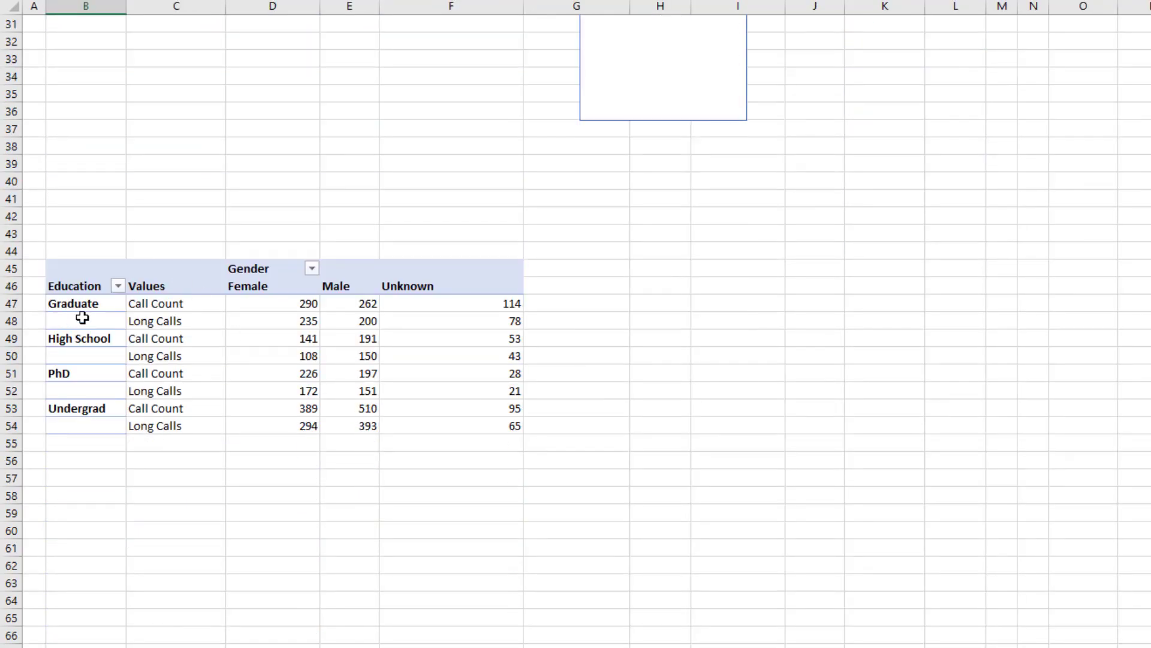
{"action": "left_click", "coordinate": [159, 305]}
{"action": "left_click", "coordinate": [187, 324]}
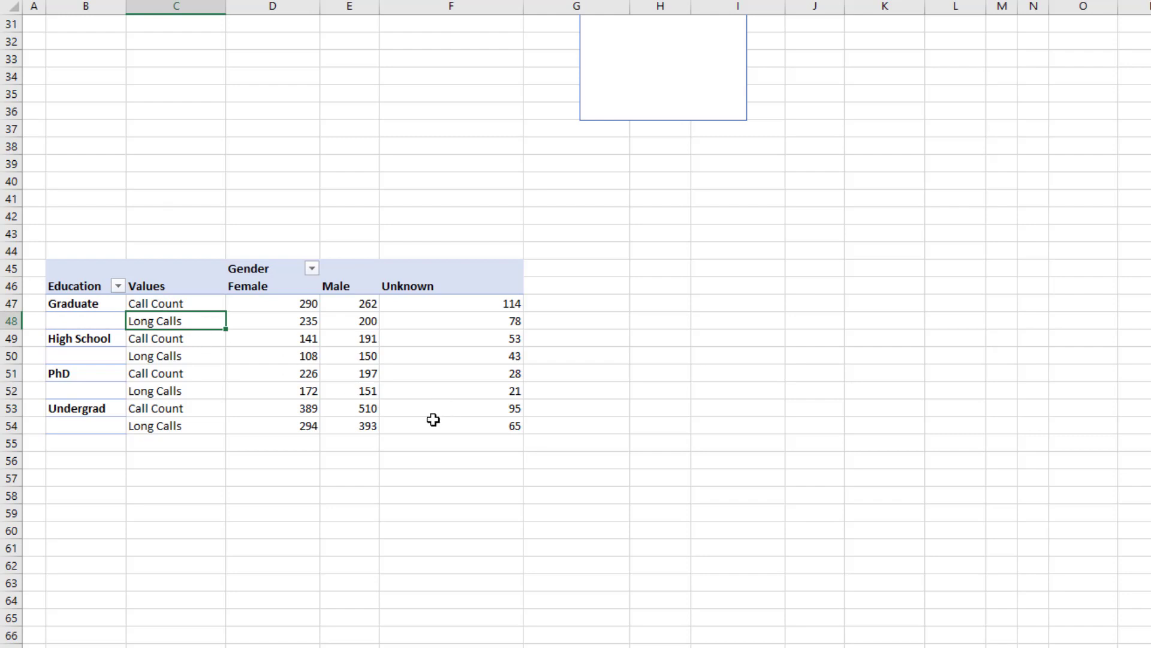
{"action": "left_click", "coordinate": [297, 288]}
{"action": "left_click", "coordinate": [336, 290]}
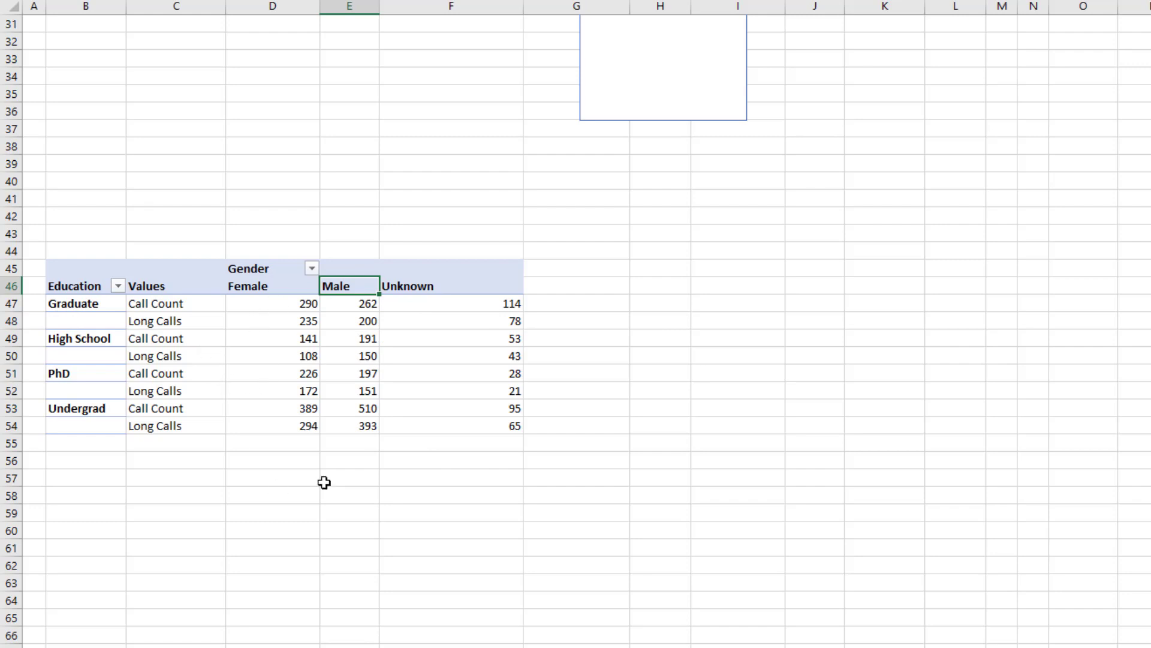
{"action": "key", "text": "ctrl+Page_Up"}
Inspect the formula behind the Graduate Female count 290 in J21 and the orange bars below it.
{"action": "left_click", "coordinate": [340, 442]}
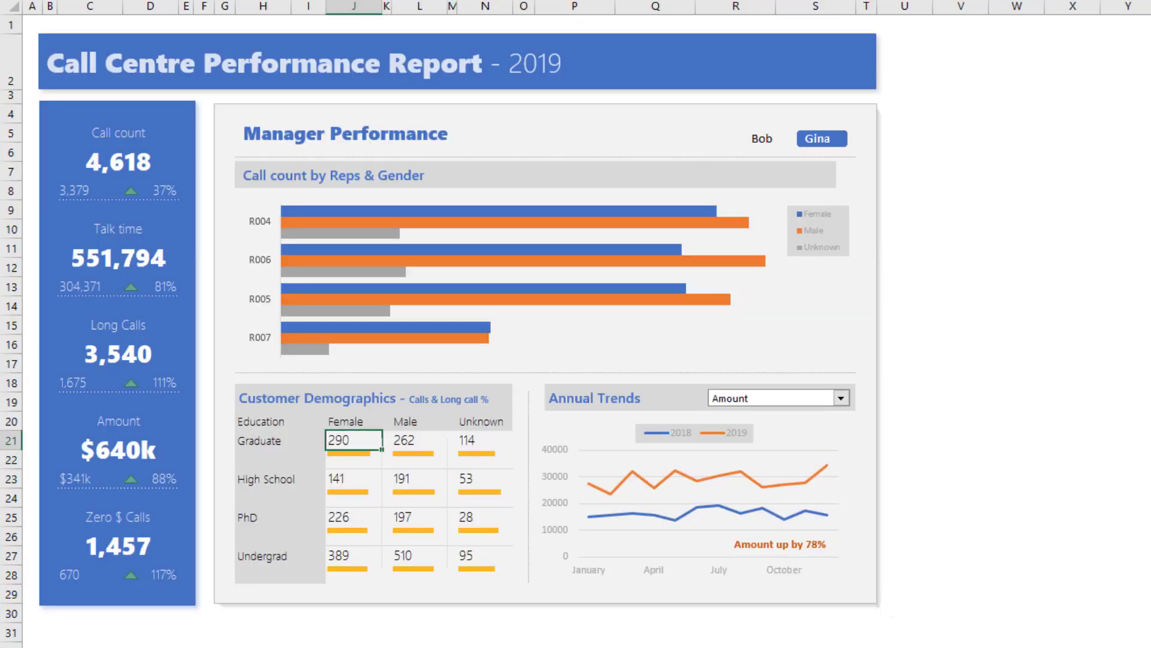
{"action": "key", "text": "F2"}
{"action": "key", "text": "Escape"}
{"action": "left_click", "coordinate": [363, 454]}
{"action": "left_click", "coordinate": [368, 442]}
{"action": "left_click", "coordinate": [366, 454]}
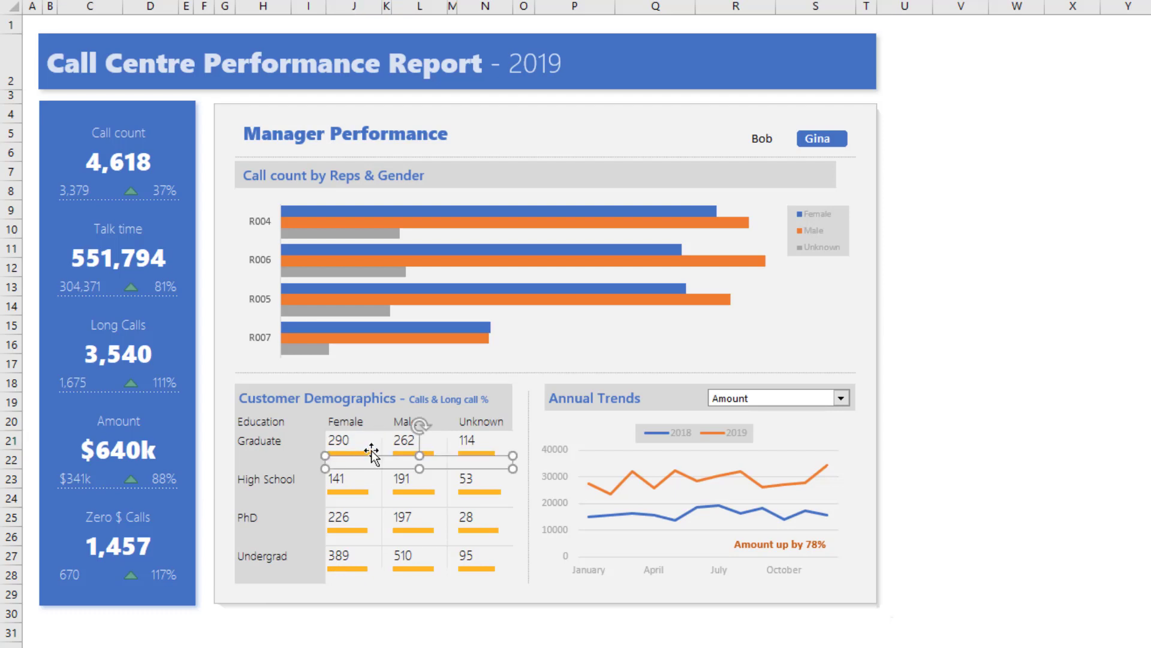
{"action": "left_click", "coordinate": [368, 443]}
{"action": "key", "text": "Down"}
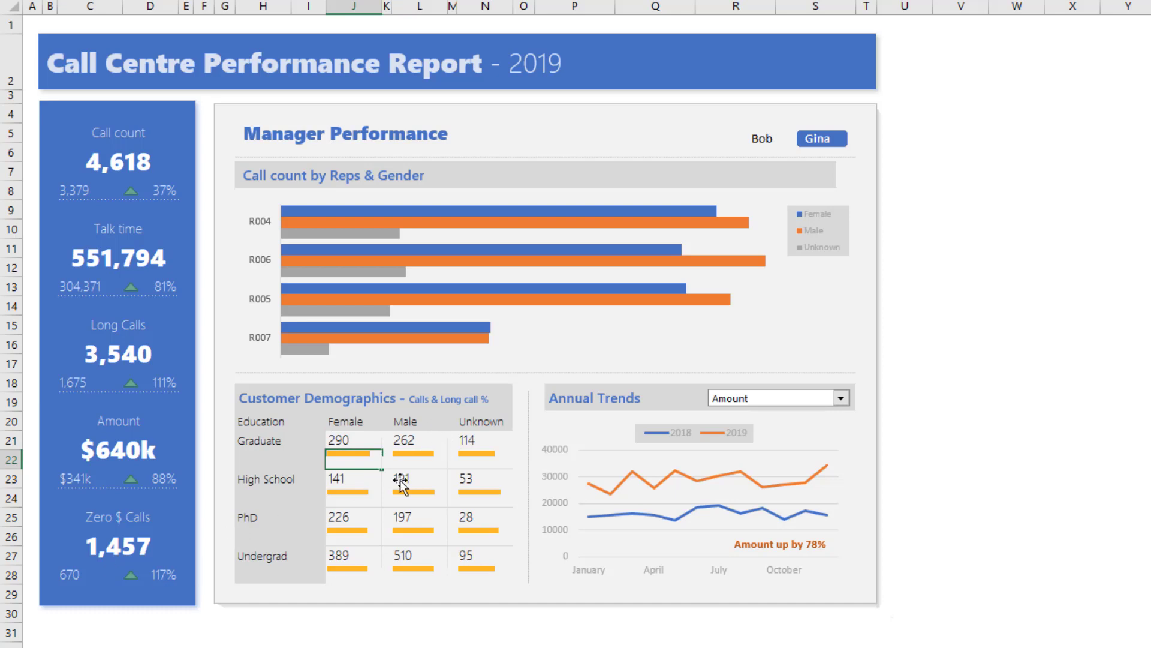
Shrink pivot row 48 (Long Calls), autofit it back to normal height, and return to the dashboard.
{"action": "key", "text": "ctrl+Page_Down"}
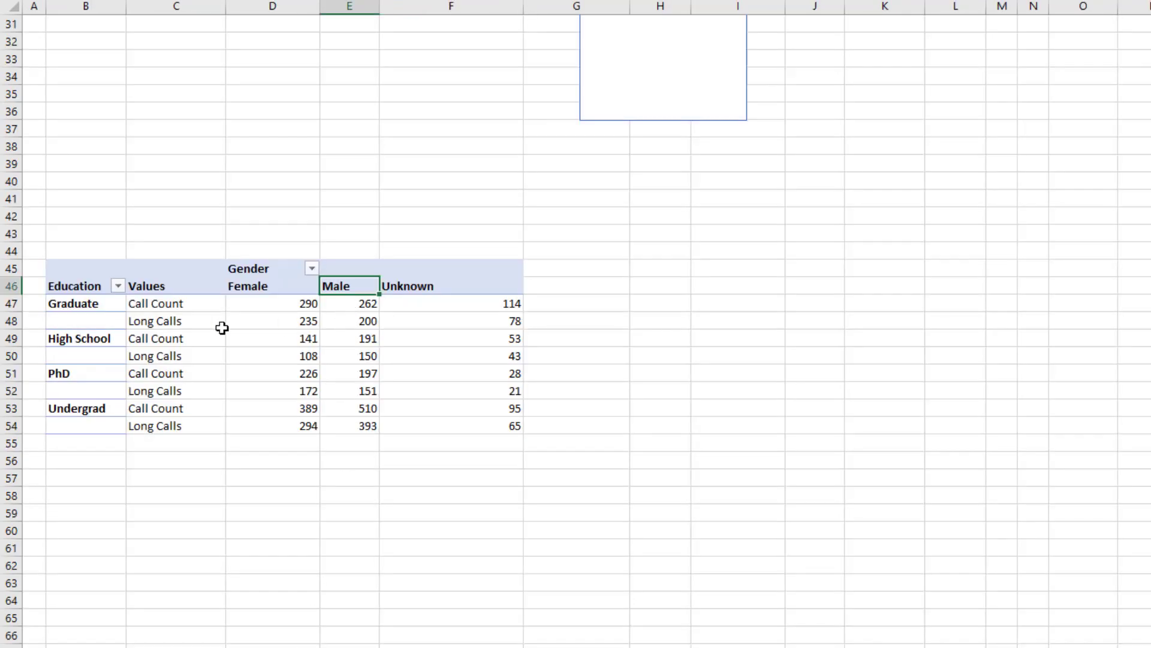
{"action": "left_click", "coordinate": [6, 321]}
{"action": "left_click_drag", "start_coordinate": [7, 329], "coordinate": [7, 319]}
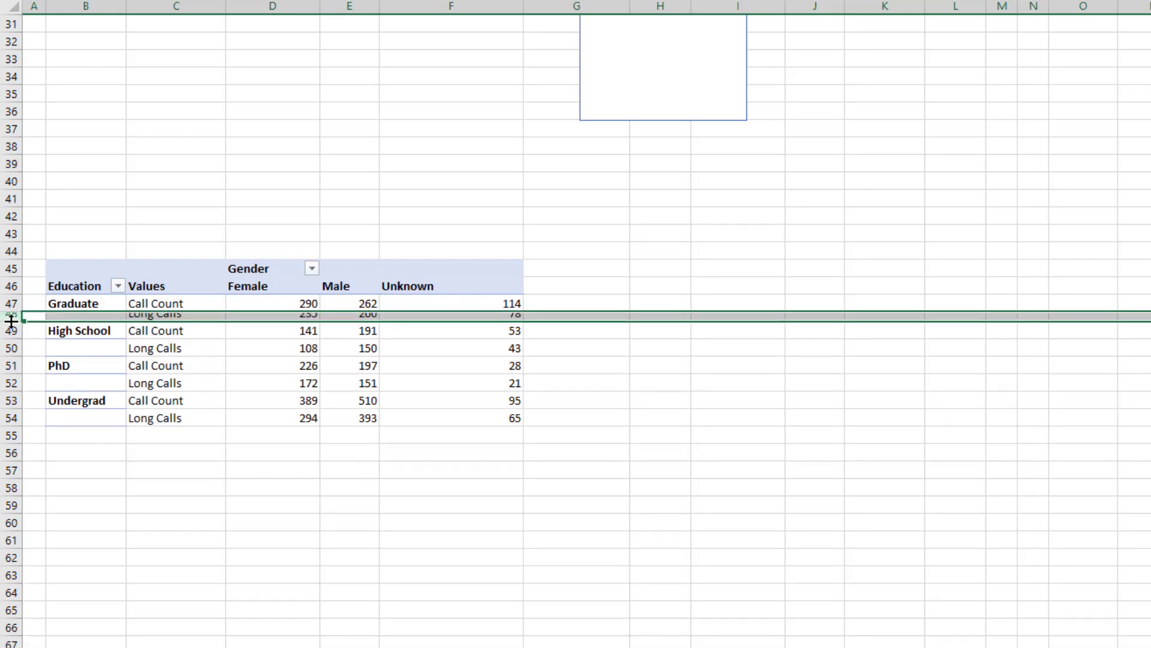
{"action": "double_click", "coordinate": [11, 322]}
{"action": "key", "text": "ctrl+Page_Up"}
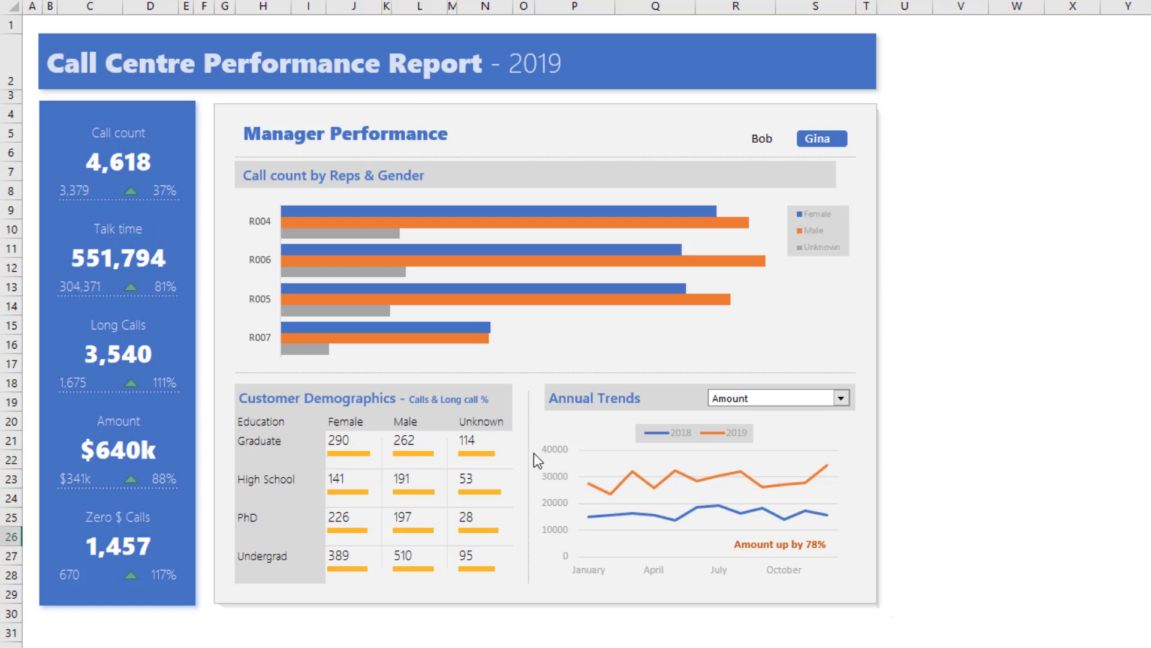
Move the thin bar shape back onto the Graduate row and nudge it up slightly.
{"action": "left_click_drag", "start_coordinate": [375, 468], "coordinate": [963, 460]}
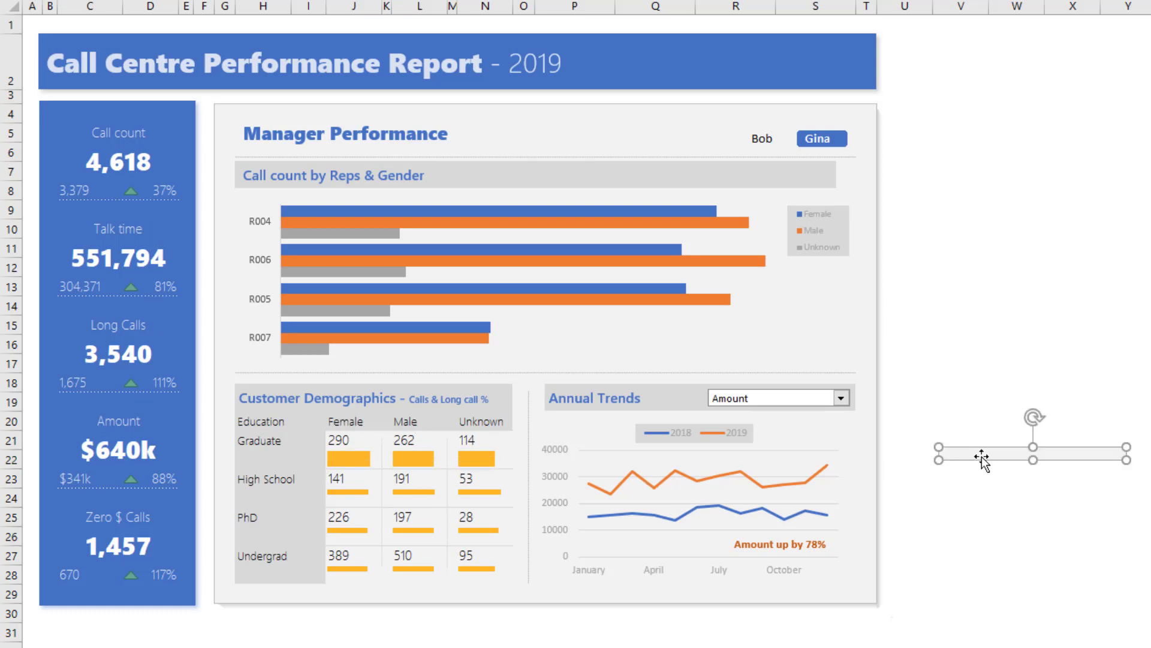
{"action": "left_click_drag", "start_coordinate": [986, 454], "coordinate": [373, 462]}
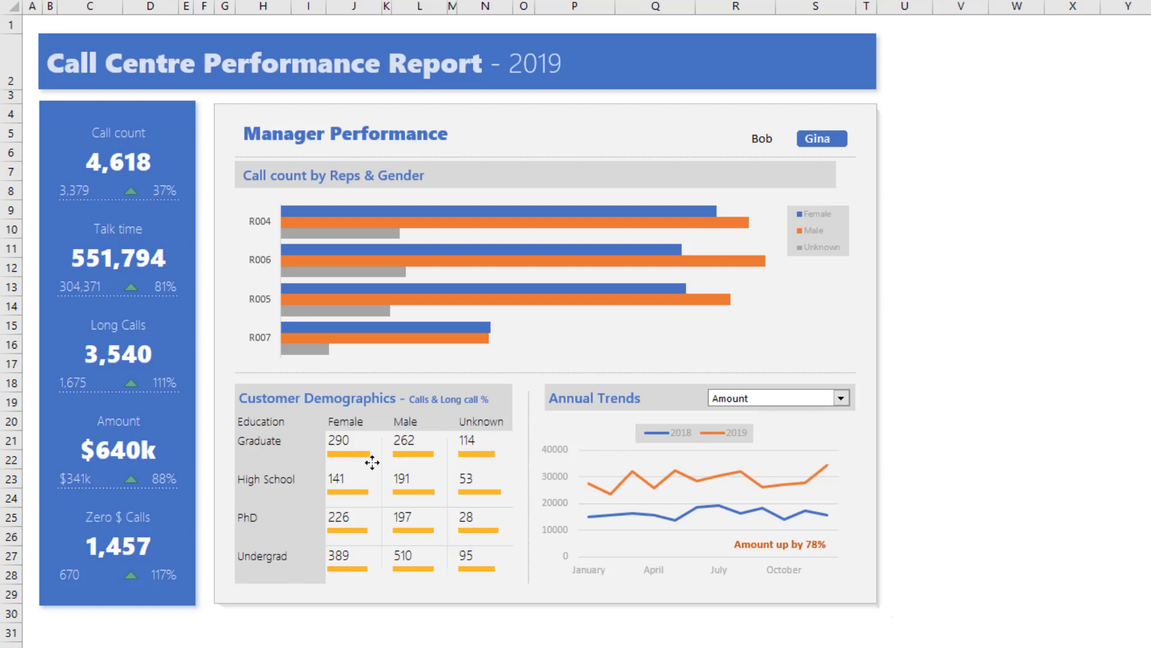
{"action": "left_click_drag", "start_coordinate": [373, 462], "coordinate": [373, 462]}
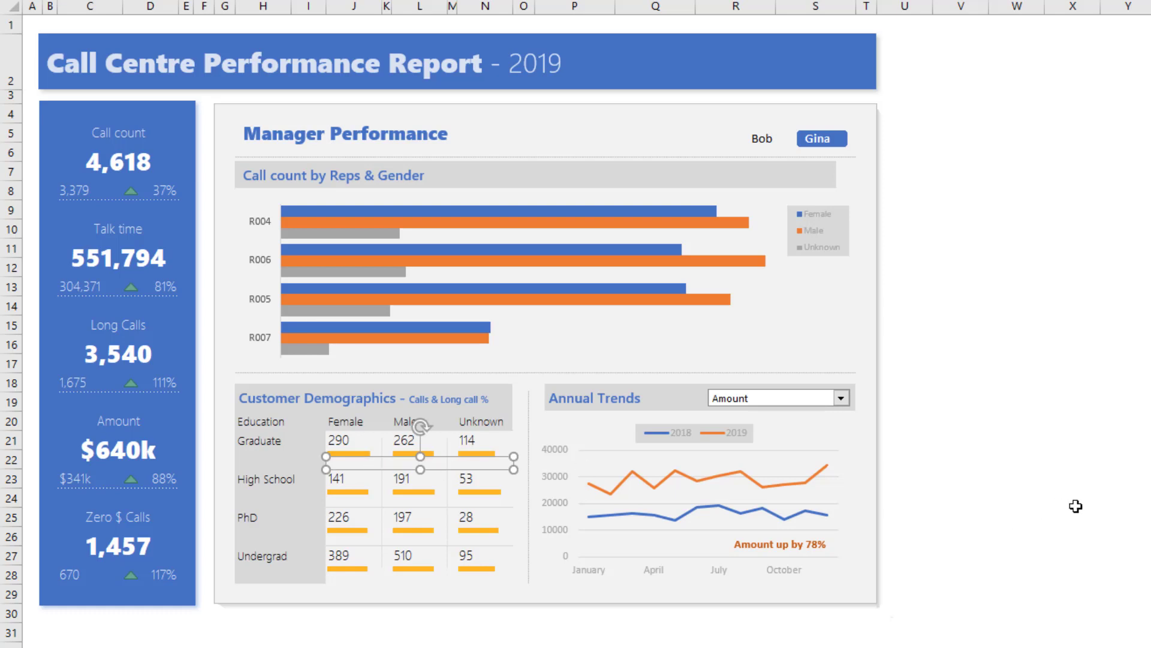
{"action": "left_click", "coordinate": [1101, 499]}
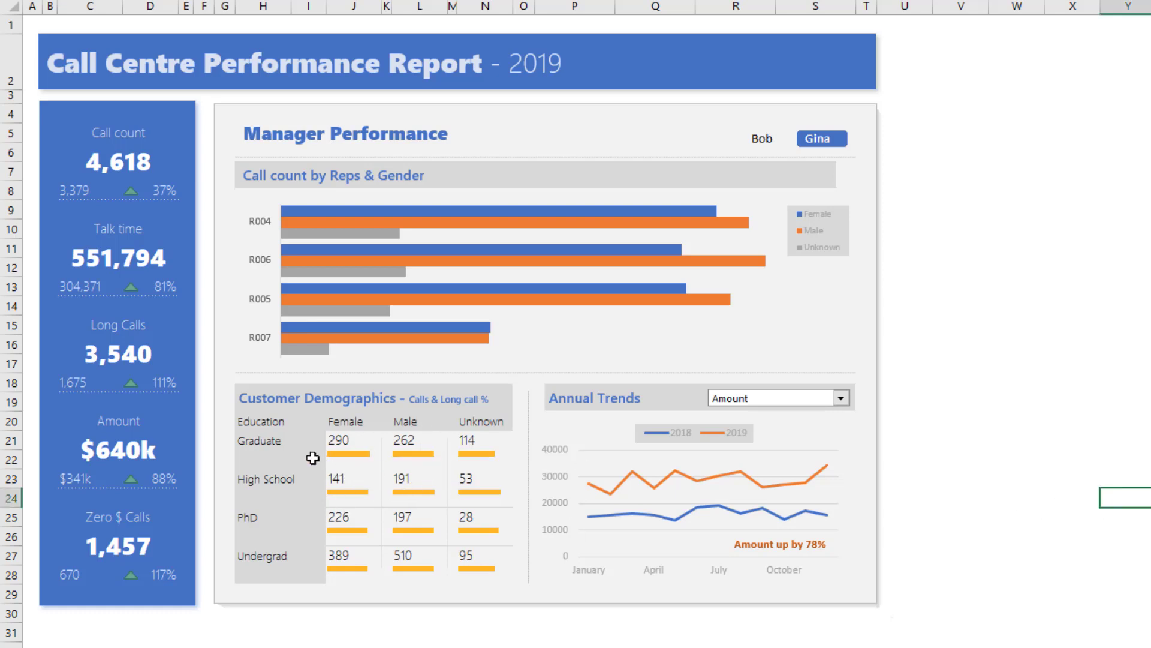
{"action": "left_click", "coordinate": [479, 462]}
{"action": "key", "text": "Up"}
{"action": "key", "text": "Up"}
{"action": "key", "text": "Escape"}
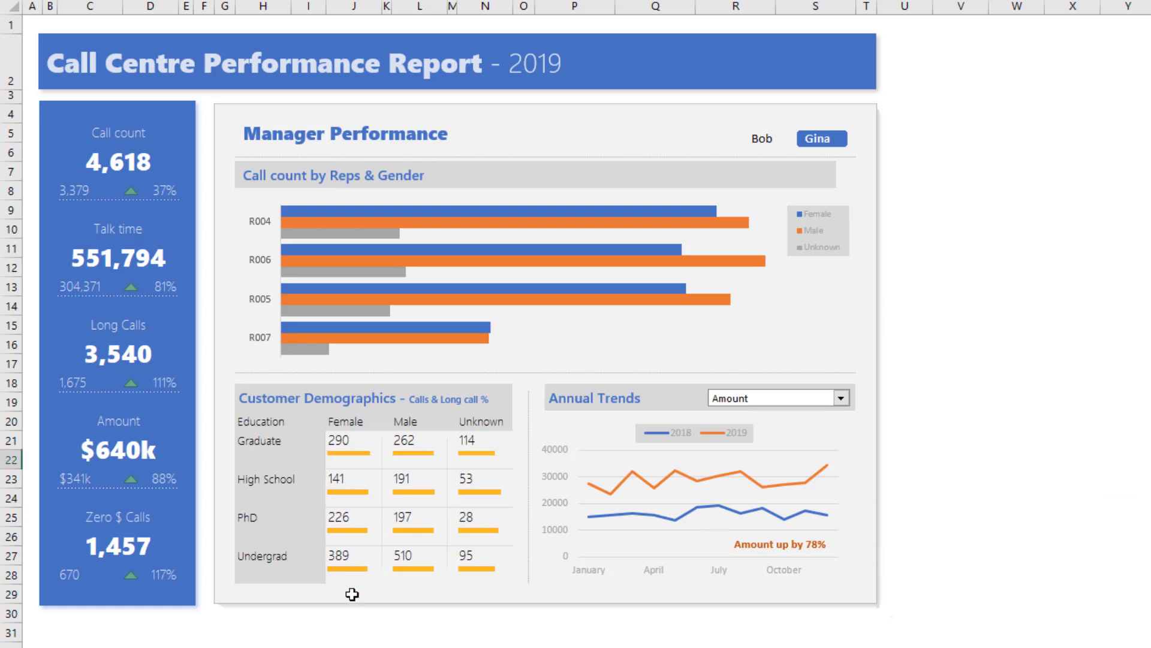
Check the Male/Unknown and Female/Male divider lines and the larger demographics shape.
{"action": "left_click", "coordinate": [446, 564]}
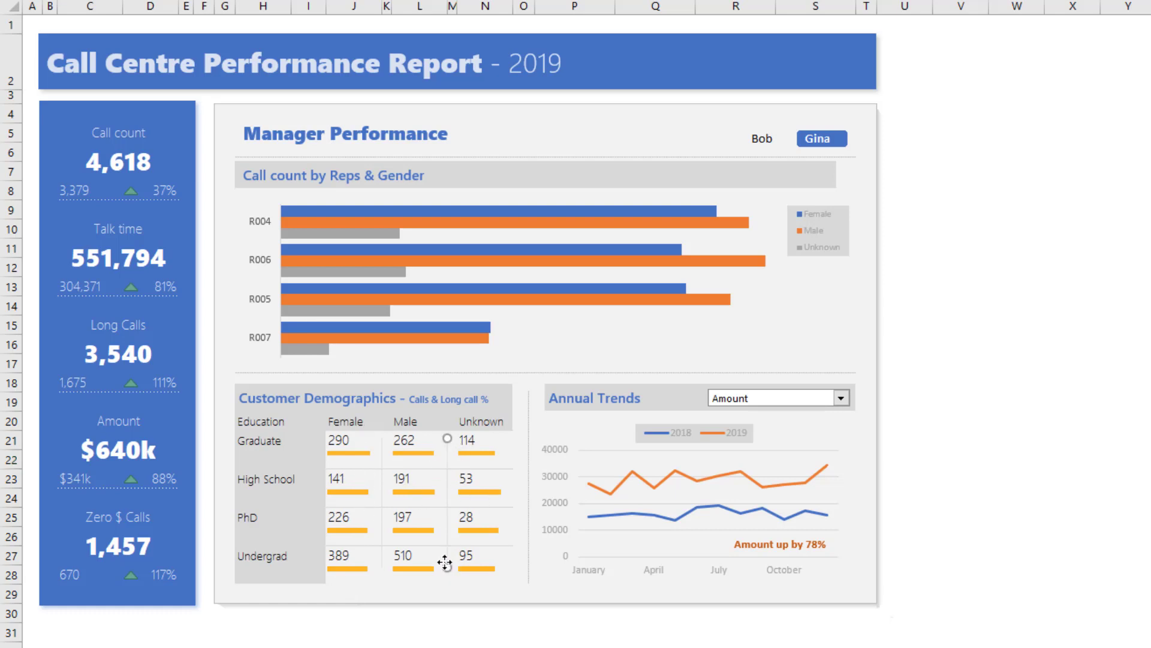
{"action": "left_click", "coordinate": [381, 534]}
{"action": "left_click", "coordinate": [401, 510]}
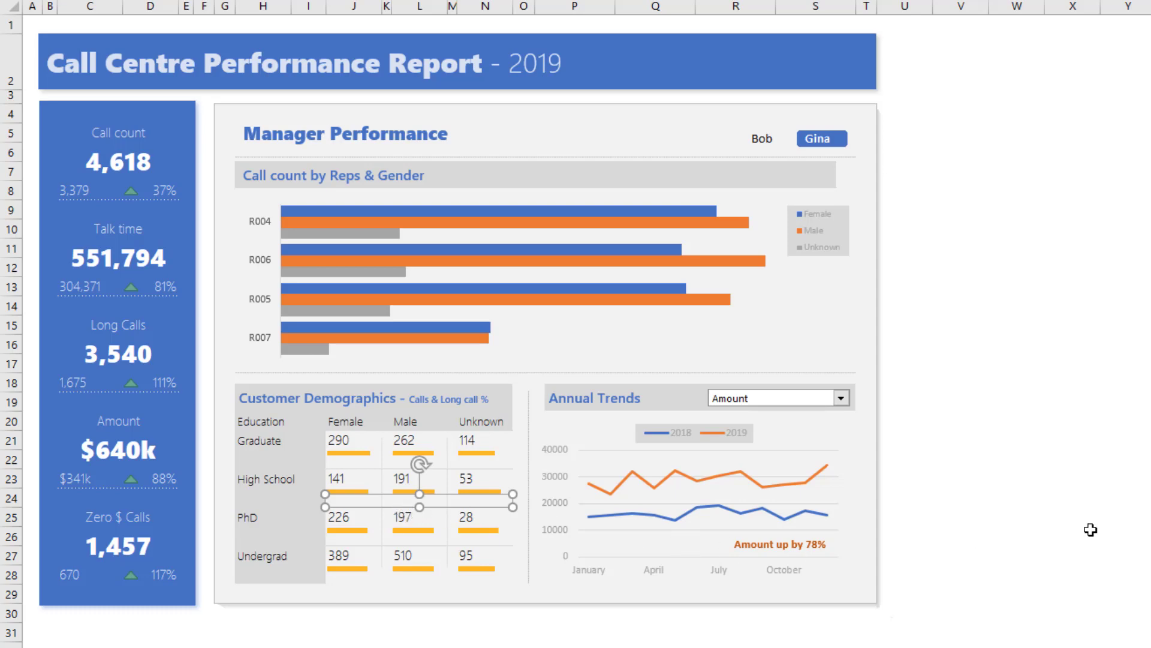
{"action": "left_click", "coordinate": [1110, 498]}
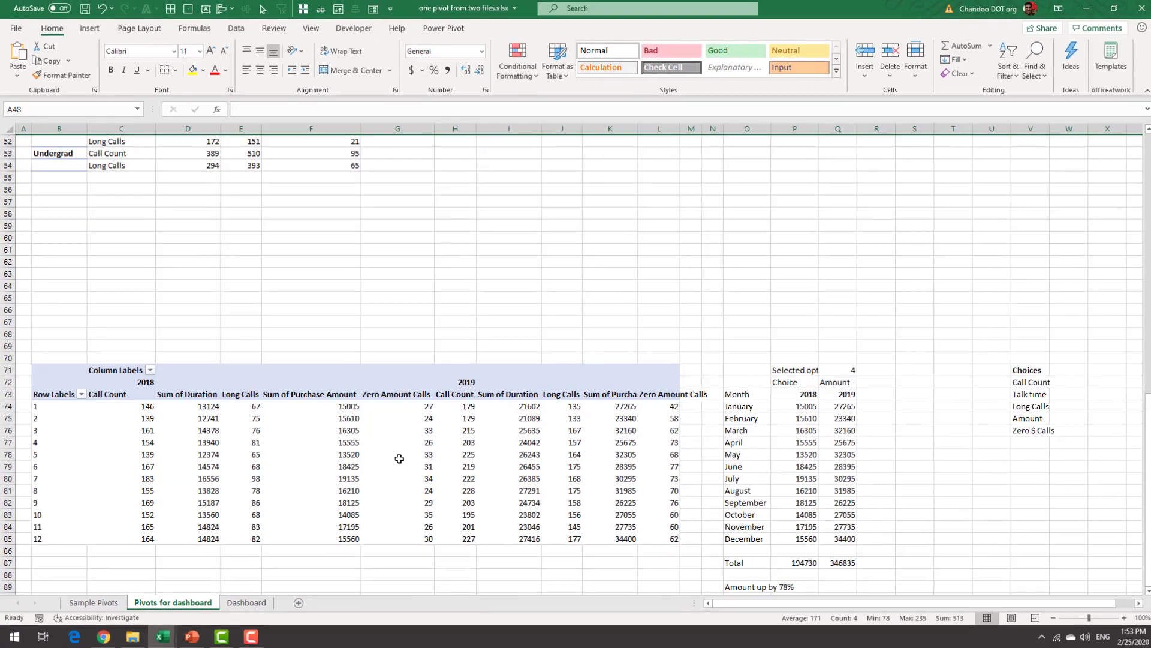
{"action": "scroll", "coordinate": [396, 457], "scroll_direction": "down", "scroll_amount": 3}
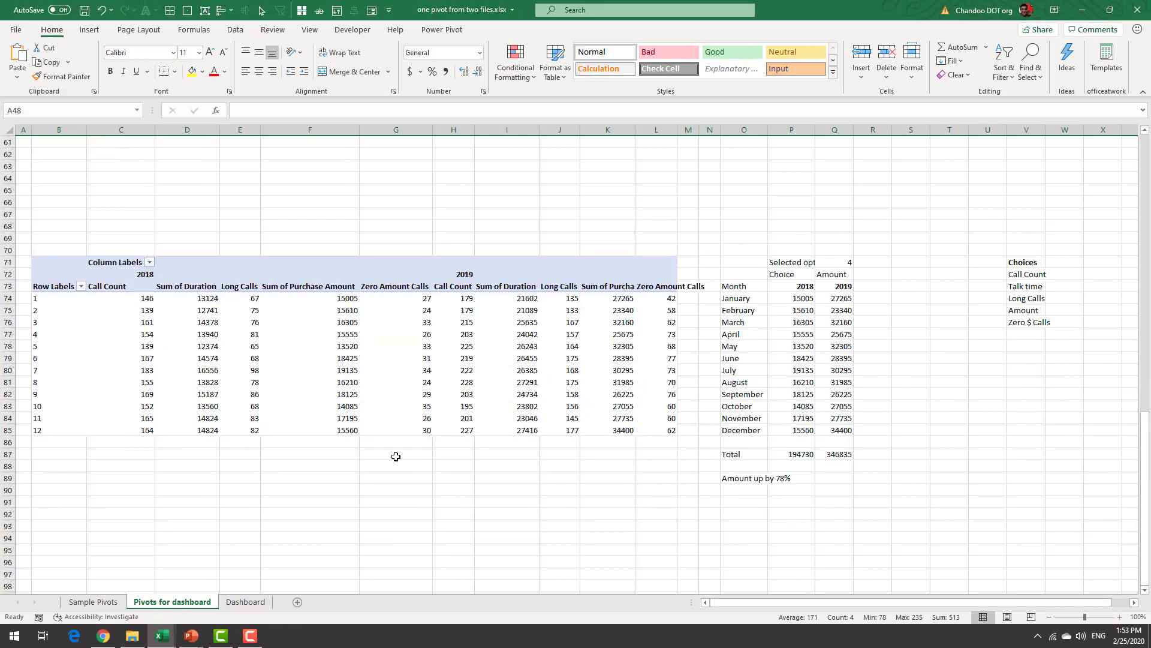
Select the 2018 and 2019 monthly value ranges in the pivot.
{"action": "left_click", "coordinate": [56, 298]}
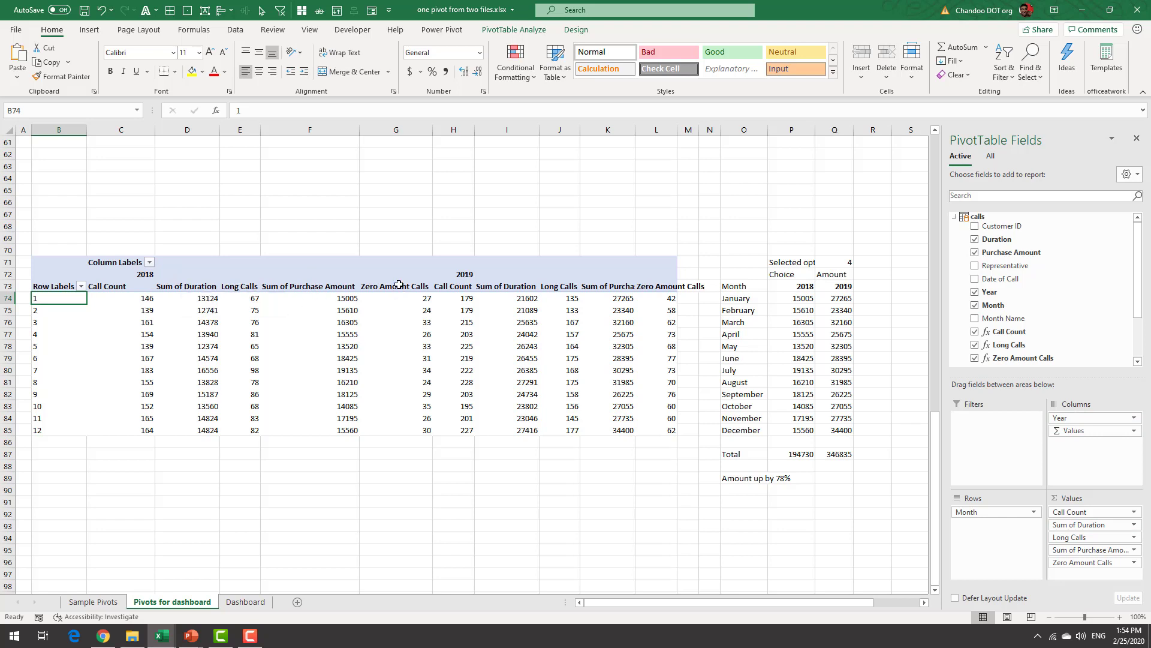
{"action": "left_click_drag", "start_coordinate": [129, 296], "coordinate": [399, 426]}
{"action": "left_click_drag", "start_coordinate": [471, 300], "coordinate": [675, 431]}
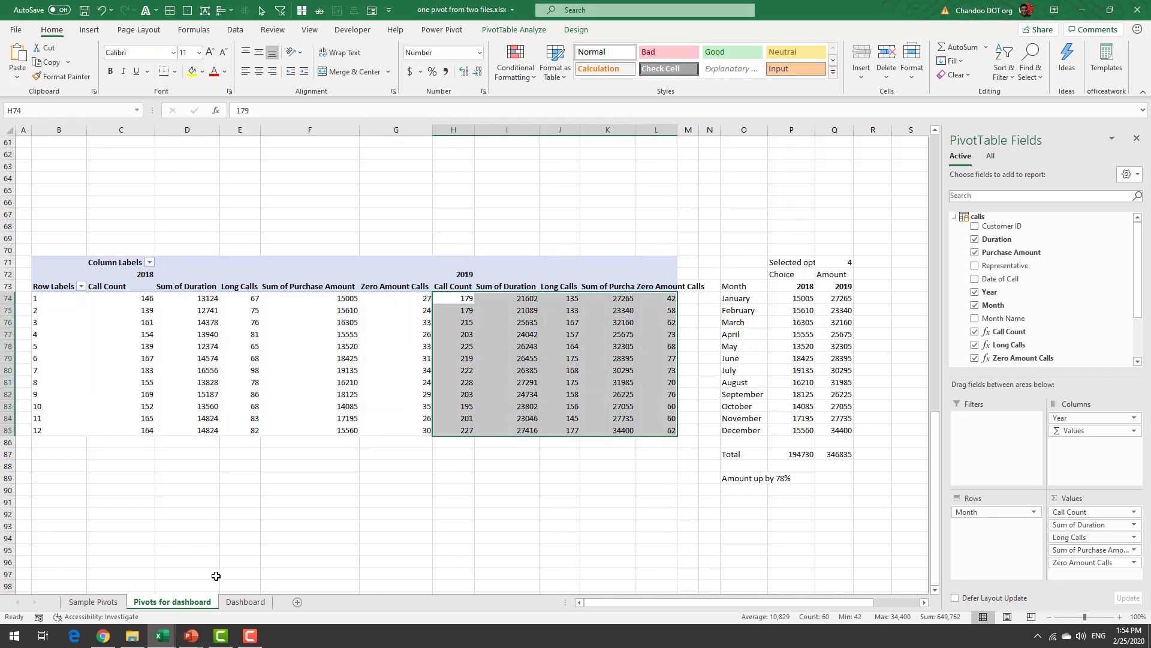
On the Dashboard, choose Call Count in the Annual Trends dropdown.
{"action": "left_click", "coordinate": [245, 601]}
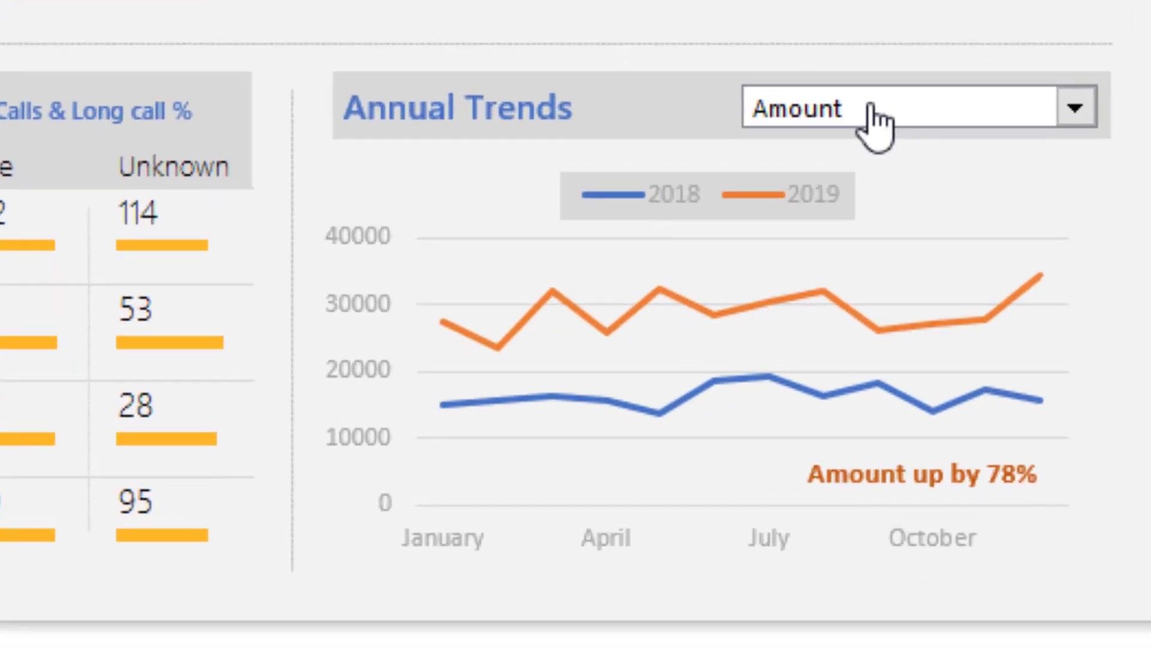
{"action": "left_click", "coordinate": [522, 398]}
{"action": "left_click", "coordinate": [882, 144]}
Switch the Annual Trends chart to Talk time, then to Zero $ Calls.
{"action": "left_click", "coordinate": [903, 114]}
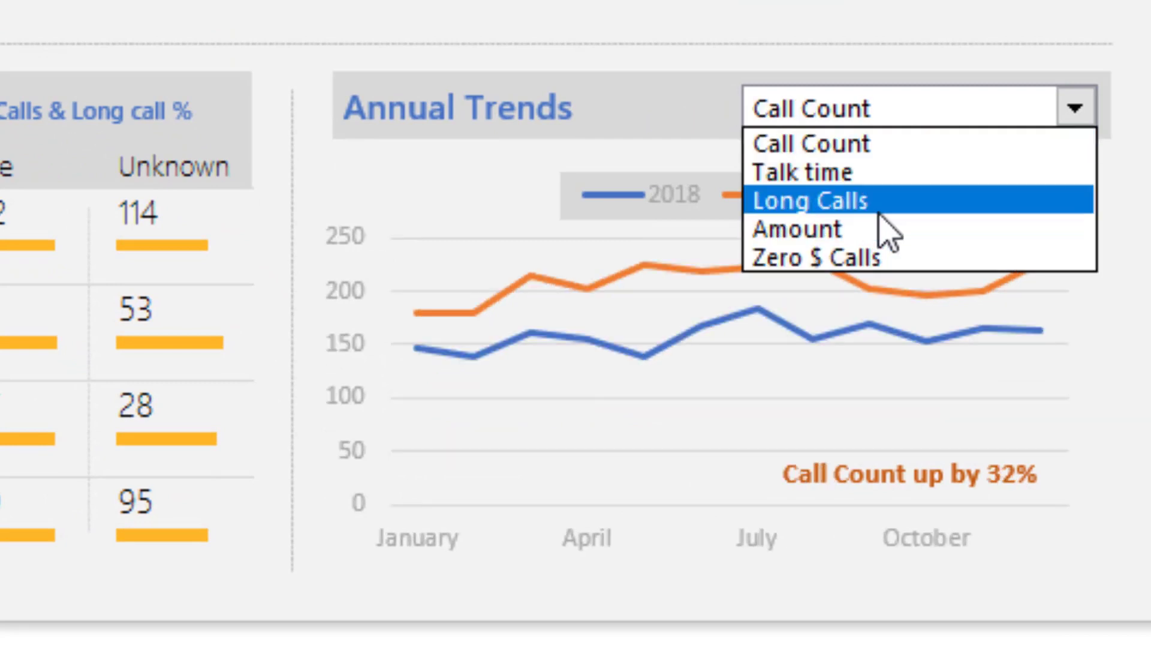
{"action": "left_click", "coordinate": [894, 173]}
{"action": "left_click", "coordinate": [907, 143]}
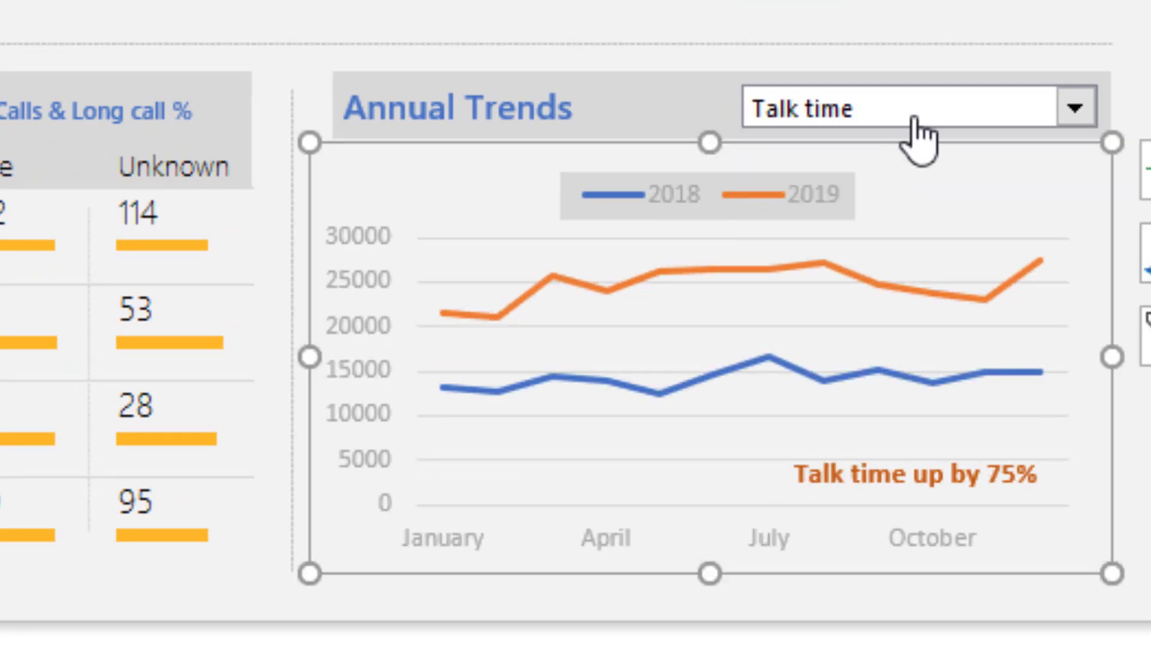
{"action": "left_click", "coordinate": [912, 114]}
{"action": "left_click", "coordinate": [892, 259]}
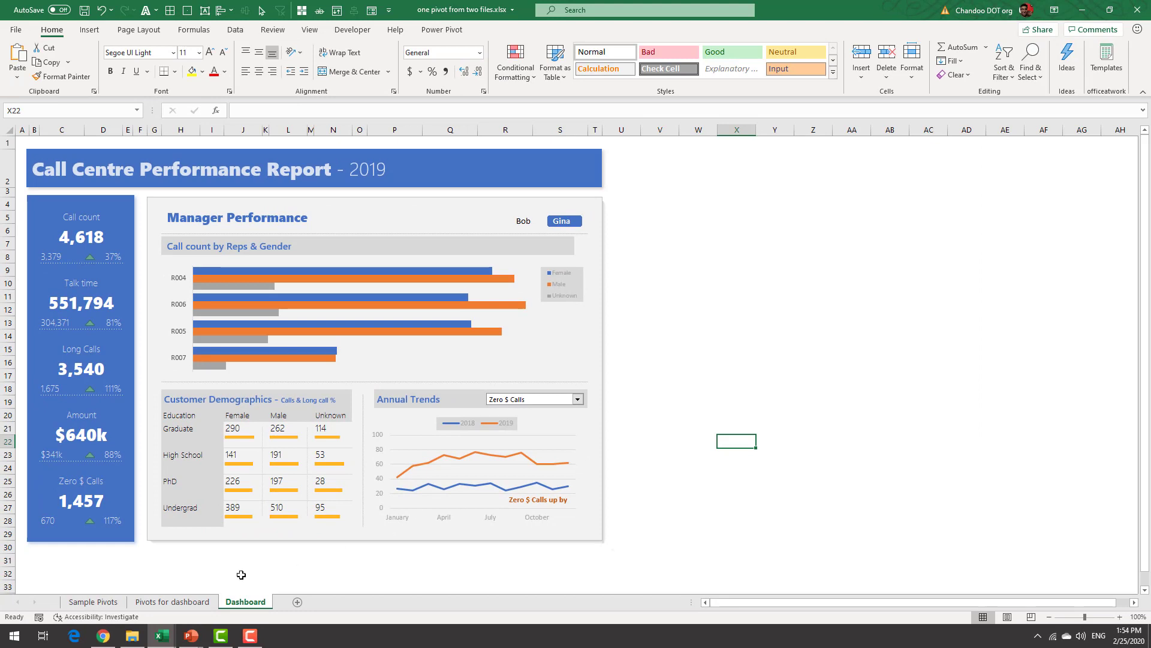
Select the trend.choices list V72:V76 on the Pivots for dashboard sheet.
{"action": "left_click", "coordinate": [161, 602]}
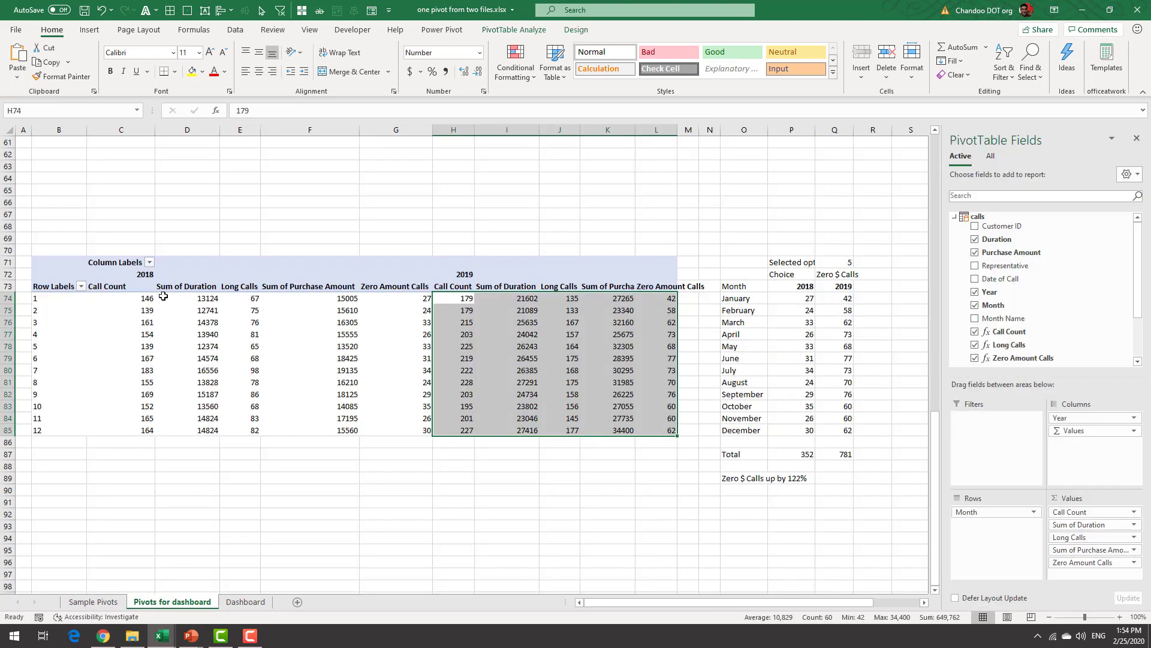
{"action": "left_click", "coordinate": [622, 494]}
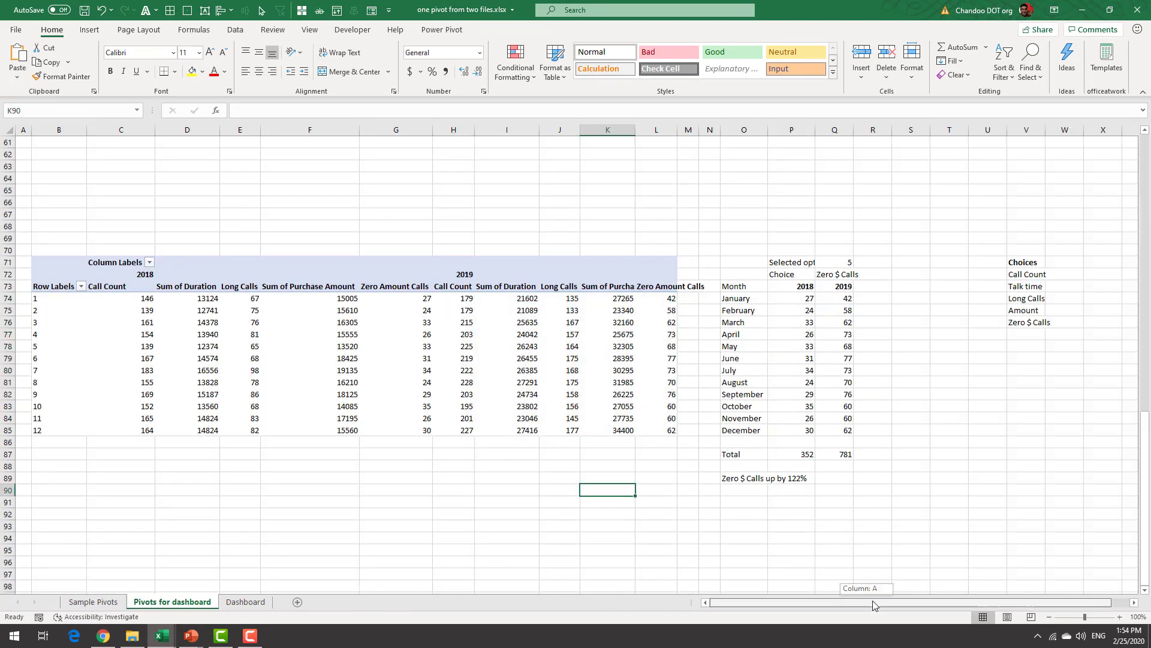
{"action": "scroll", "coordinate": [891, 602], "scroll_direction": "right", "scroll_amount": 1}
{"action": "left_click_drag", "start_coordinate": [1024, 275], "coordinate": [1022, 324]}
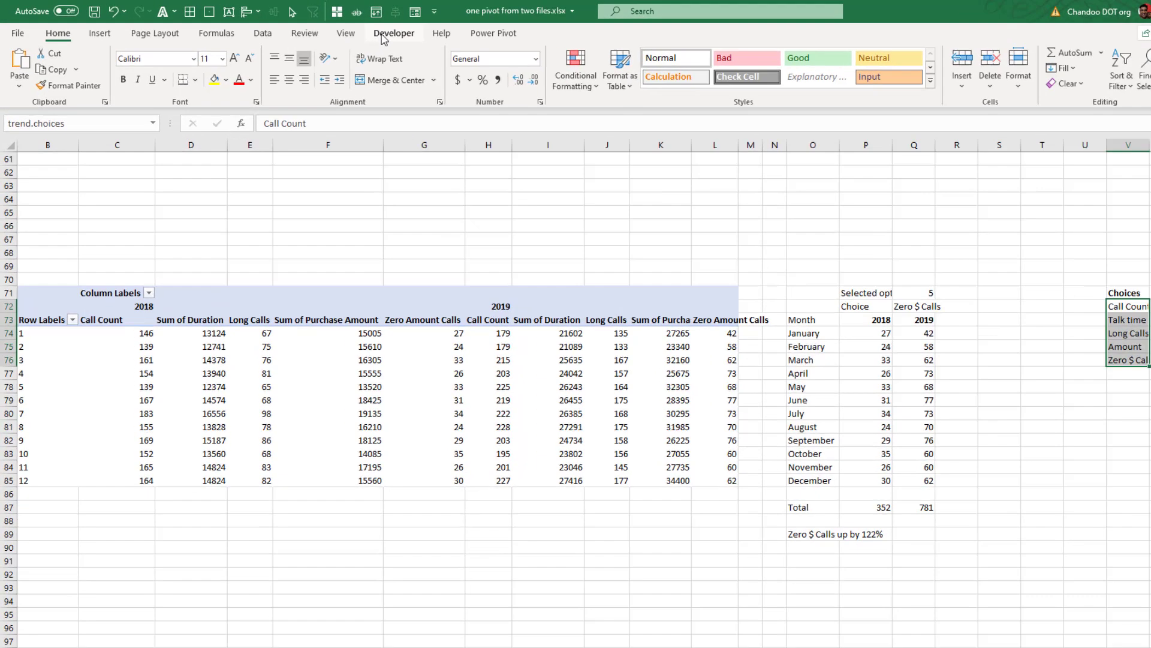
{"action": "left_click", "coordinate": [384, 35]}
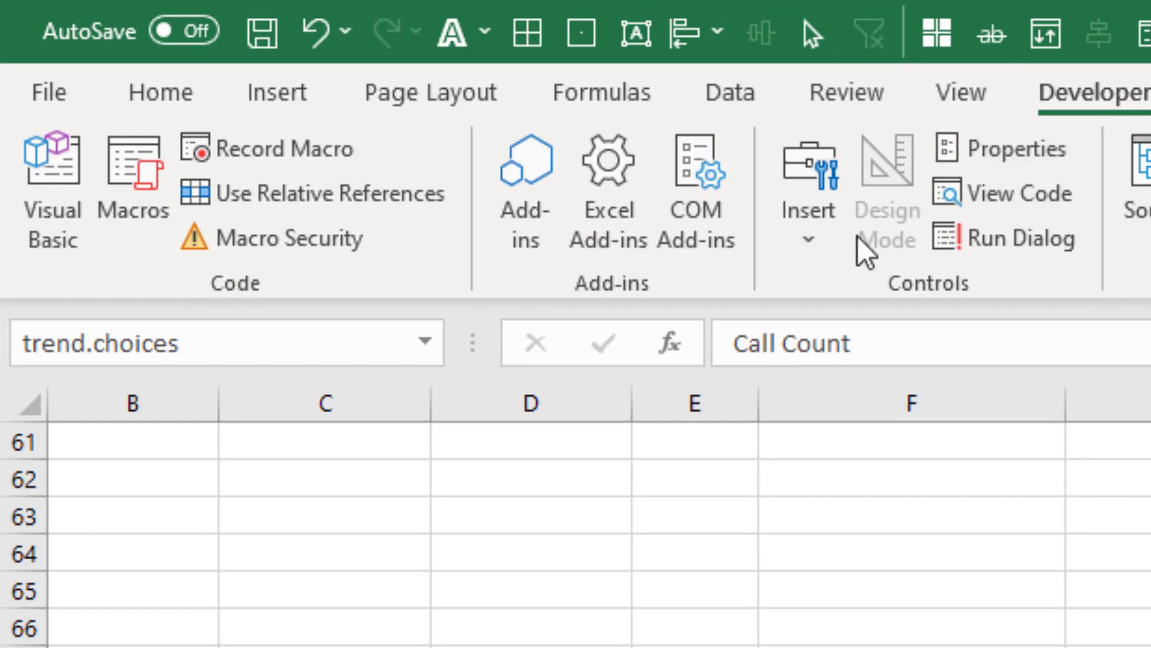
Draw a practice combo box form control over S65:V66.
{"action": "left_click", "coordinate": [811, 239]}
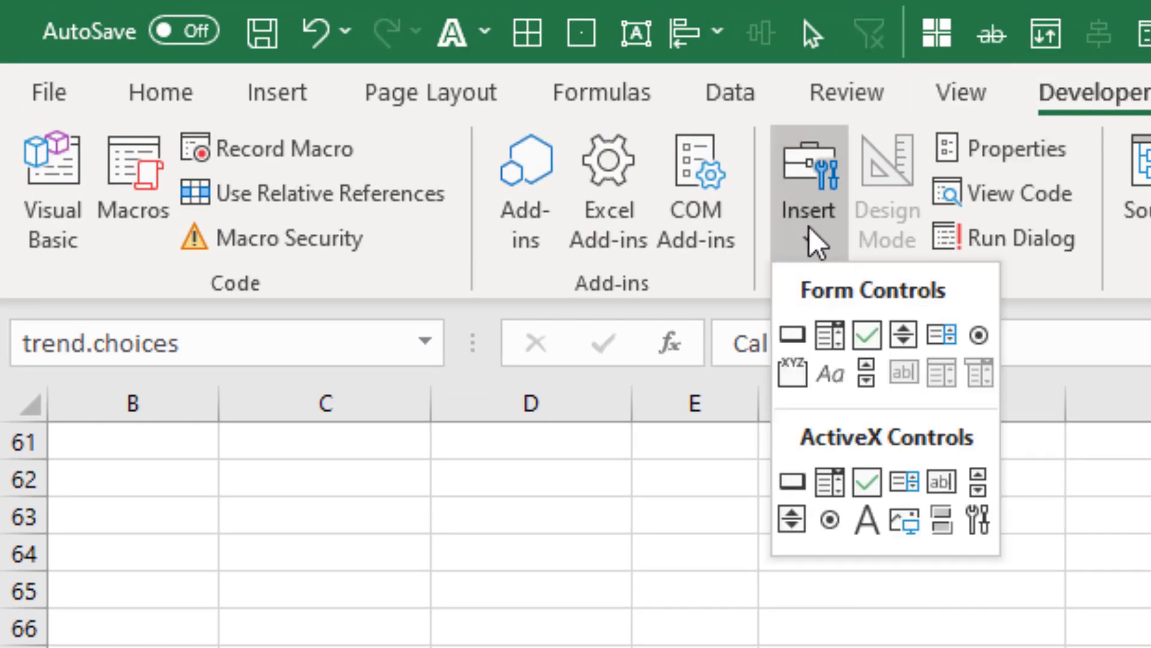
{"action": "left_click", "coordinate": [834, 349]}
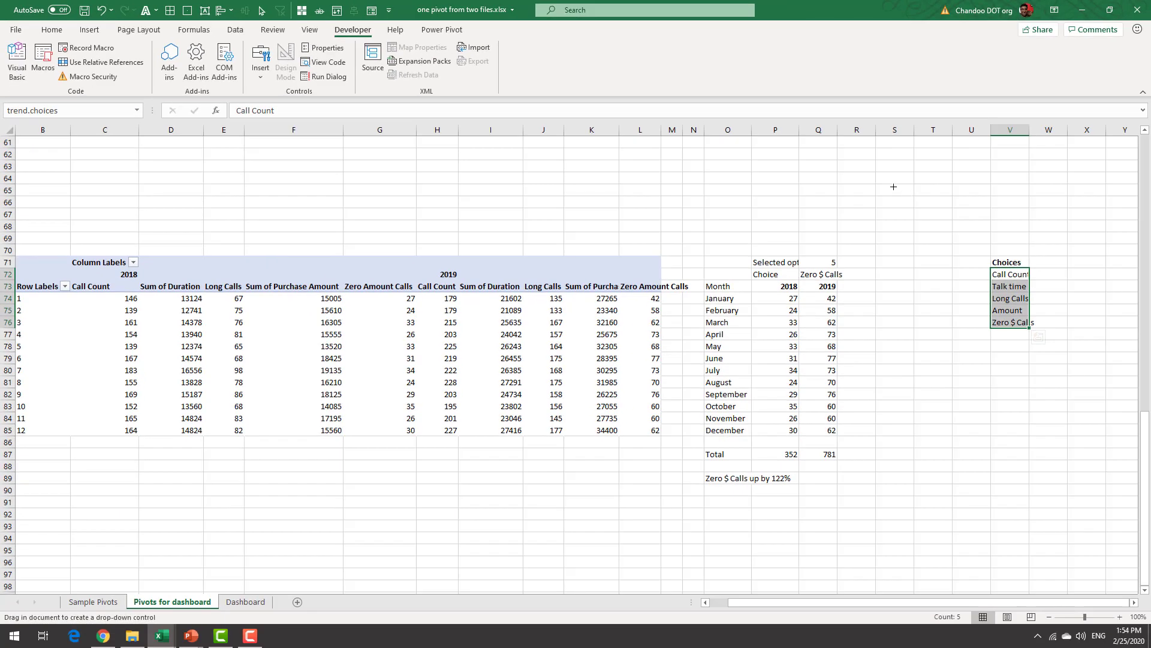
{"action": "left_click_drag", "start_coordinate": [893, 187], "coordinate": [1008, 206]}
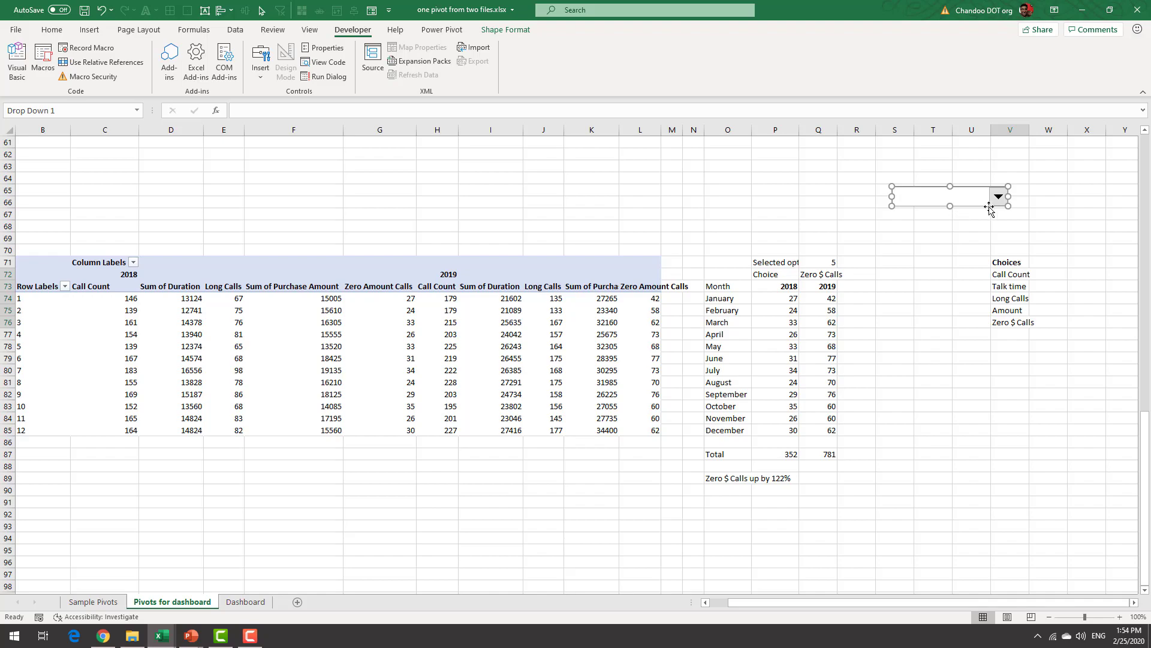
{"action": "left_click", "coordinate": [1065, 214]}
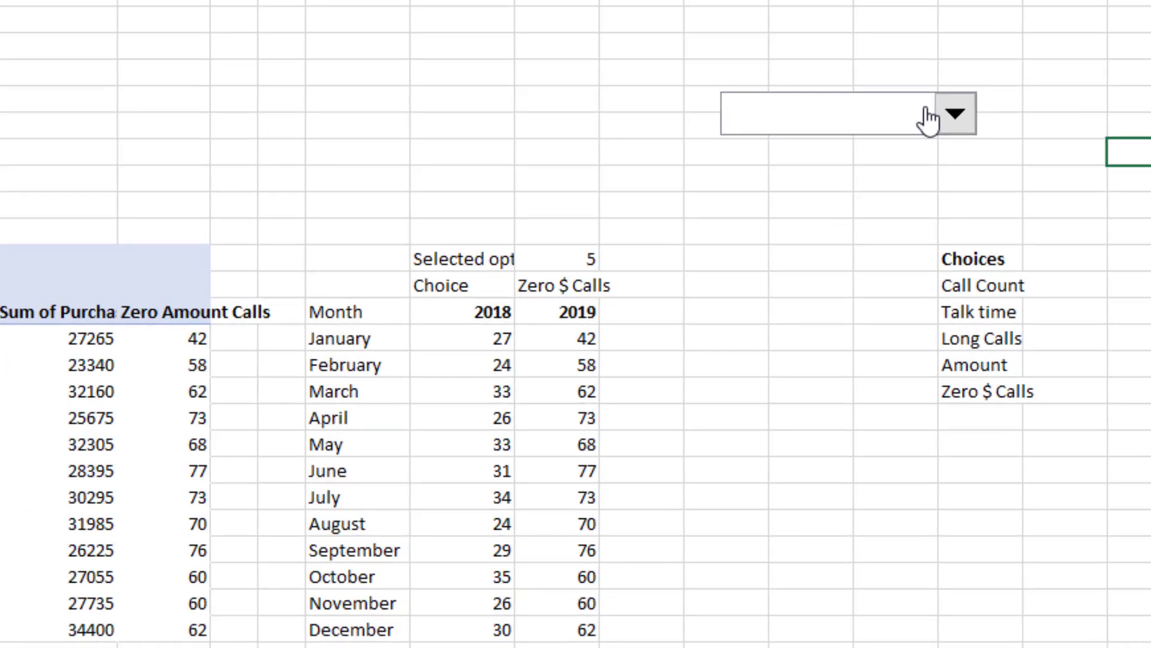
Set the combo box's input range to V72:V76 and cell link to V70.
{"action": "right_click", "coordinate": [986, 194]}
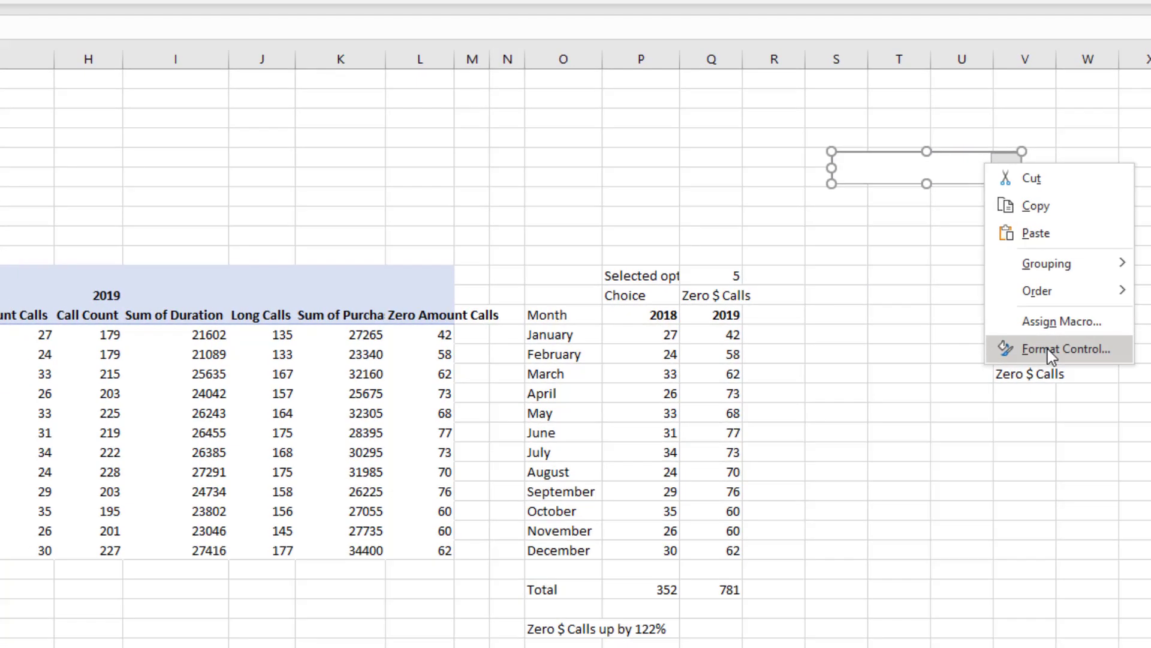
{"action": "left_click", "coordinate": [1029, 357]}
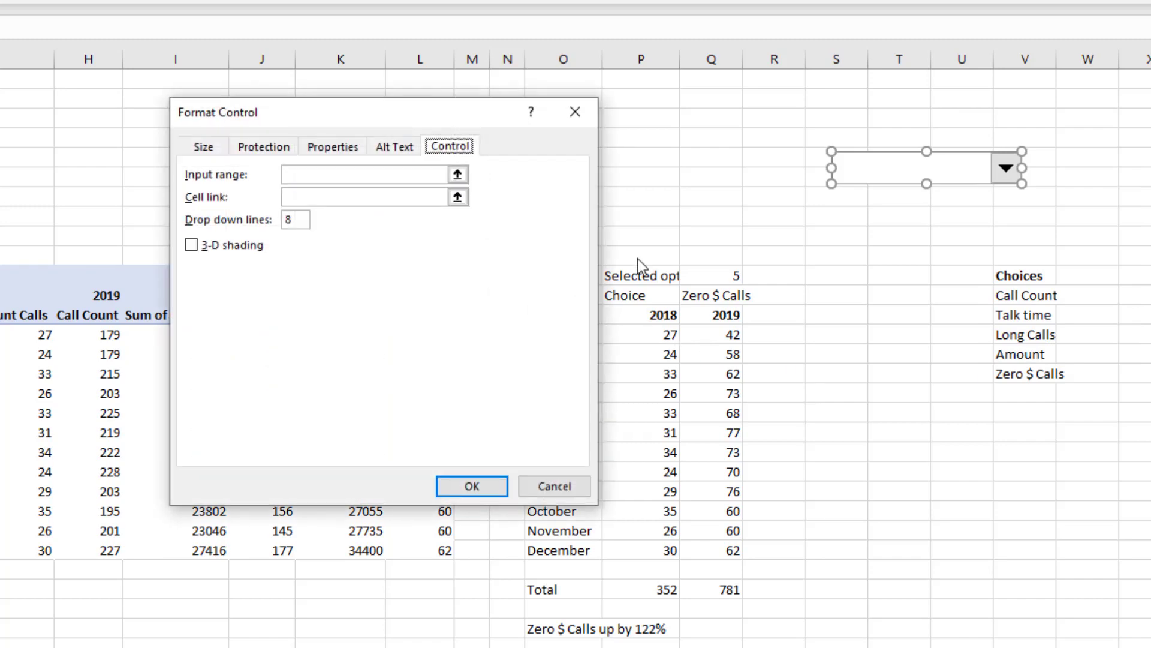
{"action": "left_click", "coordinate": [288, 175]}
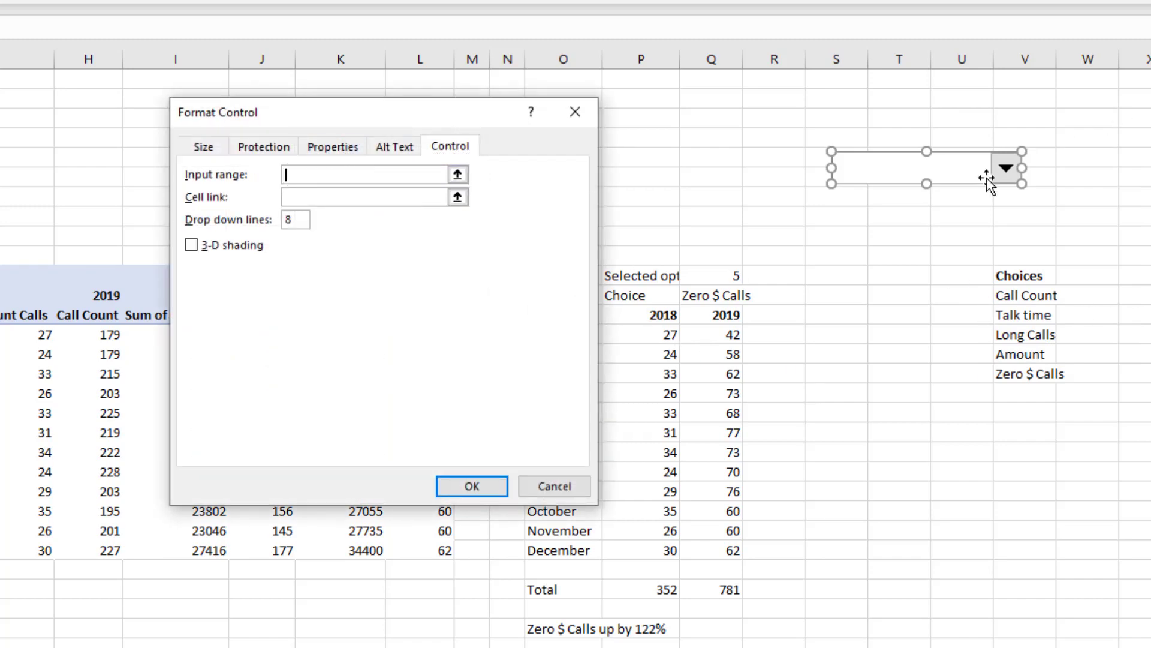
{"action": "left_click_drag", "start_coordinate": [1023, 295], "coordinate": [1023, 373]}
{"action": "left_click", "coordinate": [338, 199]}
{"action": "left_click", "coordinate": [1022, 255]}
{"action": "left_click", "coordinate": [472, 486]}
{"action": "left_click", "coordinate": [1079, 470]}
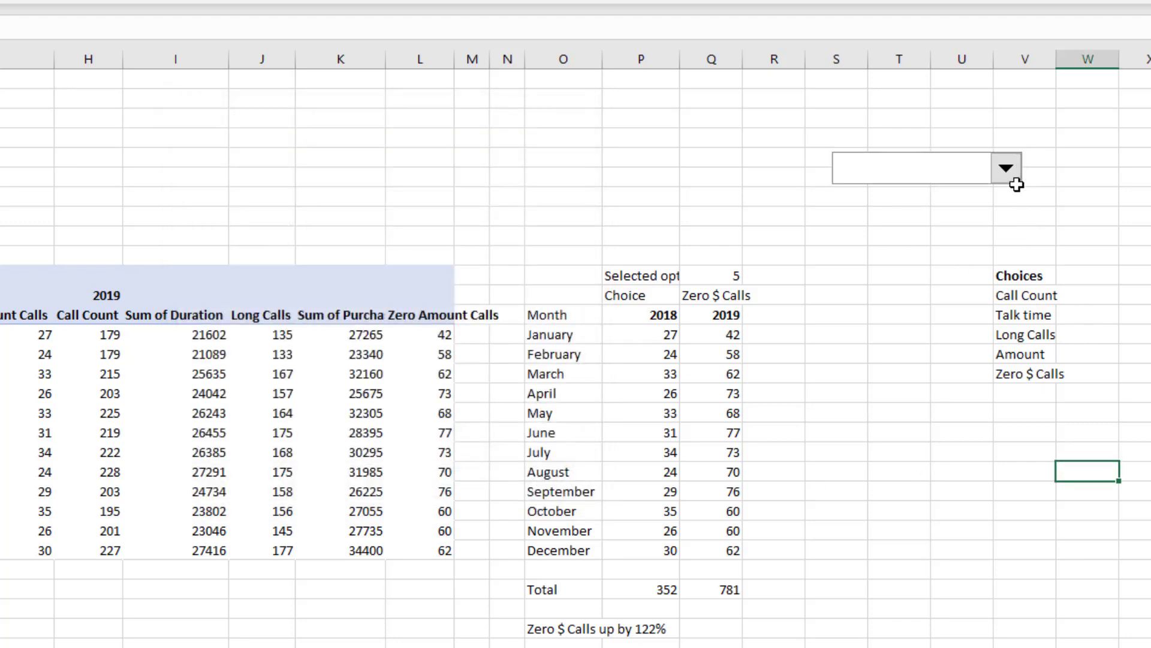
Test the dropdown with Call Count, Amount and Zero $ Calls, checking the index in V70.
{"action": "left_click", "coordinate": [1006, 168]}
{"action": "left_click", "coordinate": [936, 190]}
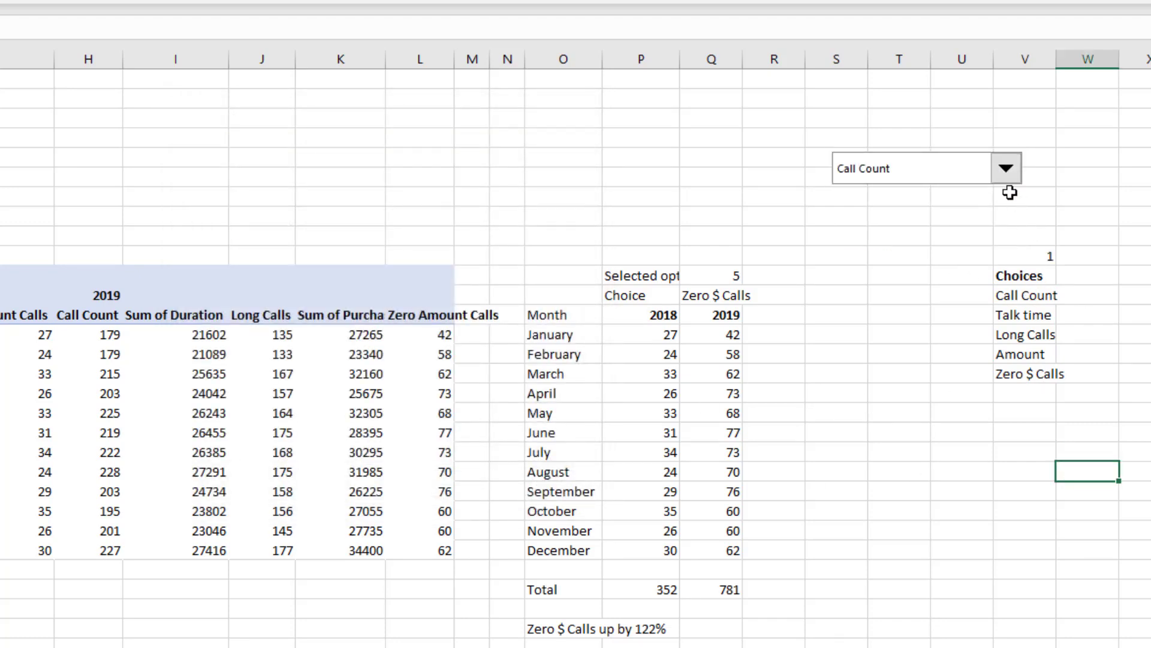
{"action": "left_click", "coordinate": [1038, 255]}
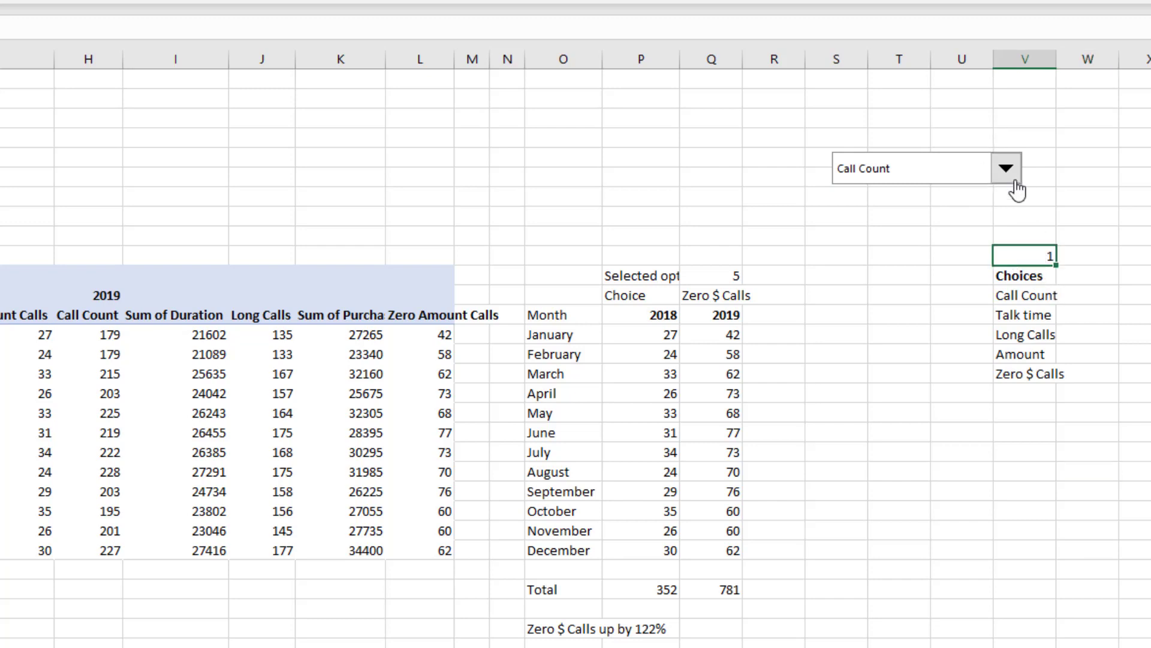
{"action": "left_click", "coordinate": [1041, 293]}
{"action": "left_click", "coordinate": [1014, 176]}
{"action": "left_click", "coordinate": [908, 230]}
{"action": "left_click", "coordinate": [1007, 168]}
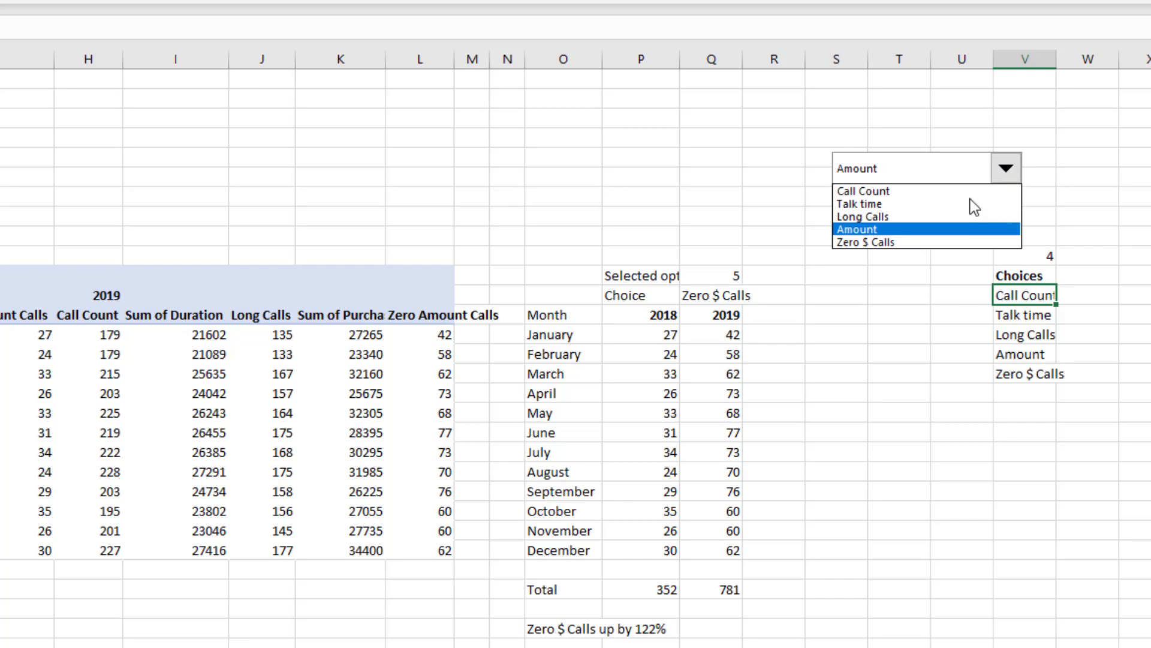
{"action": "left_click", "coordinate": [921, 243]}
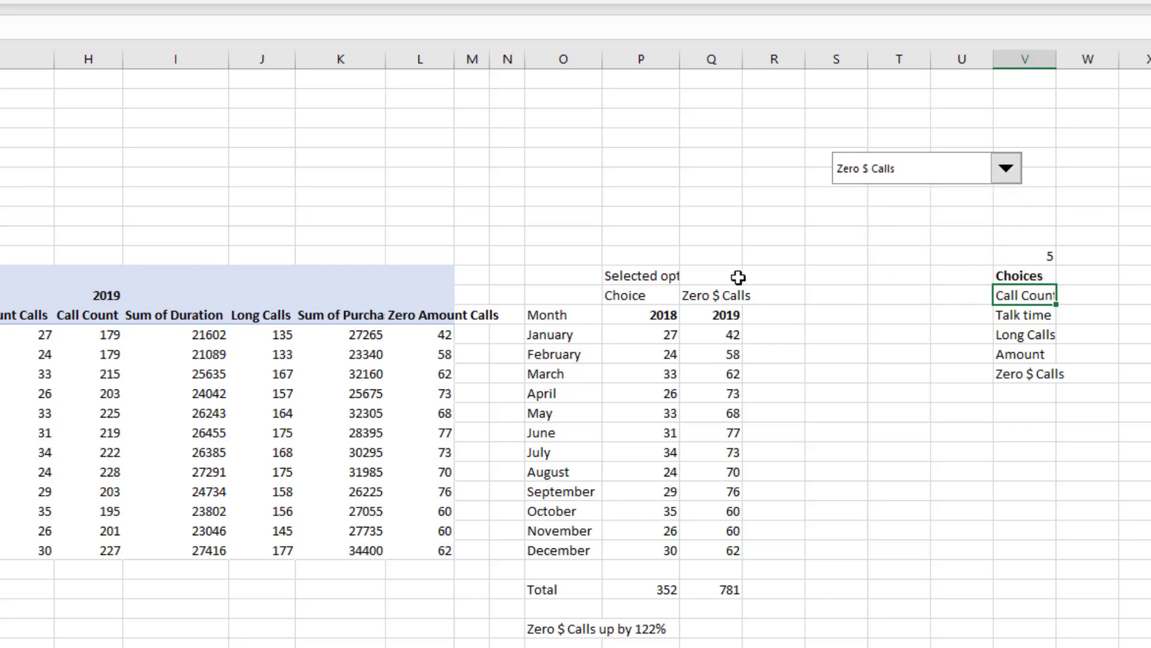
{"action": "left_click", "coordinate": [716, 276]}
Clear the linked value in V70 and remove the practice dropdown.
{"action": "left_click", "coordinate": [1029, 253]}
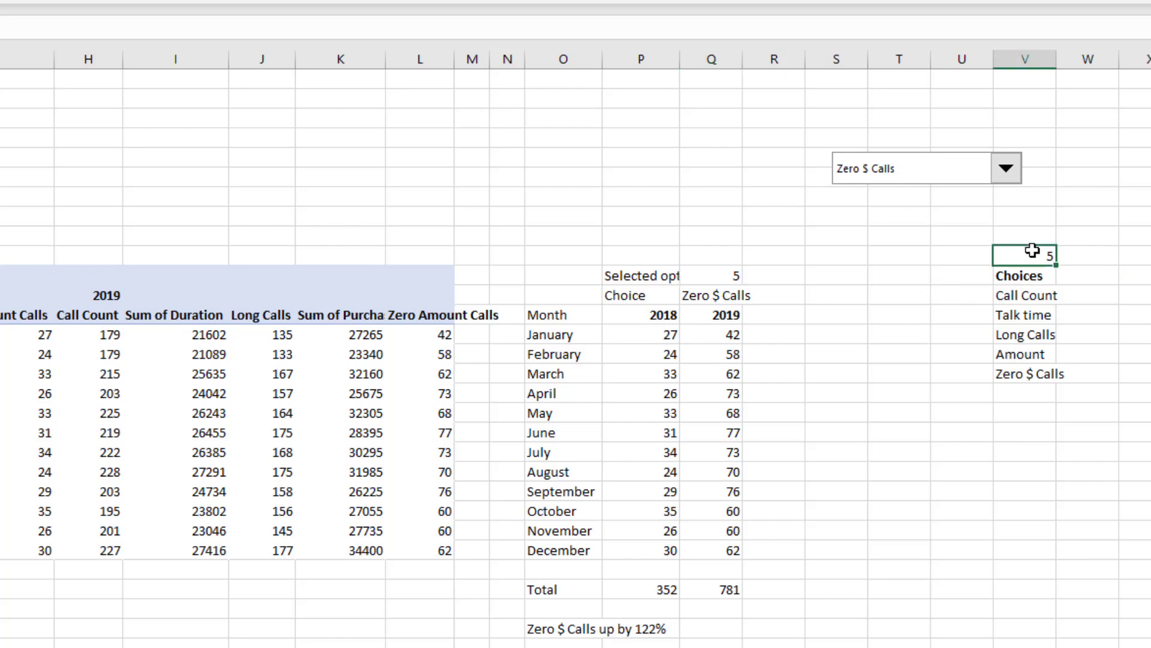
{"action": "key", "text": "Delete"}
{"action": "right_click", "coordinate": [987, 168]}
{"action": "key", "text": "Escape"}
{"action": "key", "text": "Delete"}
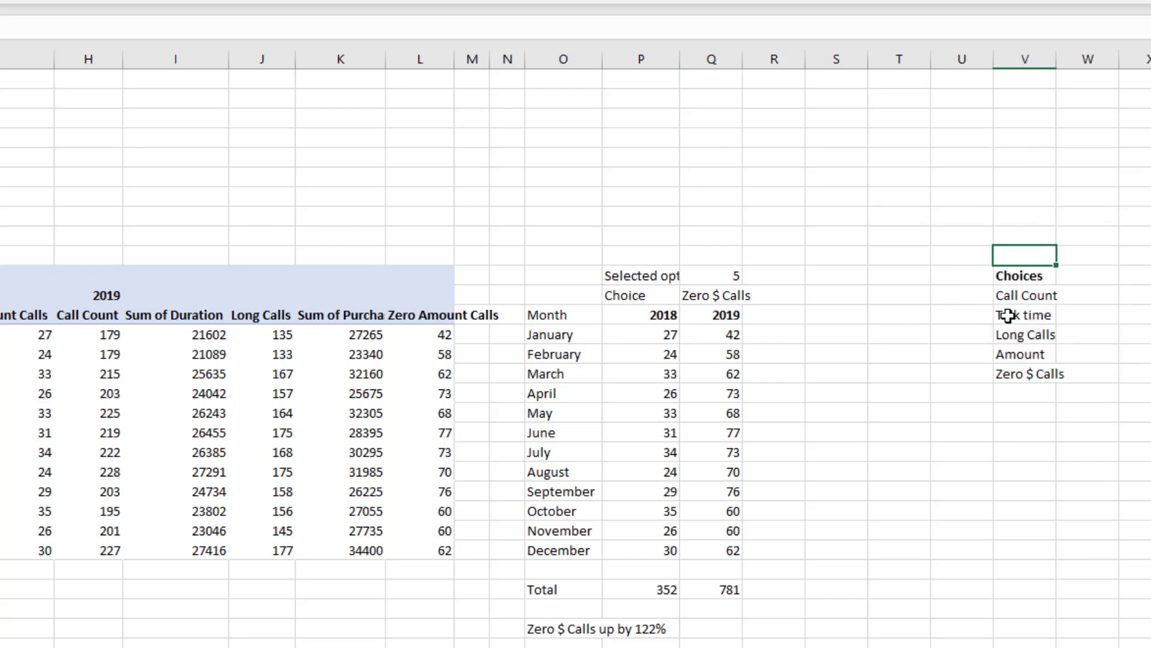
{"action": "left_click", "coordinate": [699, 297]}
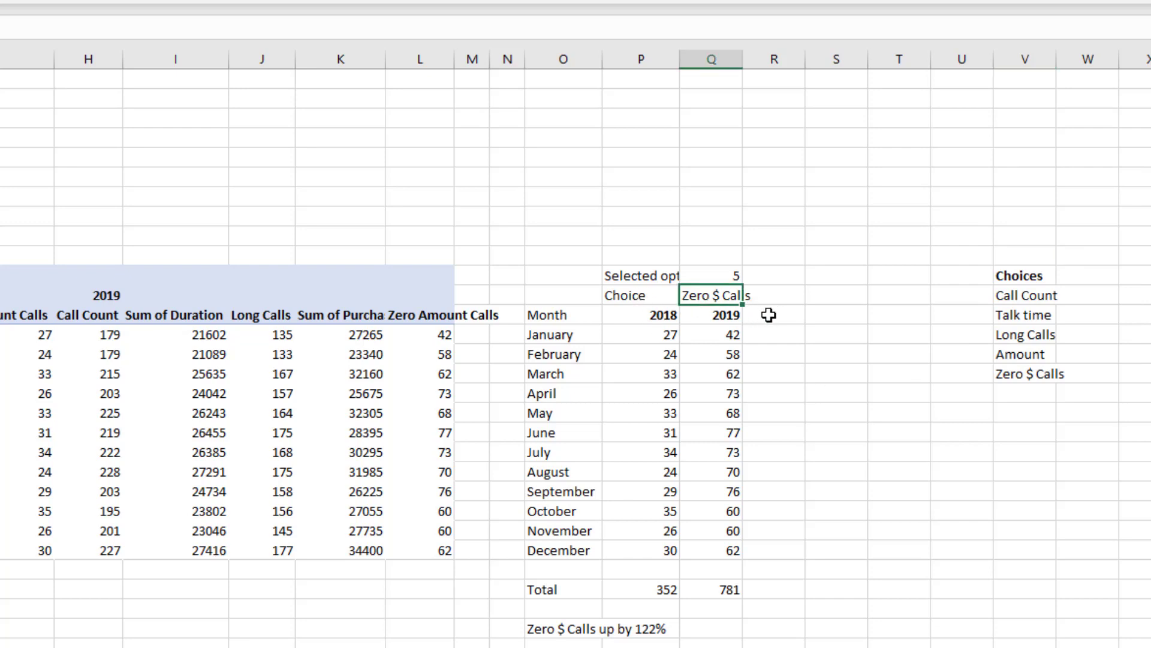
{"action": "key", "text": "F2"}
{"action": "key", "text": "Escape"}
{"action": "left_click", "coordinate": [660, 334]}
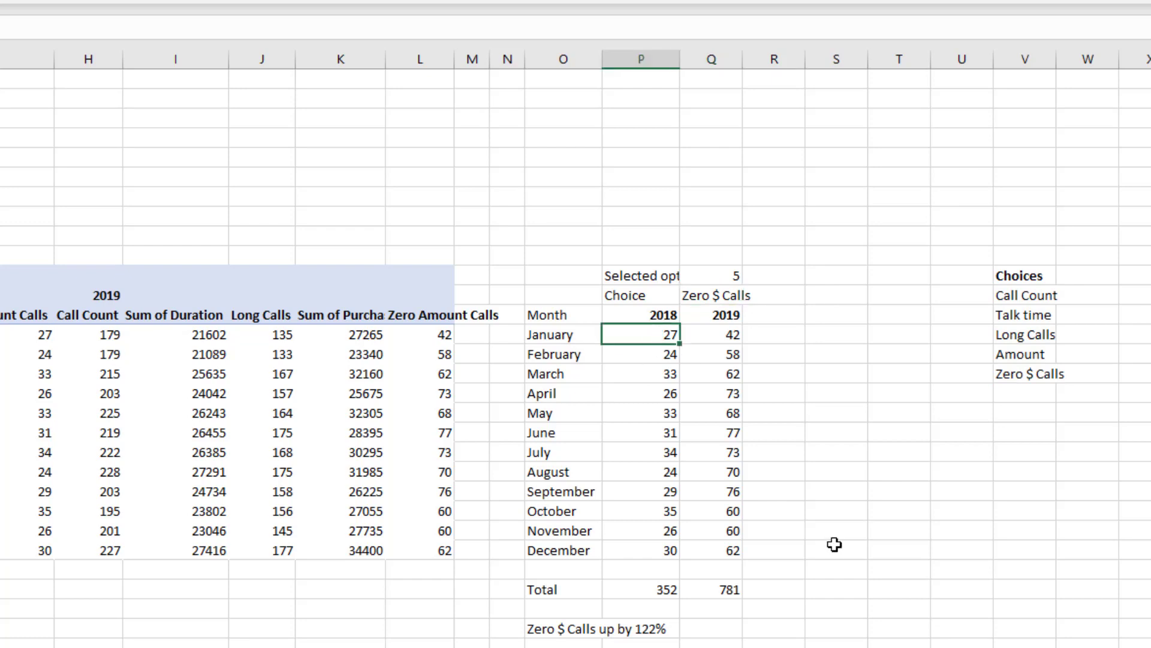
{"action": "key", "text": "F2"}
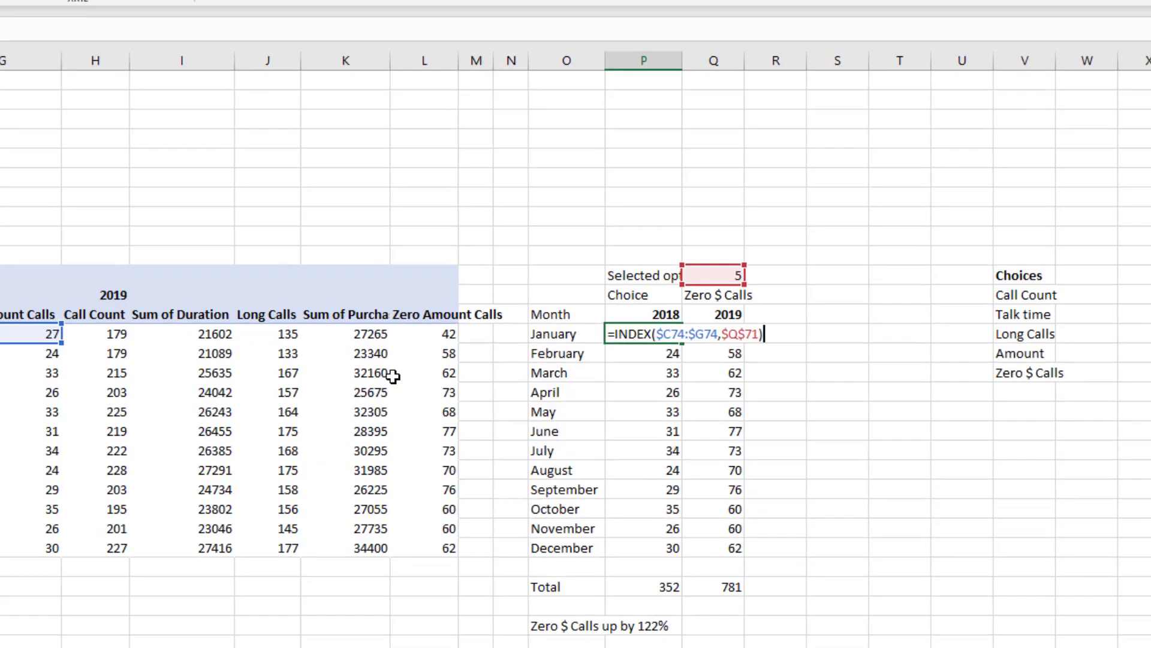
{"action": "key", "text": "Escape"}
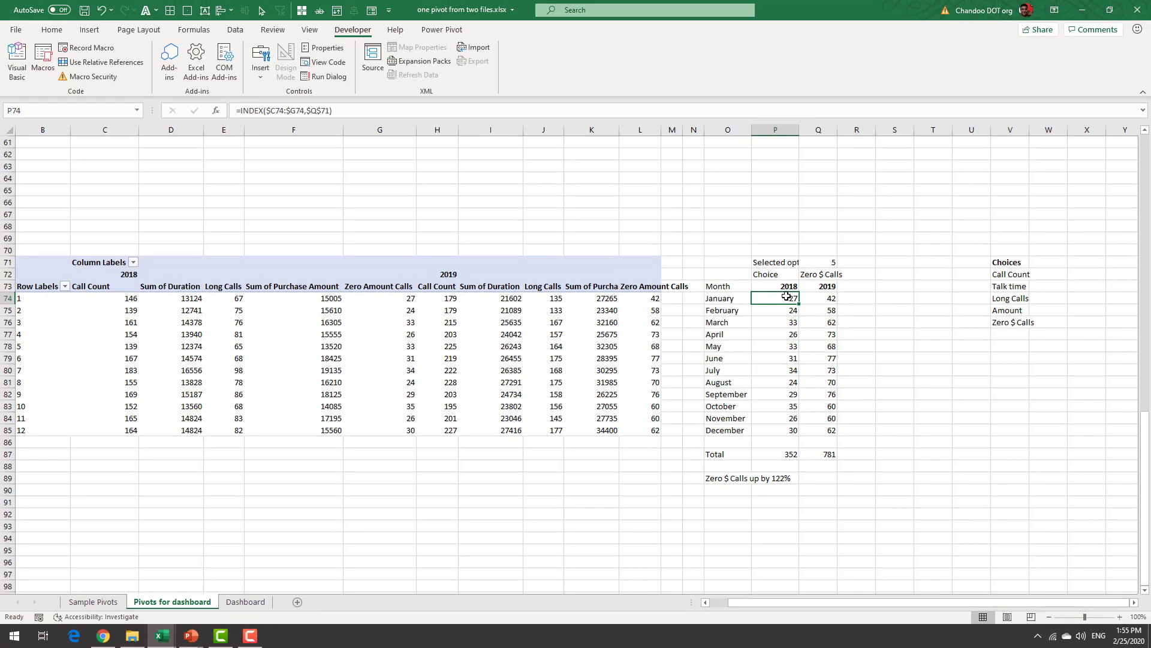
{"action": "key", "text": "F2"}
{"action": "key", "text": "Escape"}
{"action": "left_click_drag", "start_coordinate": [714, 286], "coordinate": [817, 431]}
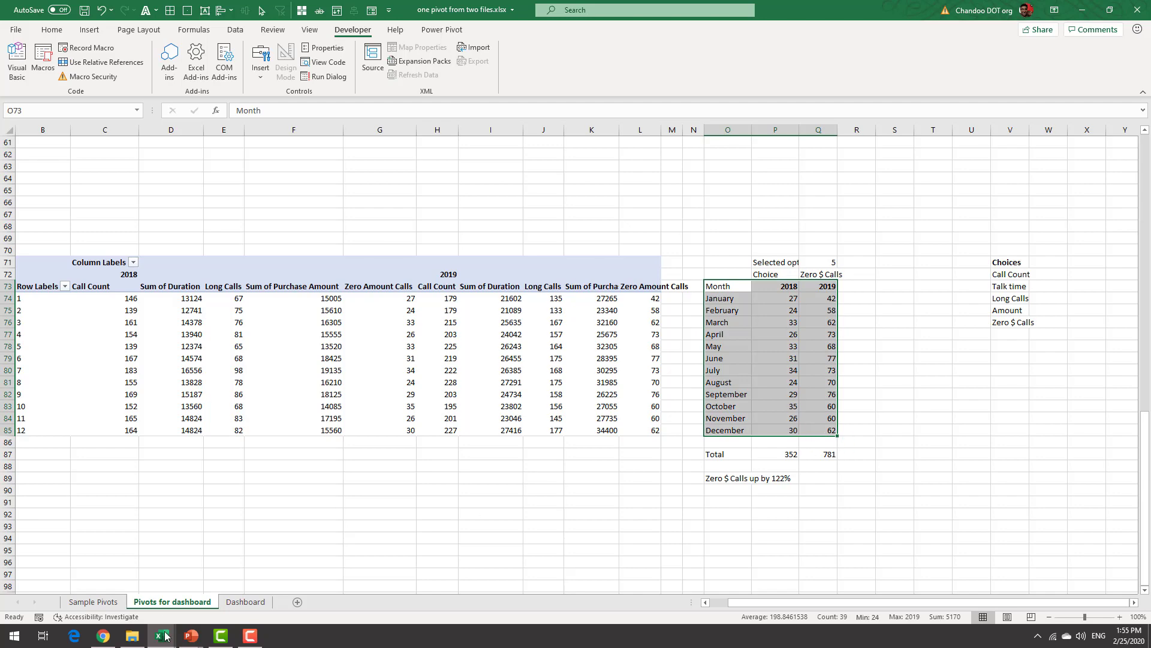
{"action": "left_click", "coordinate": [245, 601]}
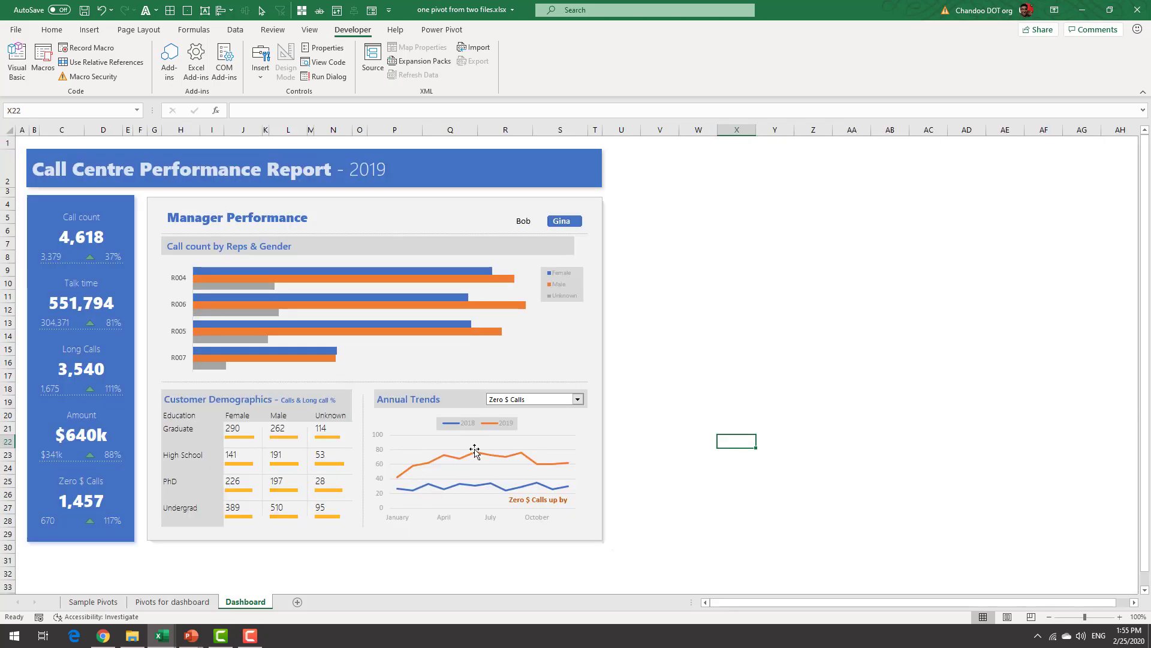
{"action": "left_click", "coordinate": [172, 601]}
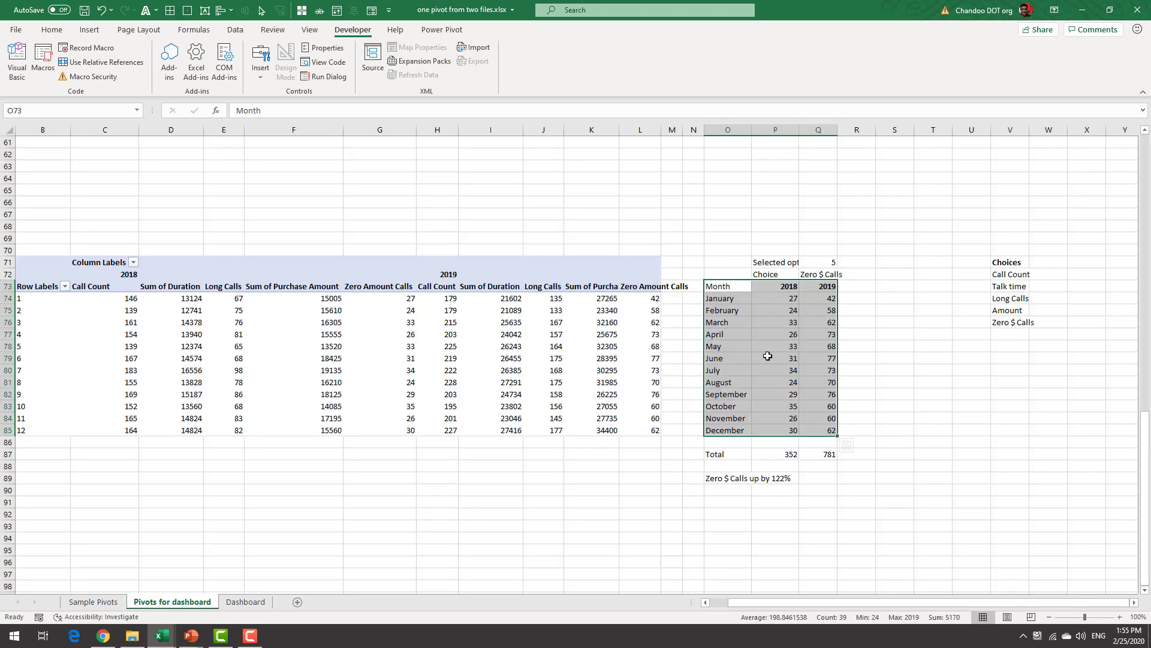
{"action": "left_click", "coordinate": [243, 601]}
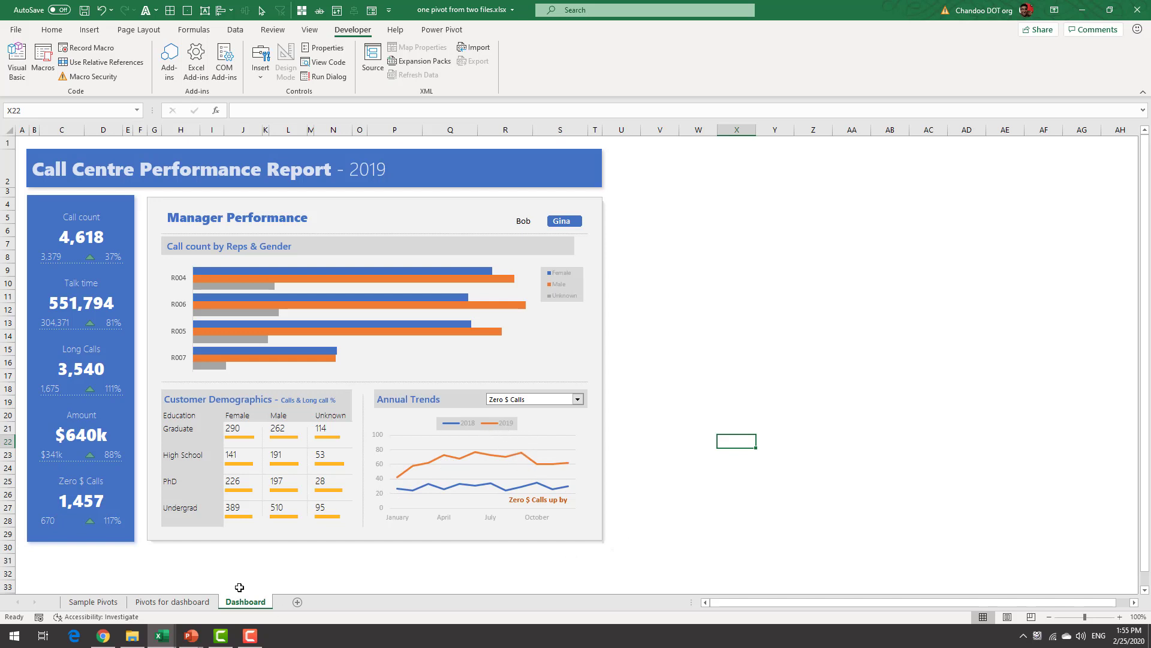
Inspect the 2018 total SUM in P87 and the comparison label formula in O89.
{"action": "left_click", "coordinate": [172, 601]}
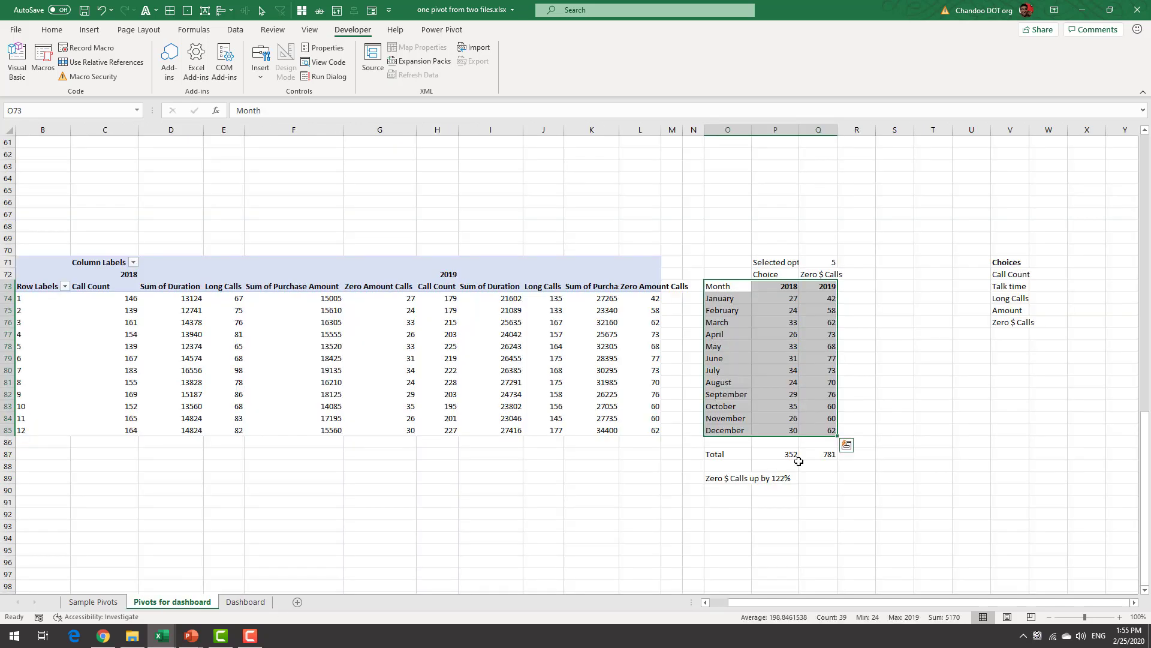
{"action": "left_click", "coordinate": [782, 456]}
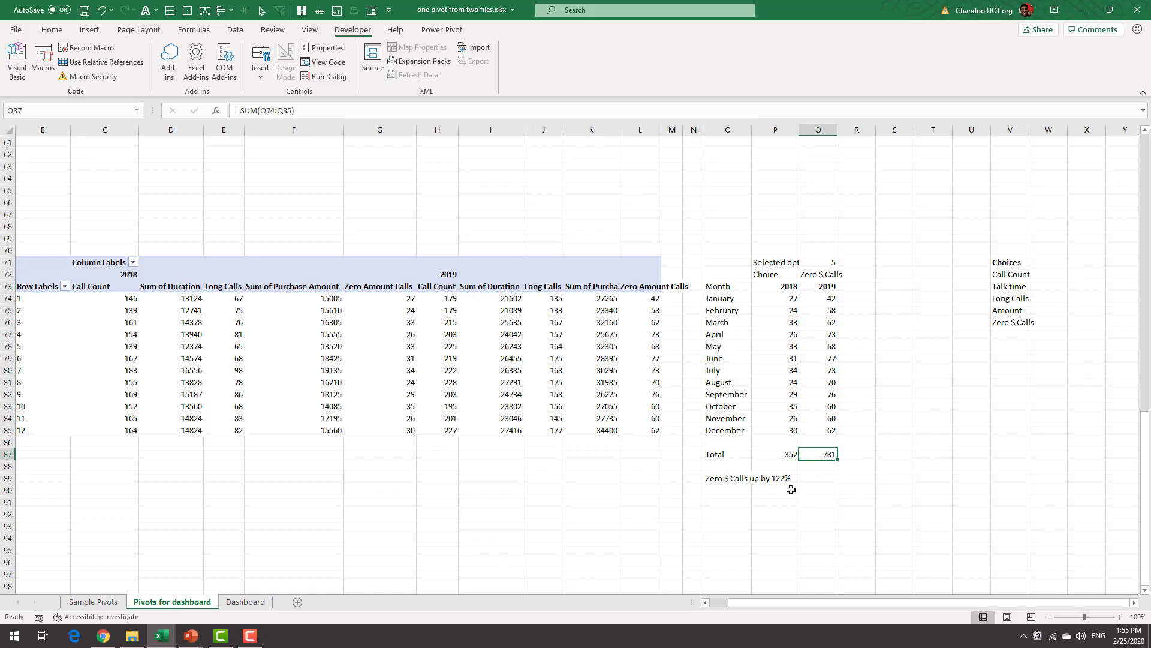
{"action": "left_click", "coordinate": [719, 477]}
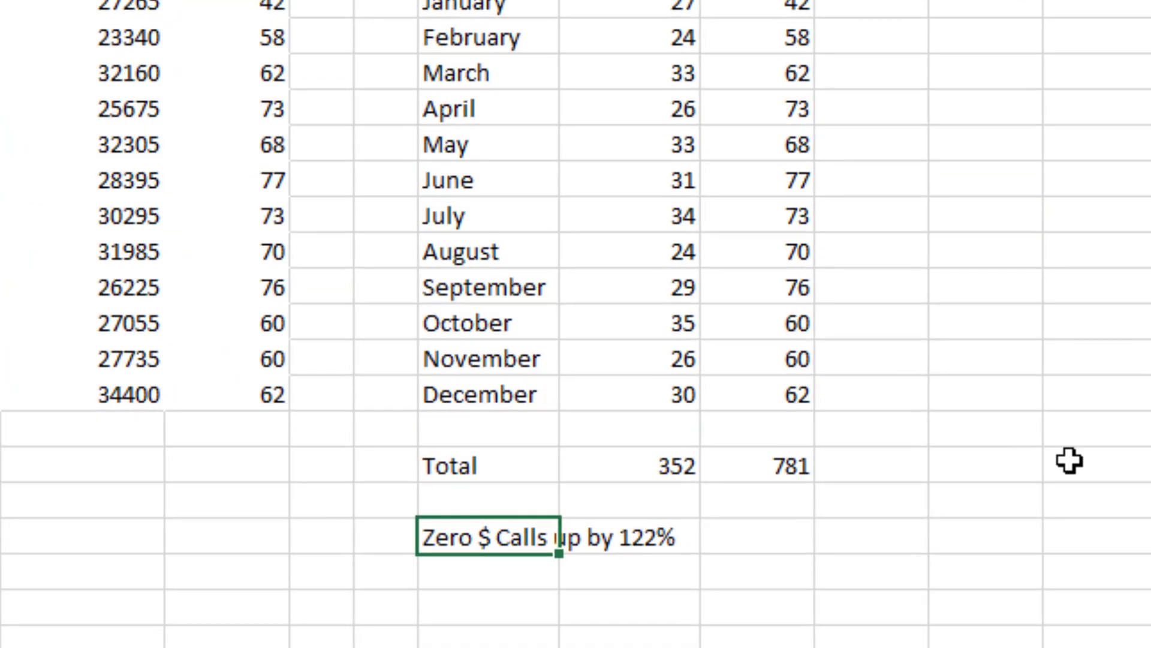
{"action": "key", "text": "F2"}
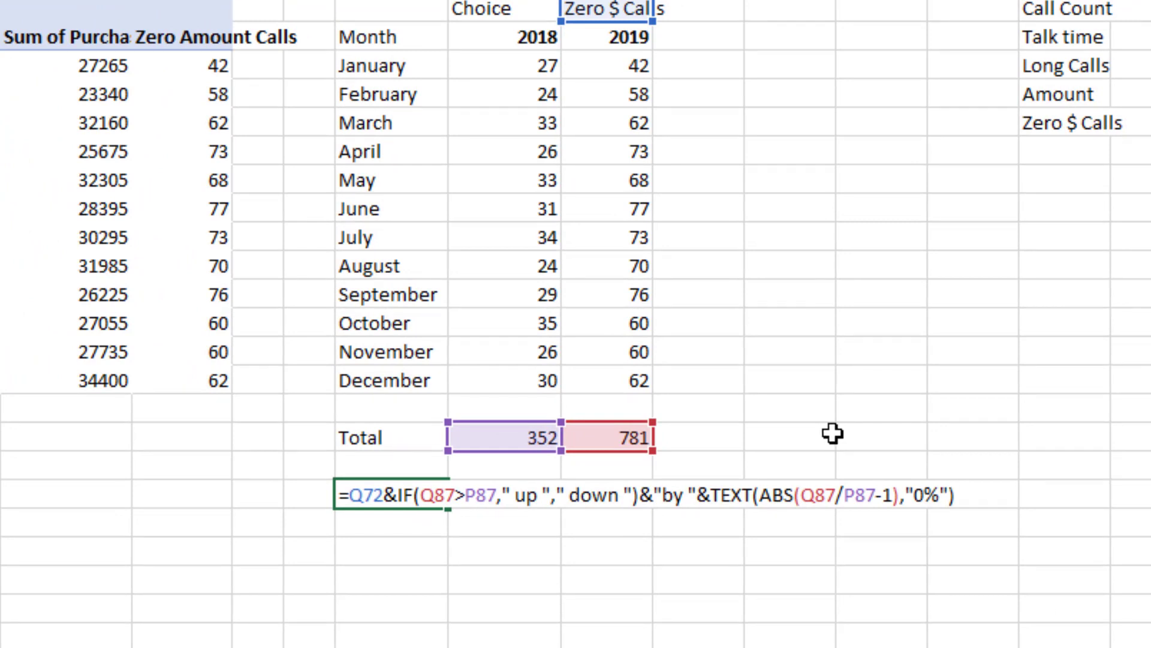
{"action": "key", "text": "Escape"}
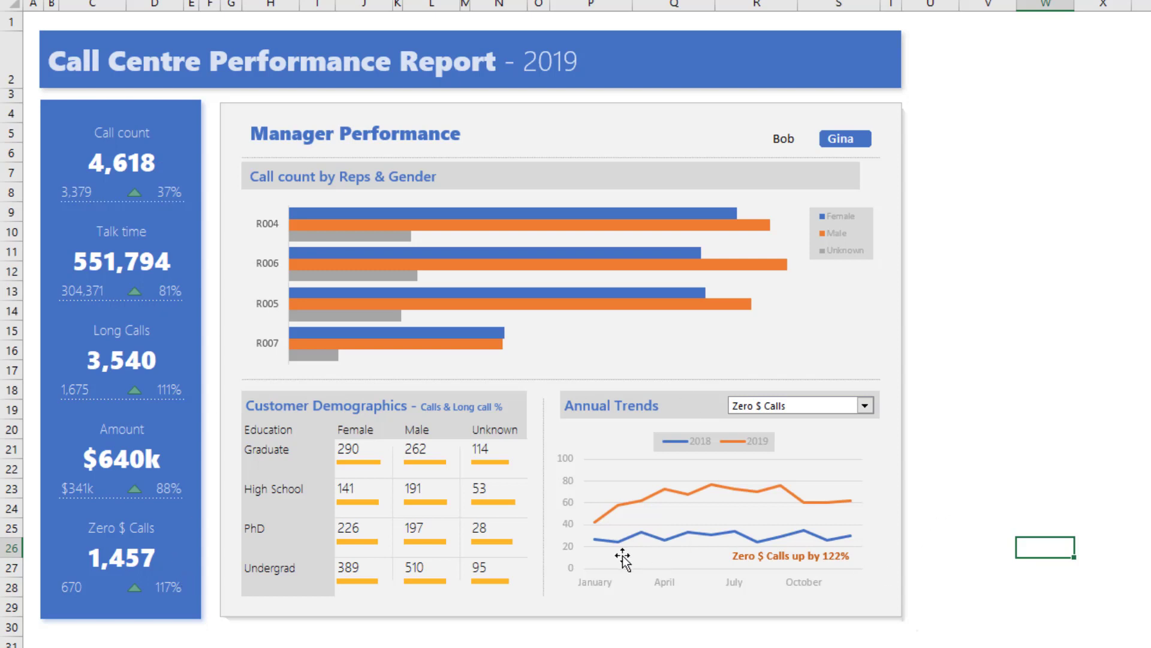
Filter the dashboard to the other manager in the slicer, showing reps R003, R001, R002.
{"action": "left_click", "coordinate": [806, 560]}
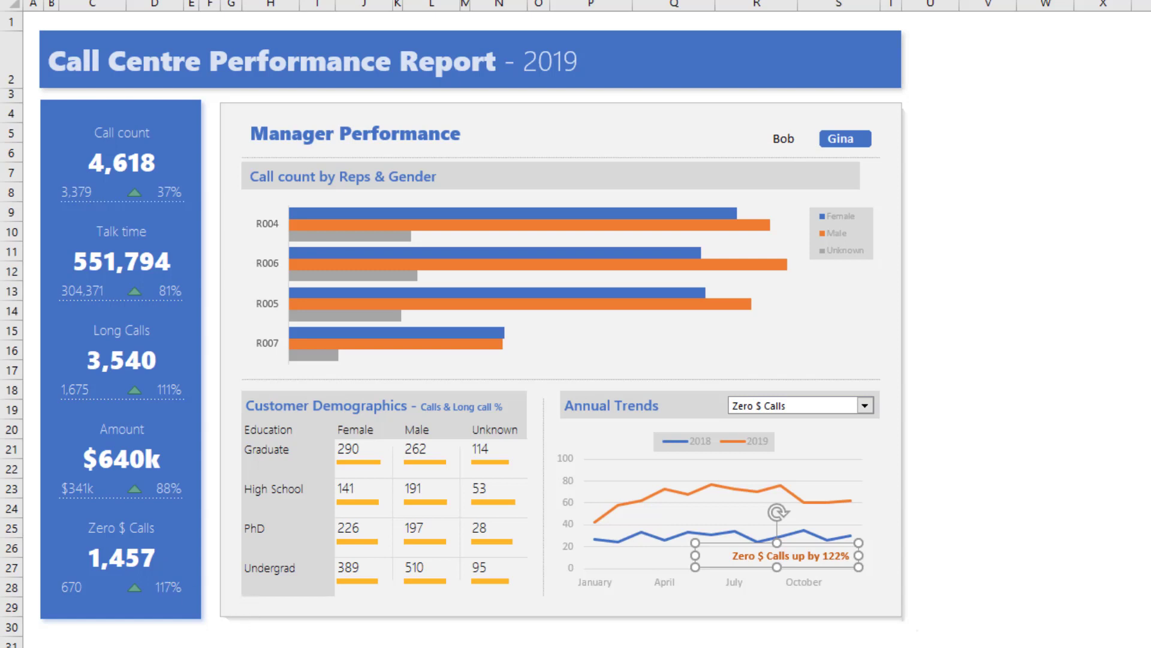
{"action": "left_click", "coordinate": [973, 543]}
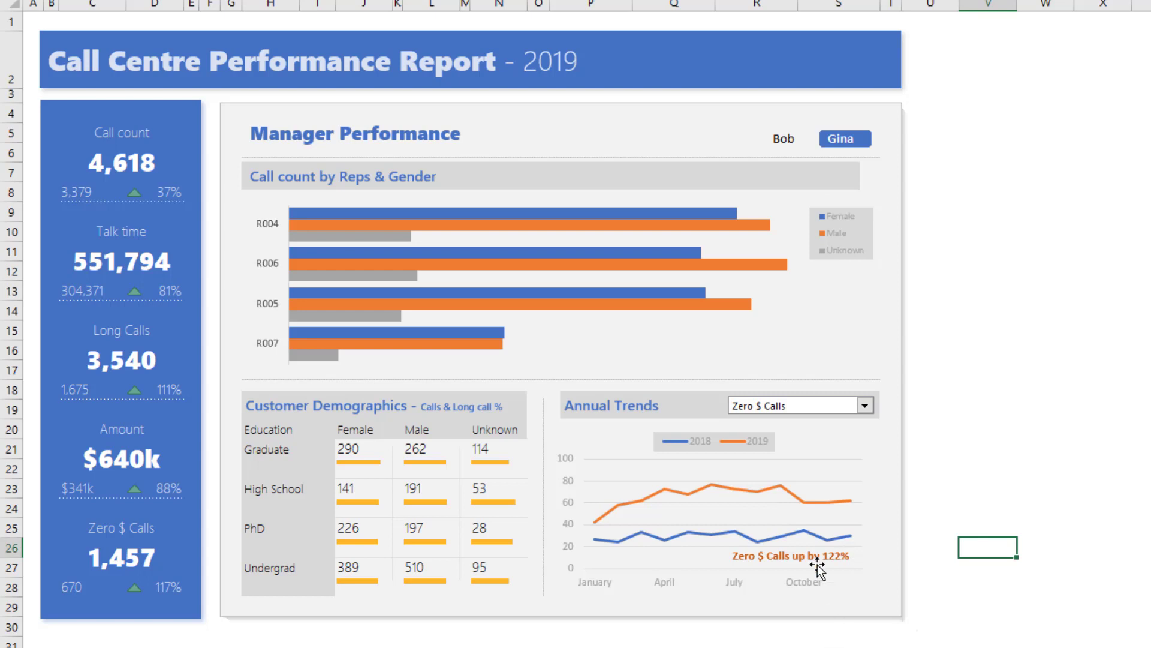
{"action": "left_click", "coordinate": [783, 140]}
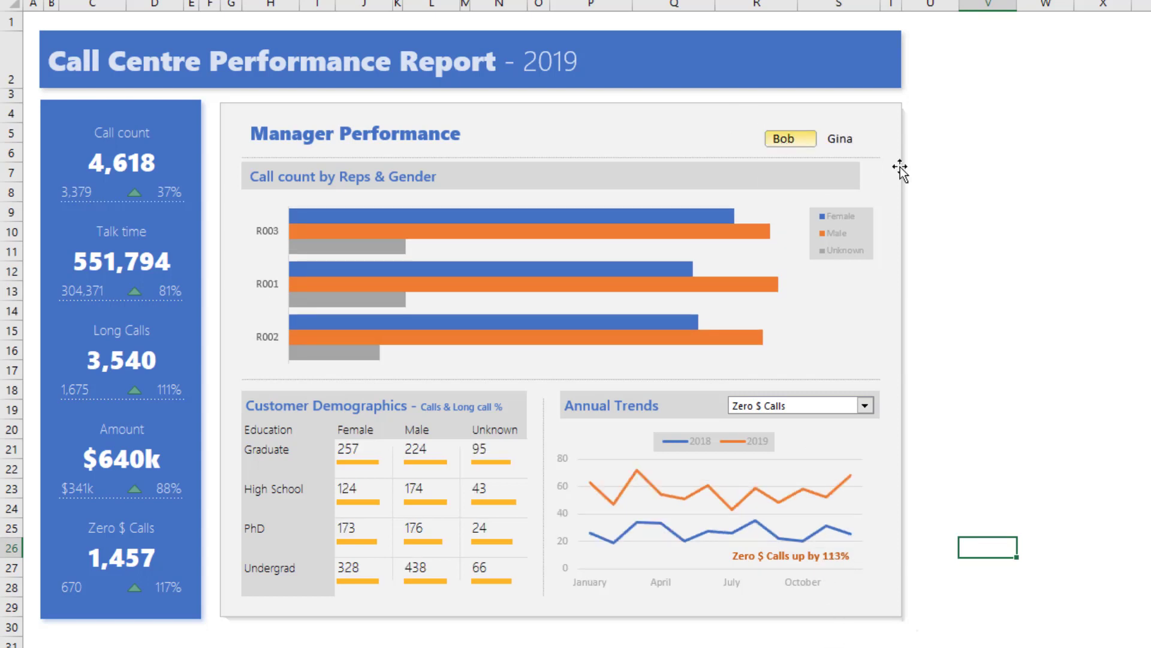
{"action": "left_click", "coordinate": [1099, 351]}
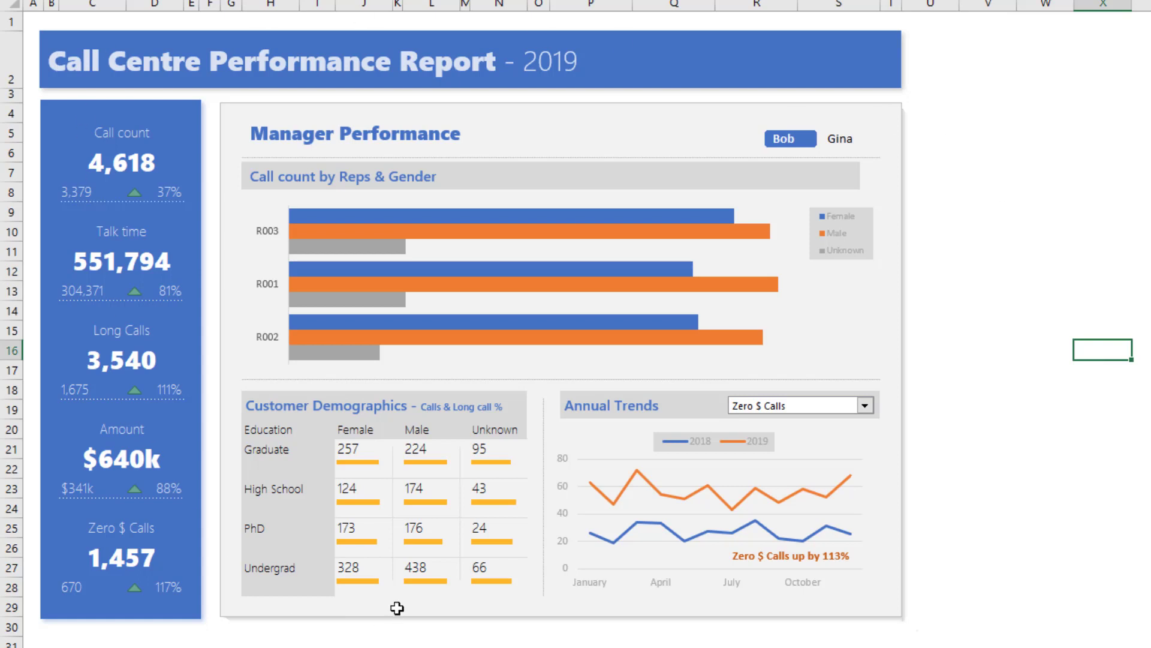